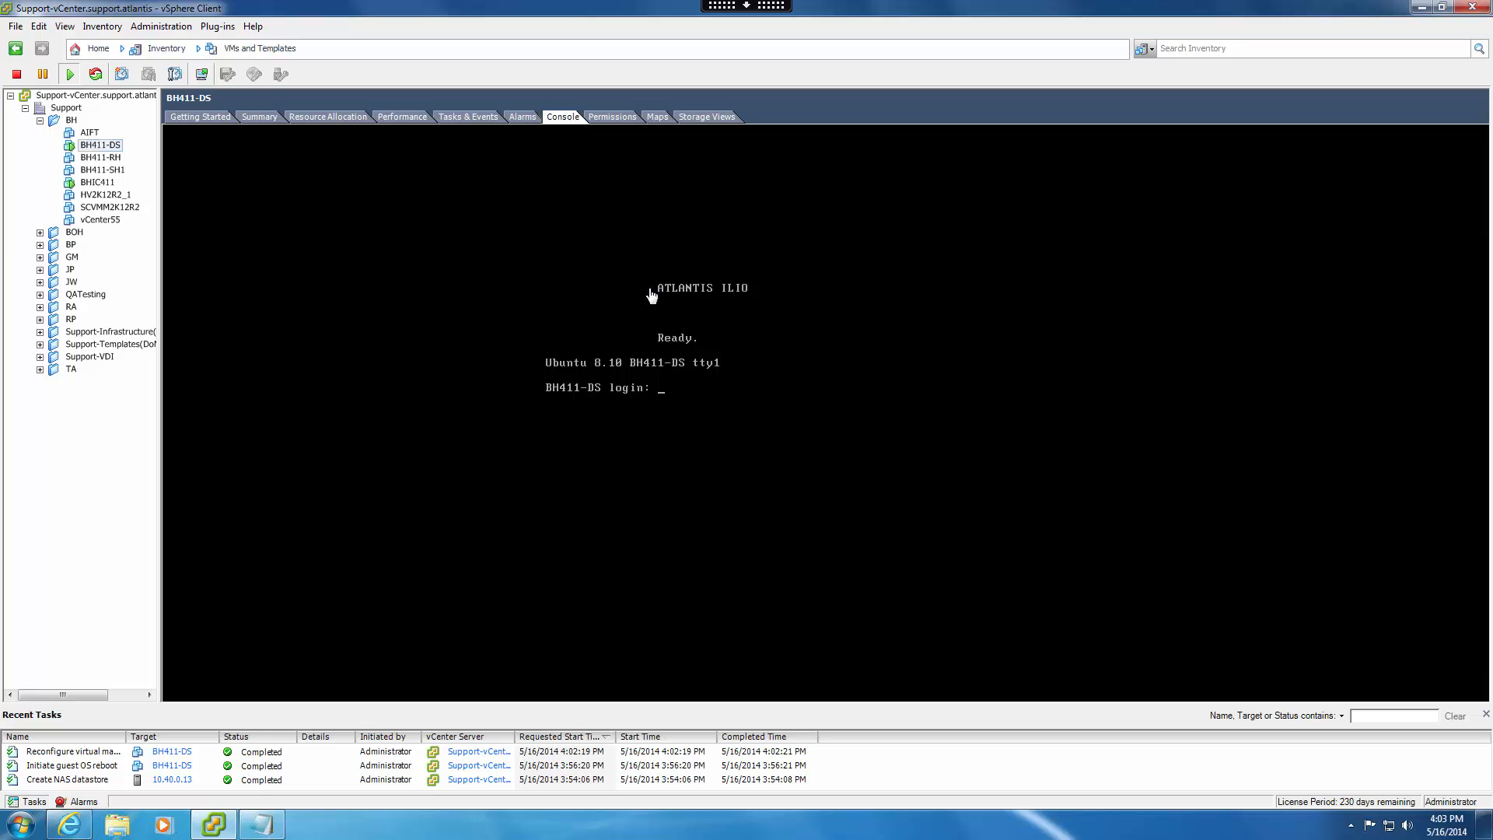
Log in to the BH411-DS virtual machine's console with the default username and account password.
left_click(693, 405)
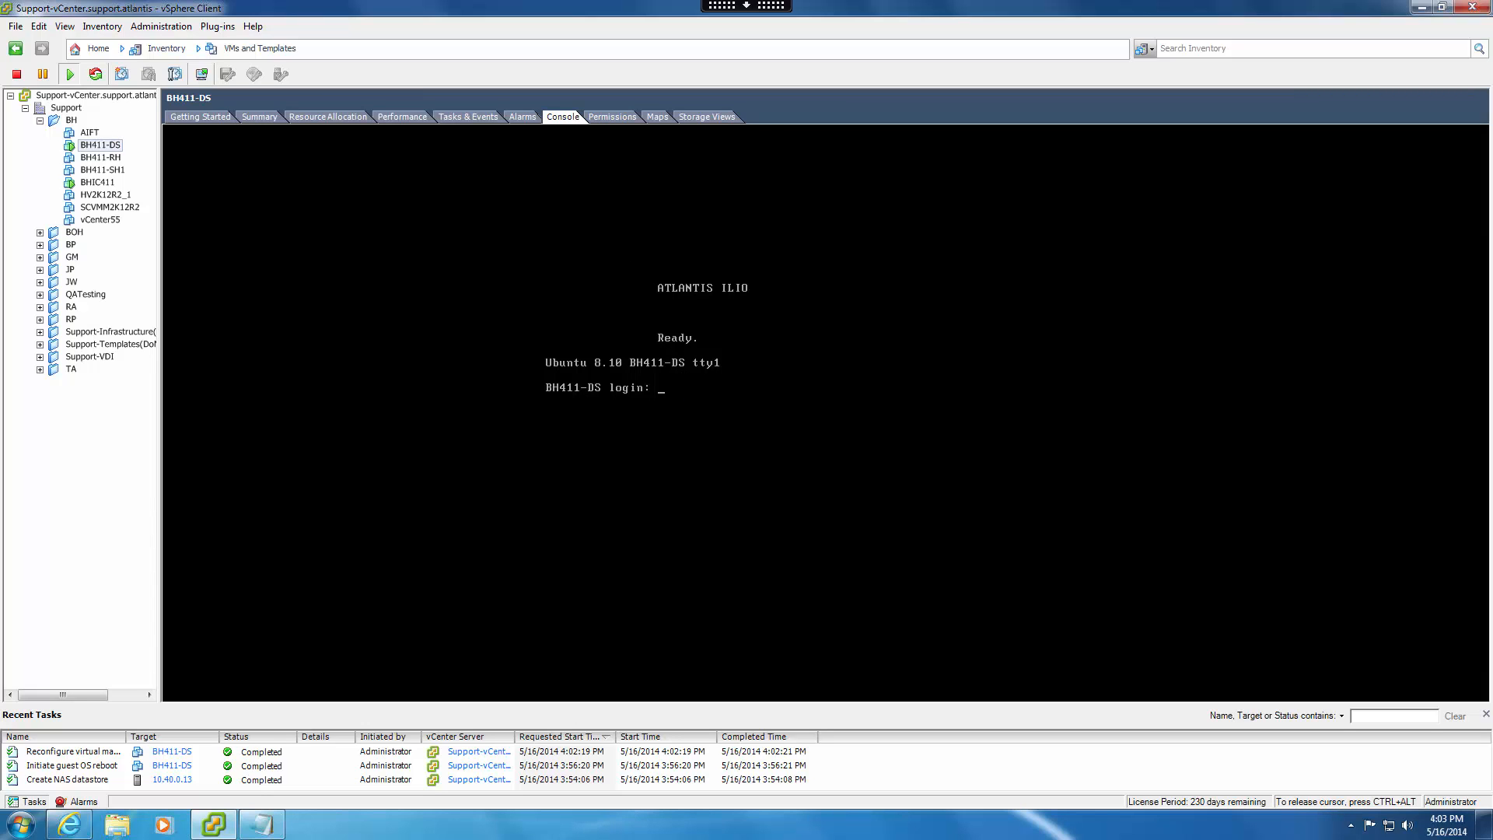
type("poweruser")
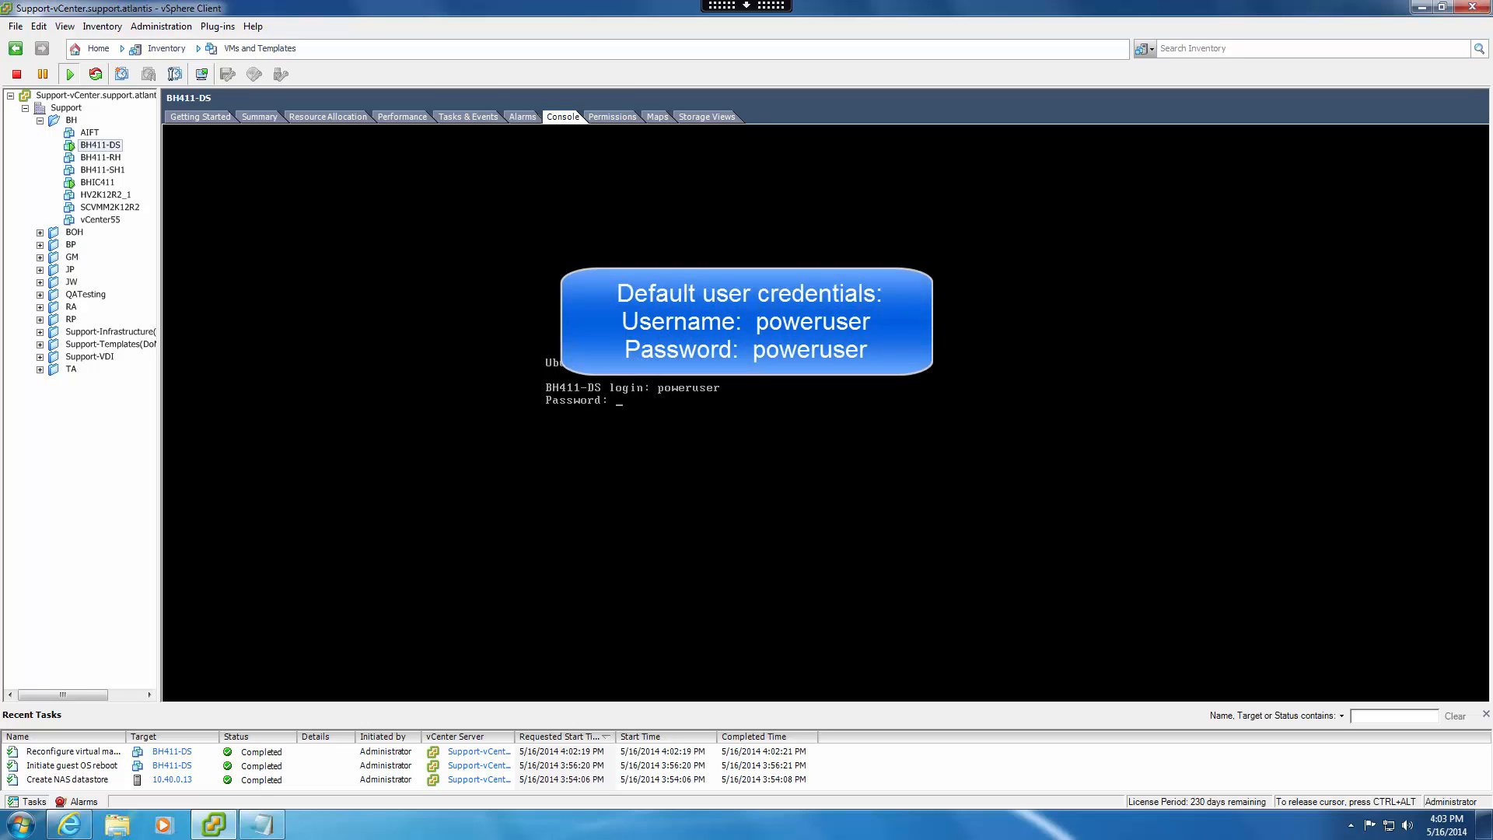
type("poweruser")
key("Return")
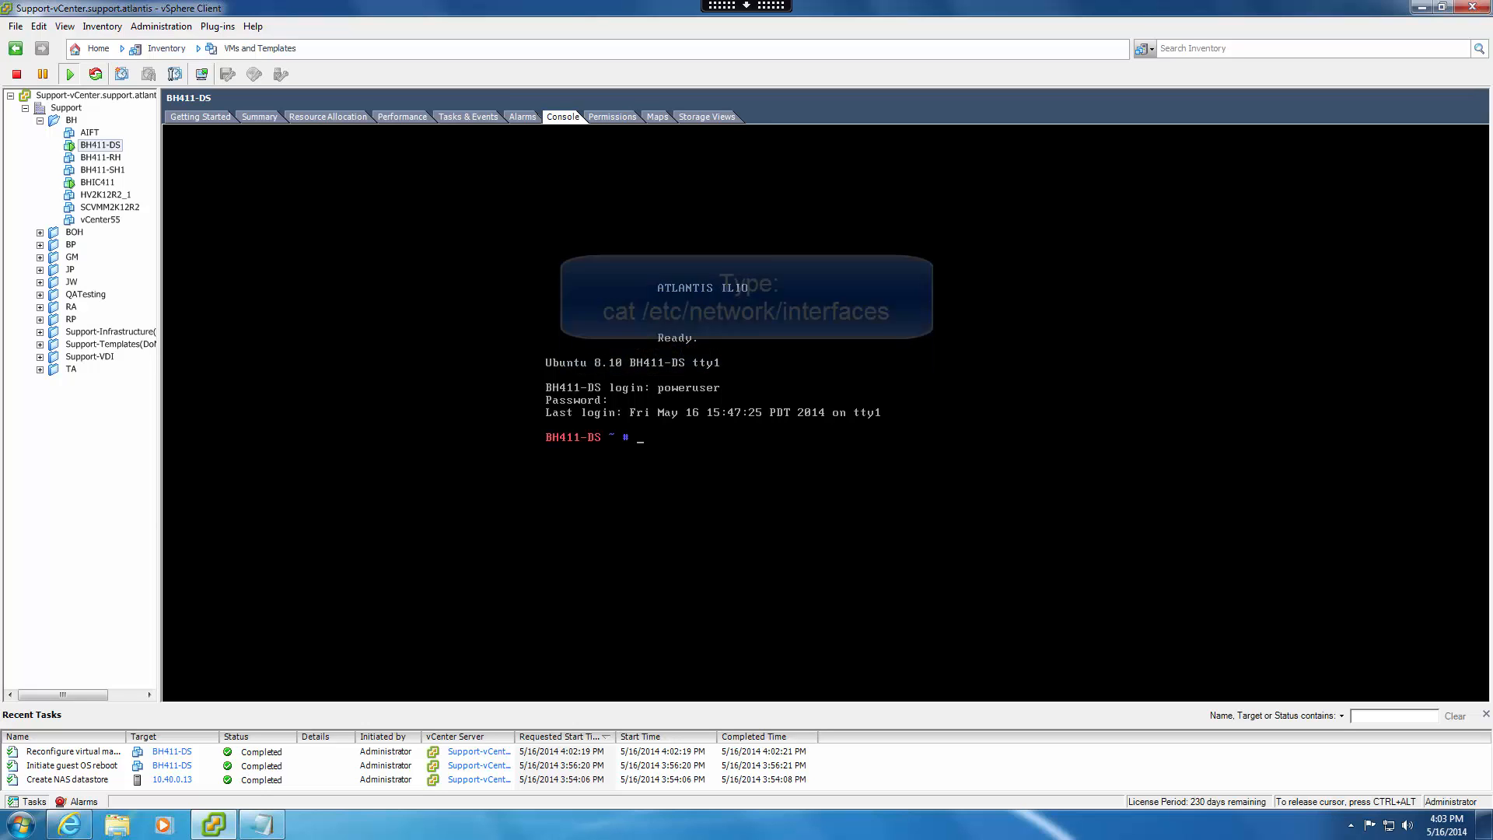
Display the contents of /etc/network/interfaces with cat in the BH411-DS console.
type("cat /etc/")
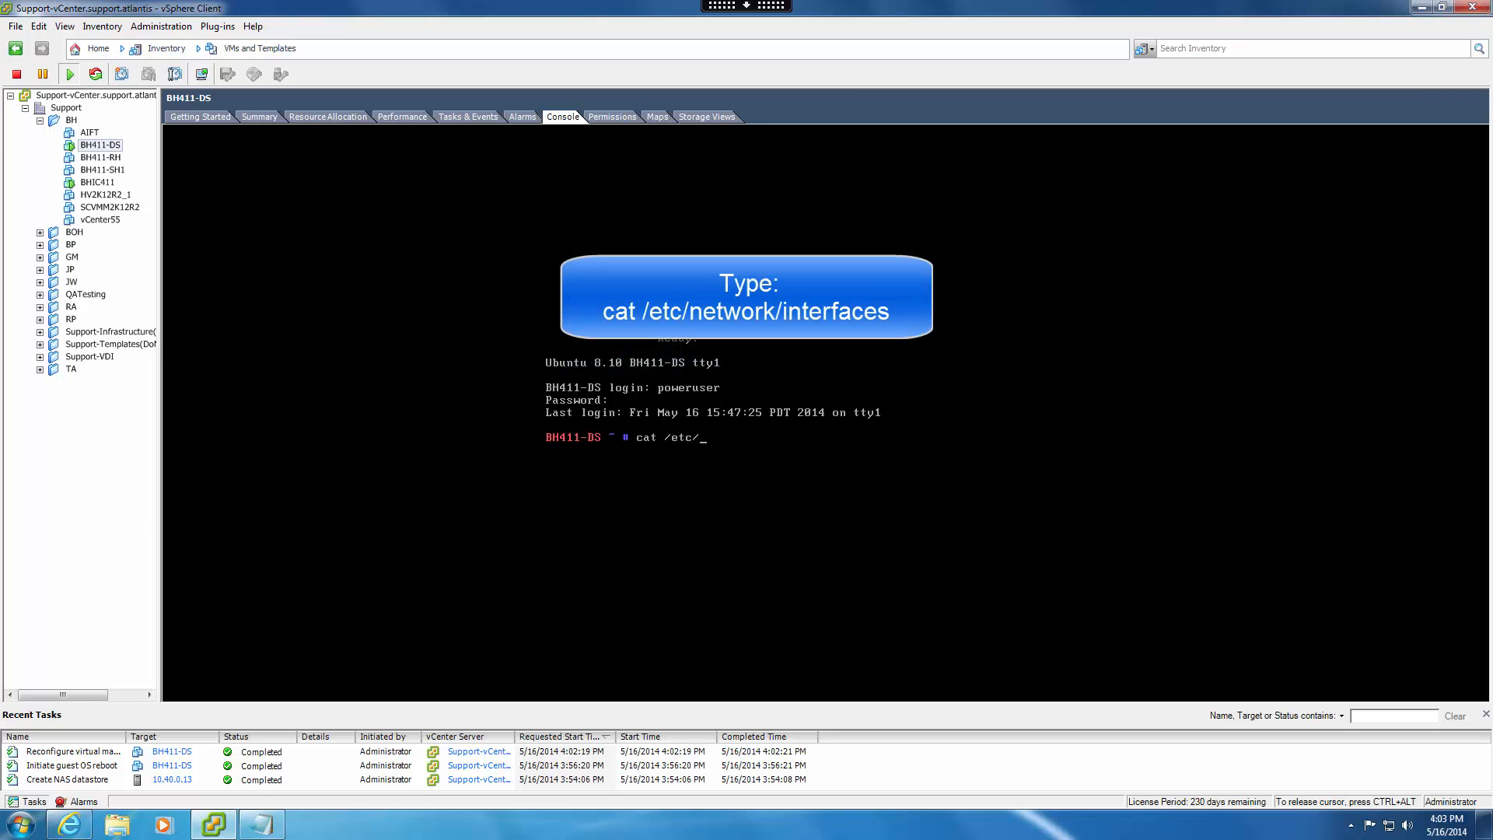
type("network/interfaces")
key("Return")
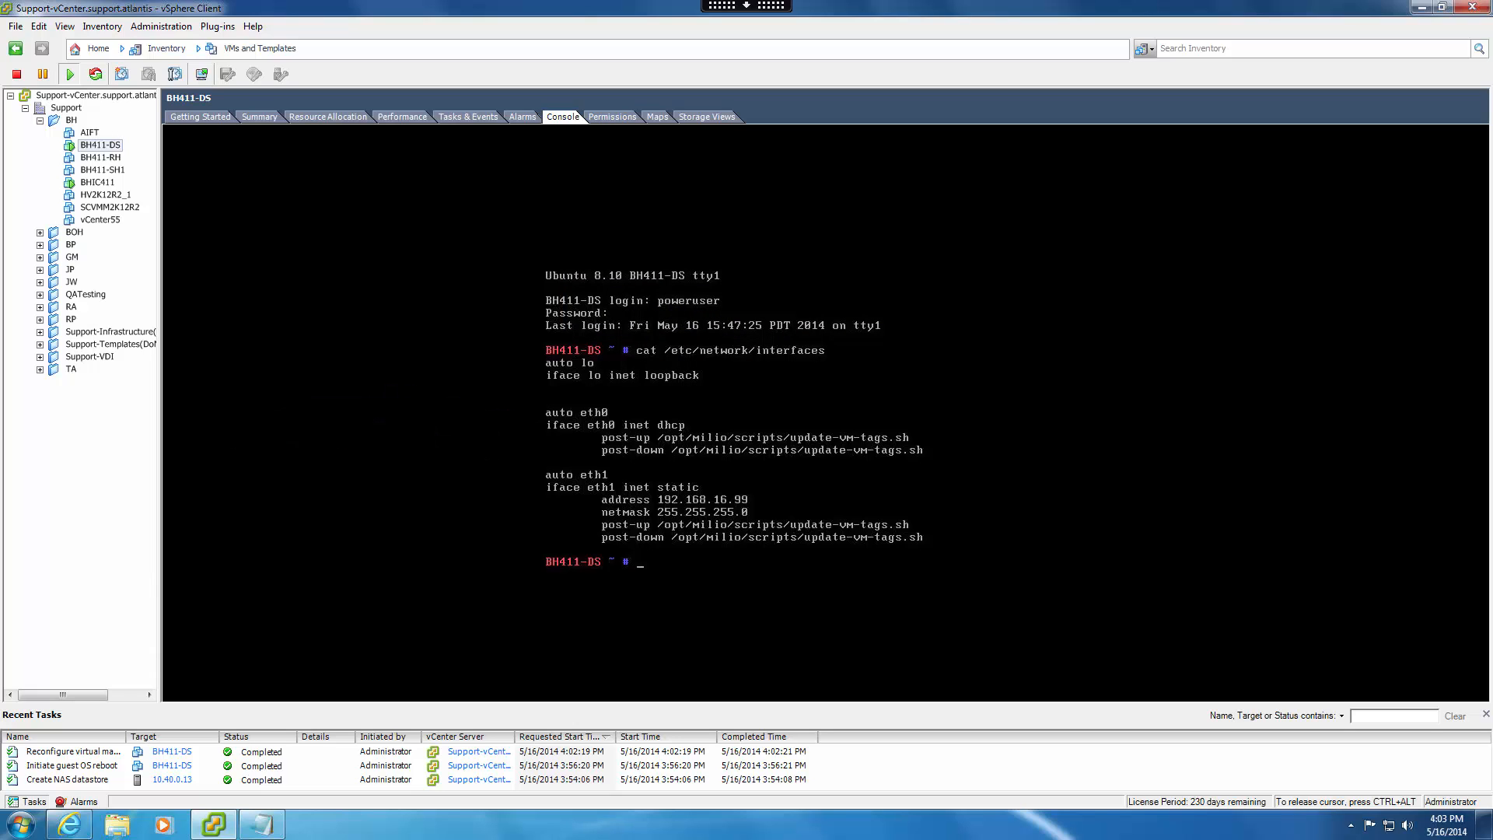
List only the assigned IP addresses by running ifconfig | grep "inet addr".
type("ifconf")
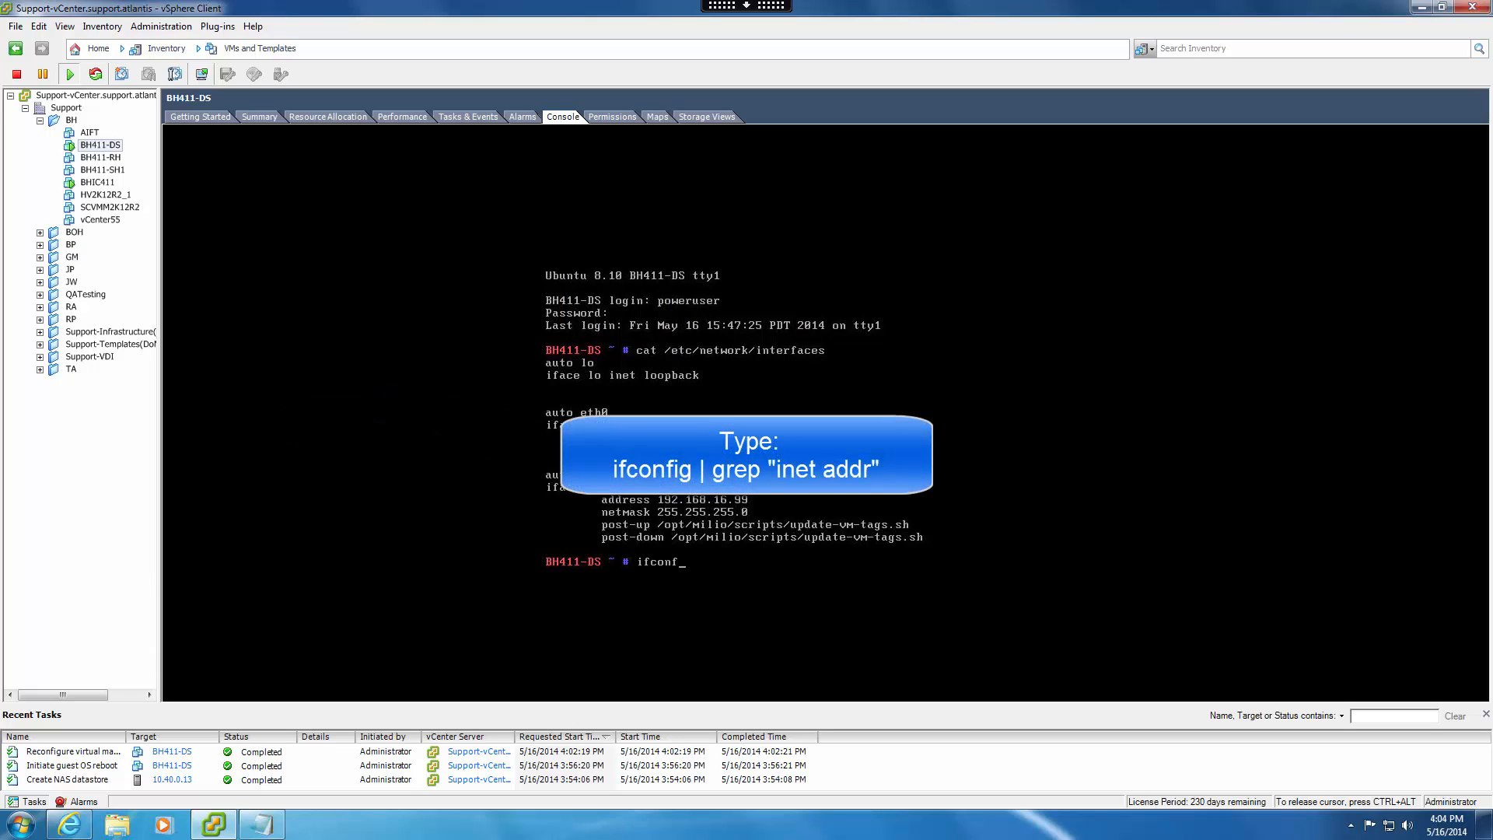
type("ig | grep \"inet addr")
key("Return")
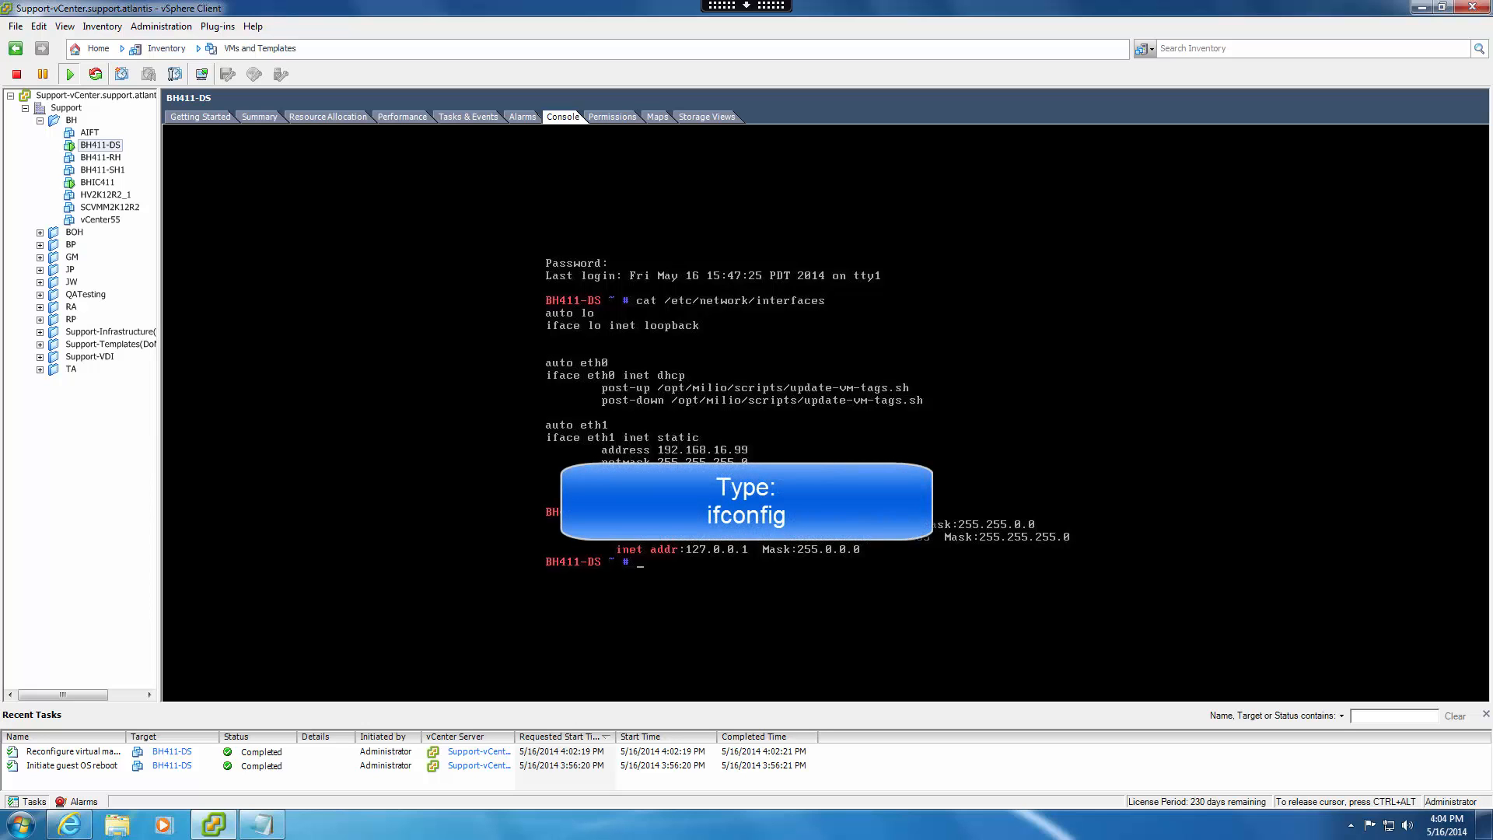
Show the full network interface details with ifconfig, and release the cursor from the console.
type("ifconfig")
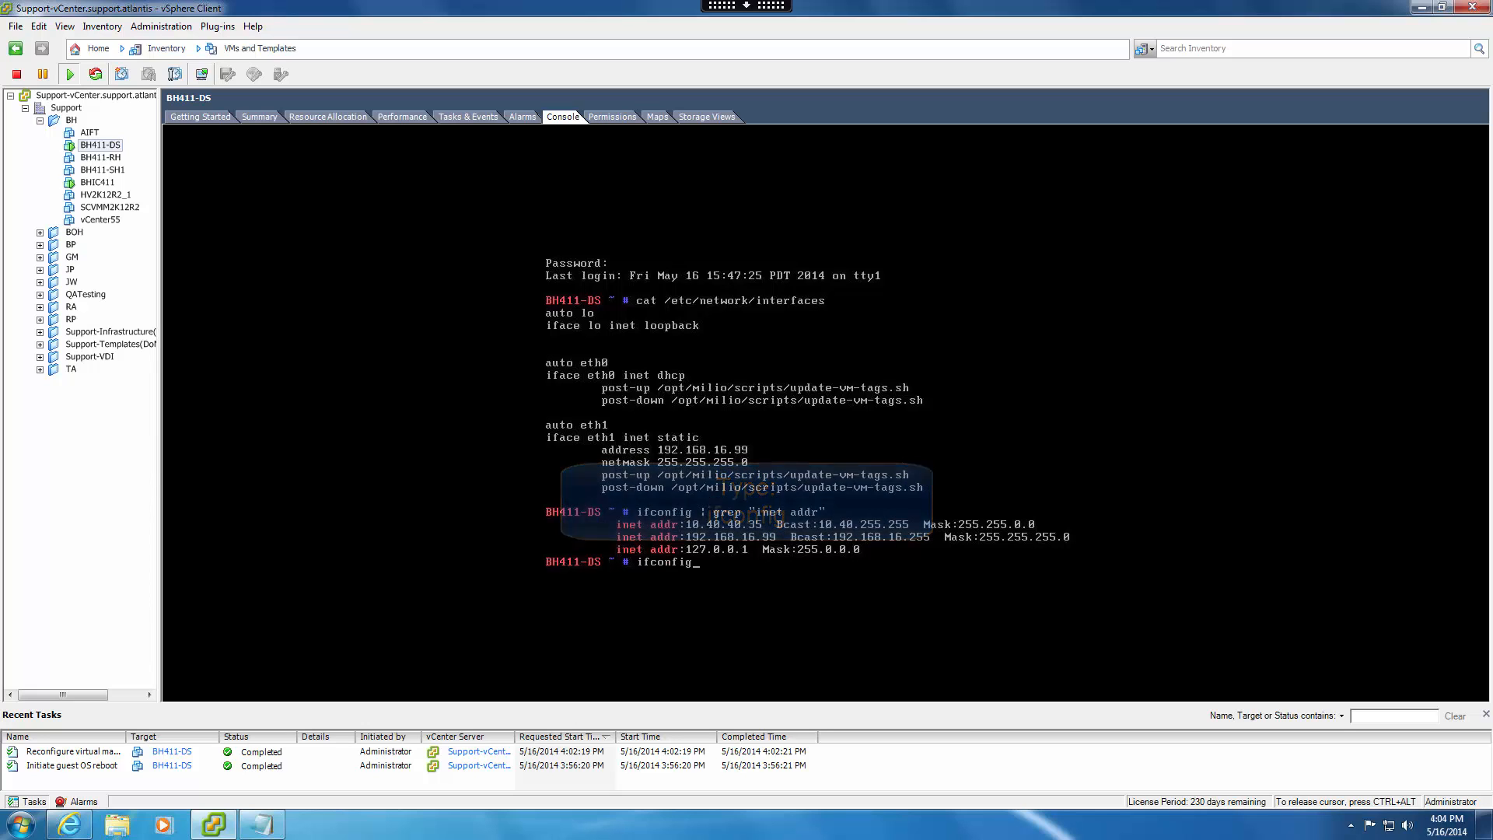
key("Return")
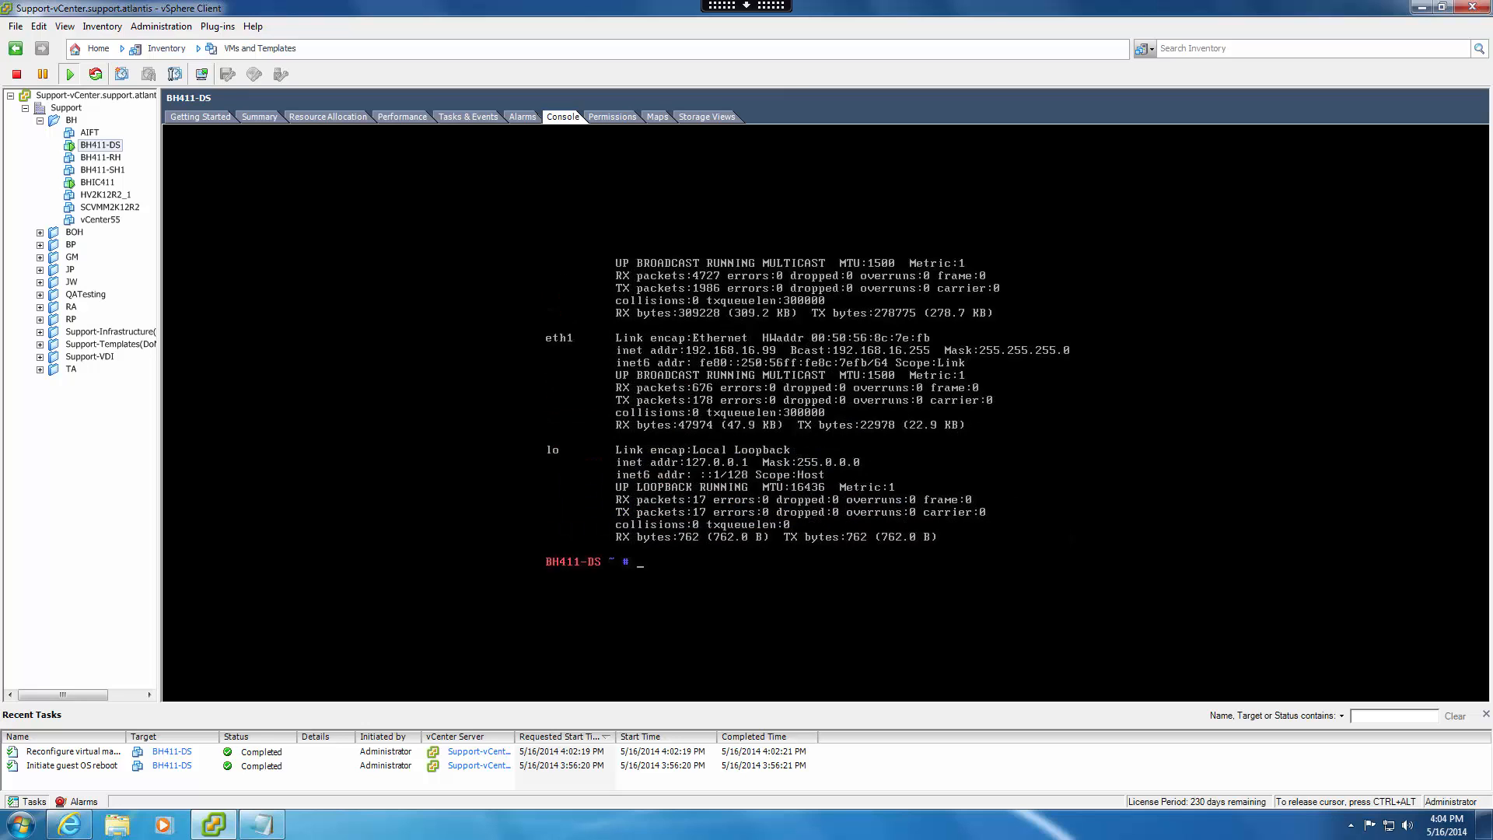
key("ctrl+alt")
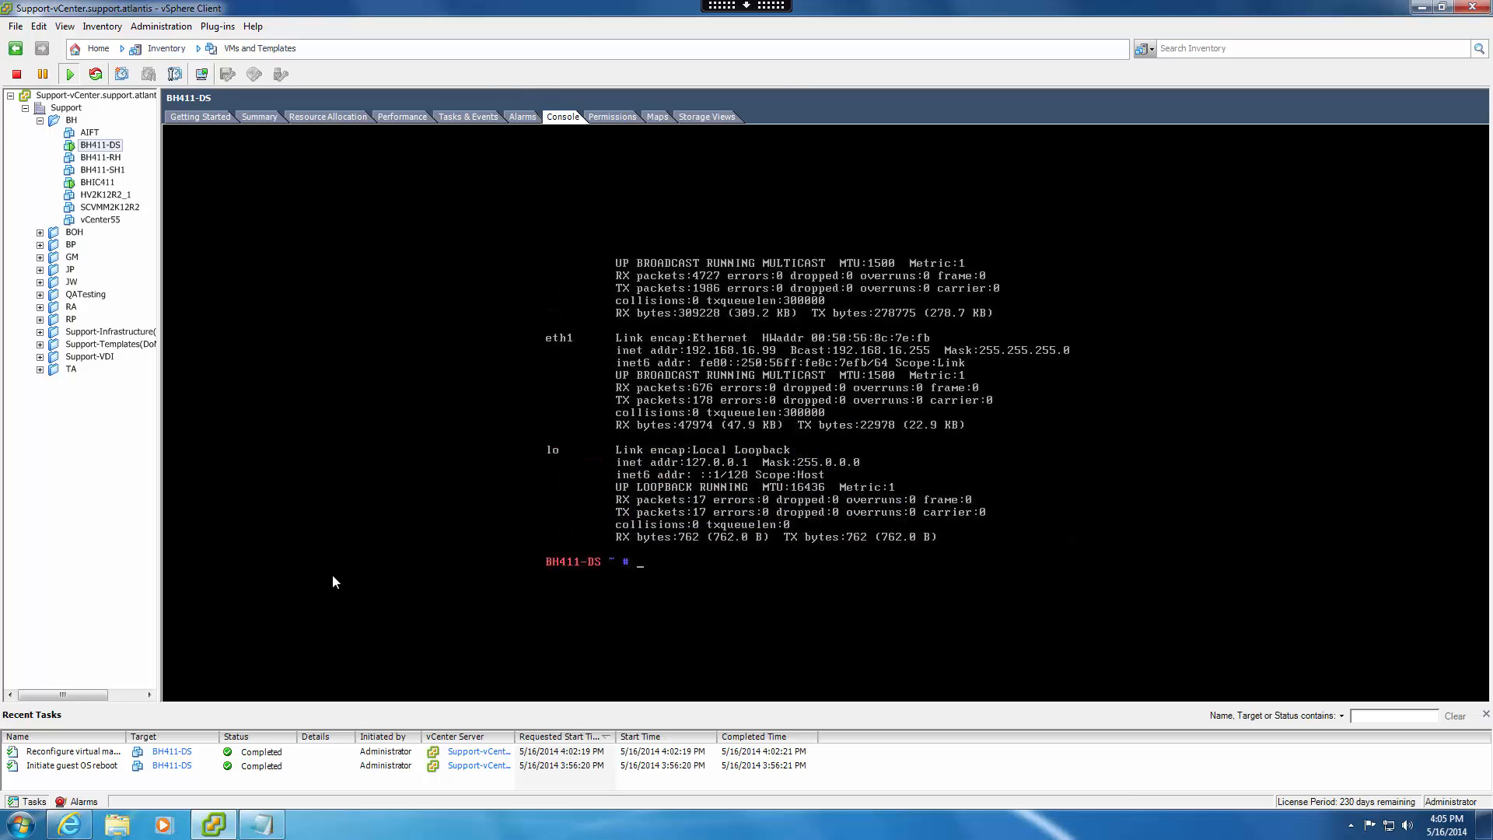
Switch to Atlantis ILIO Center in Internet Explorer and log in by entering the administrator account's password.
left_click(70, 826)
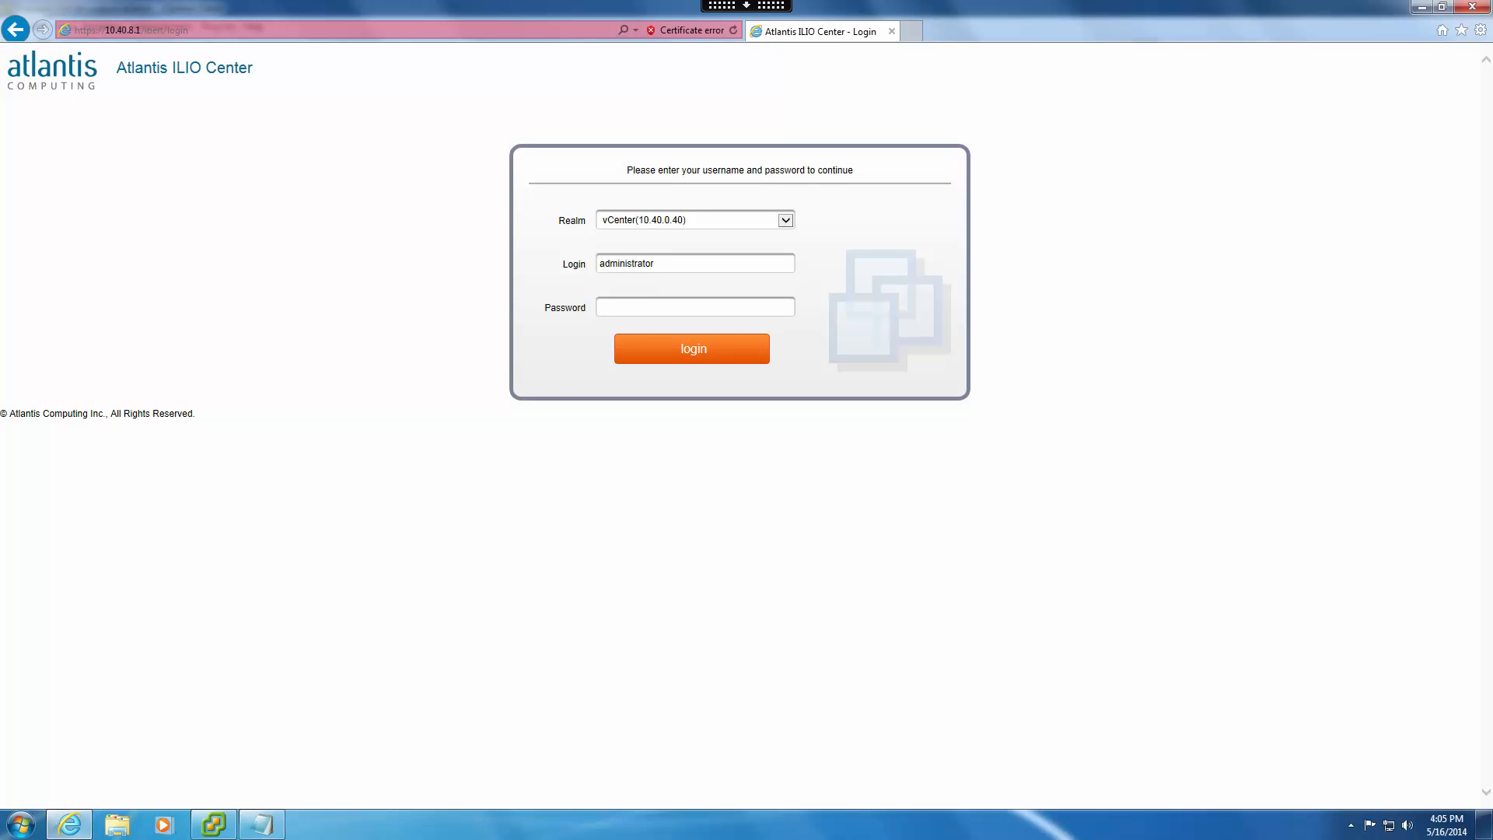
type("•••••")
key("Return")
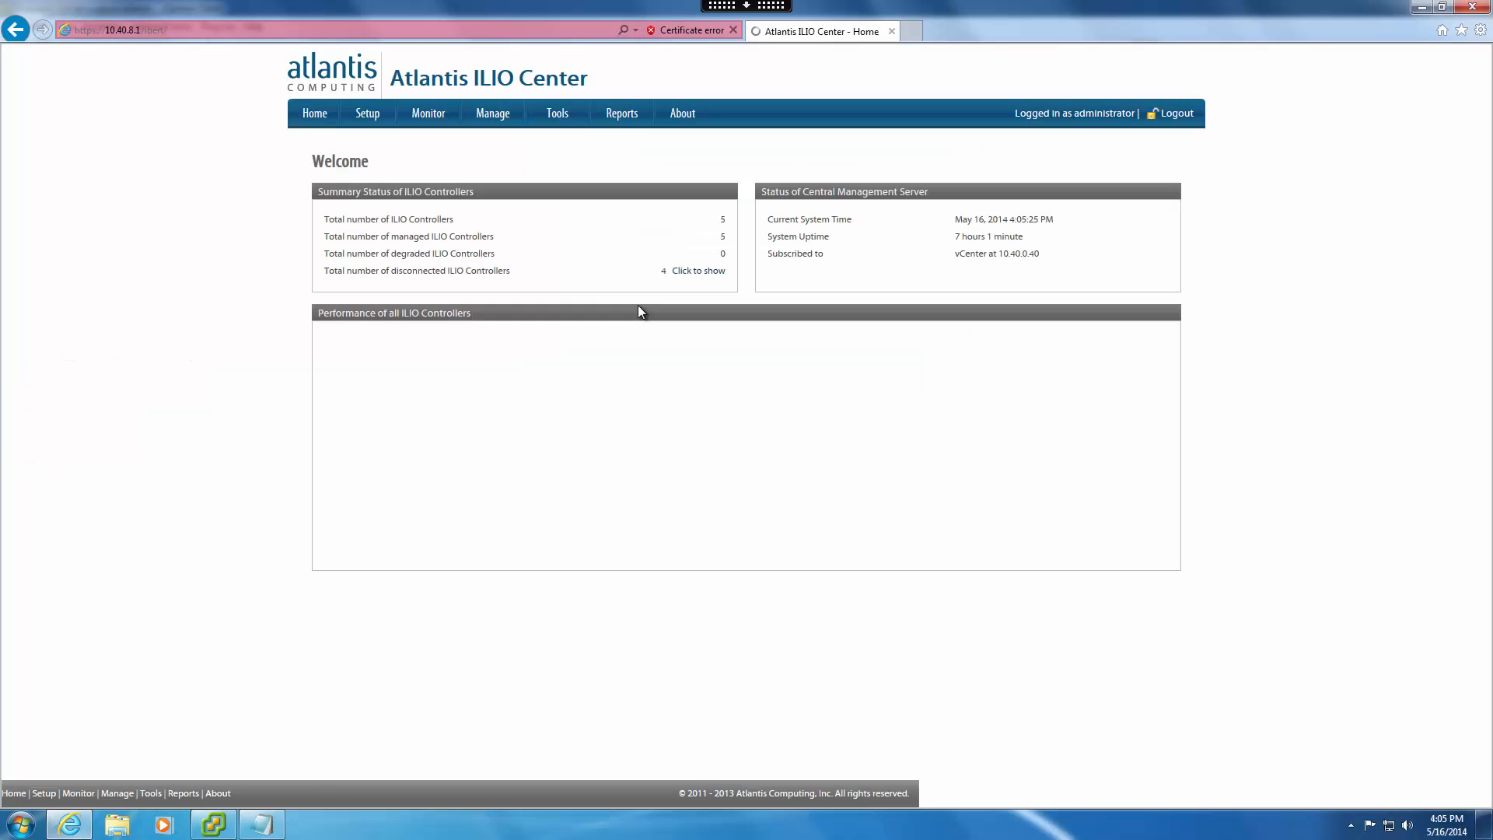
Open the management console's datastore list and select the BH411-DS datastore to check its virtual machines.
left_click(496, 116)
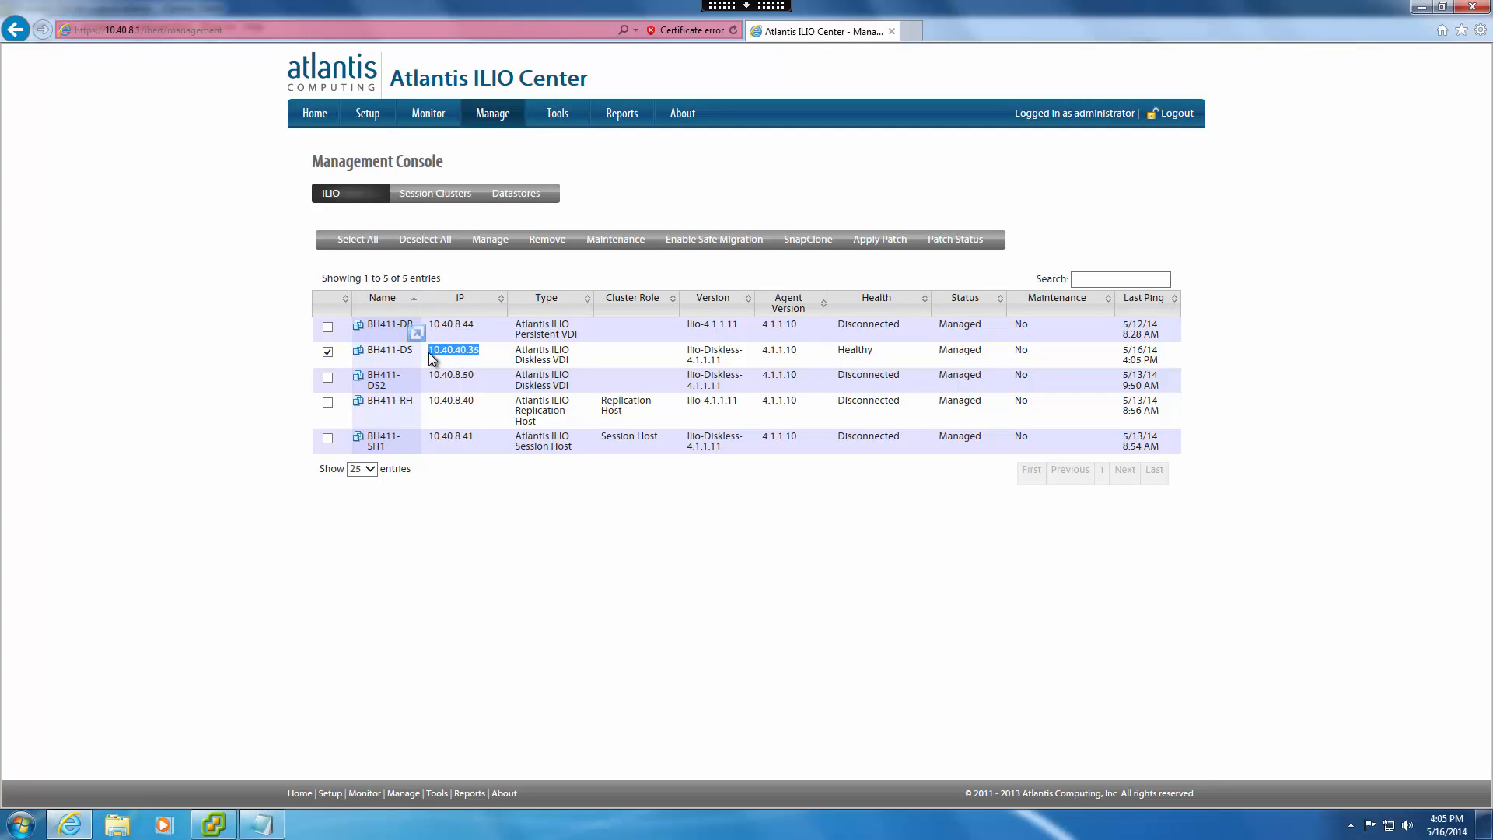
left_click(521, 193)
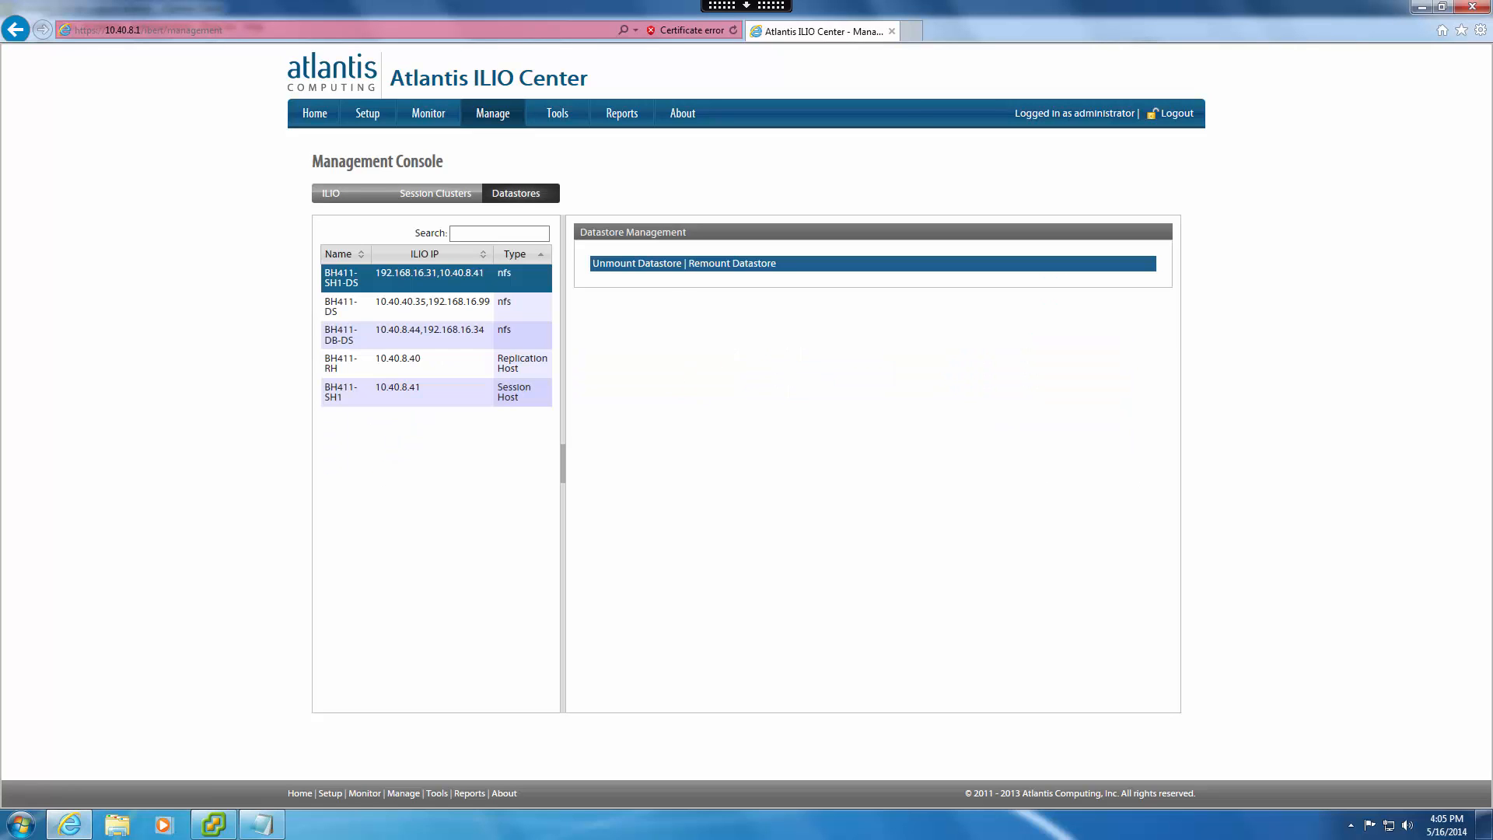
left_click(361, 304)
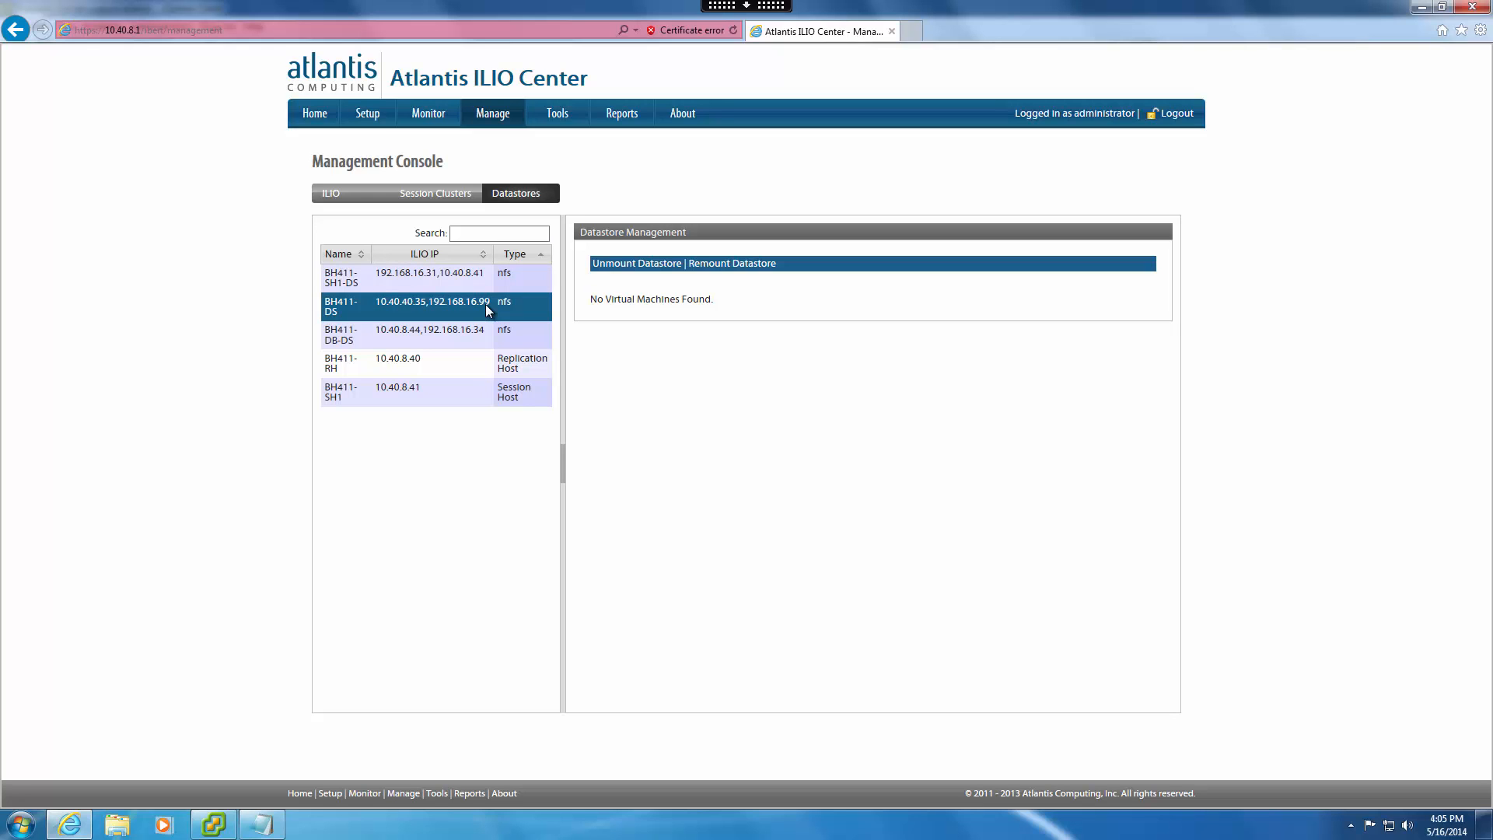
Switch to the vSphere Client and unmount the BH411-DS datastore from host 10.40.0.13 in the Hosts and Clusters inventory.
left_click(214, 823)
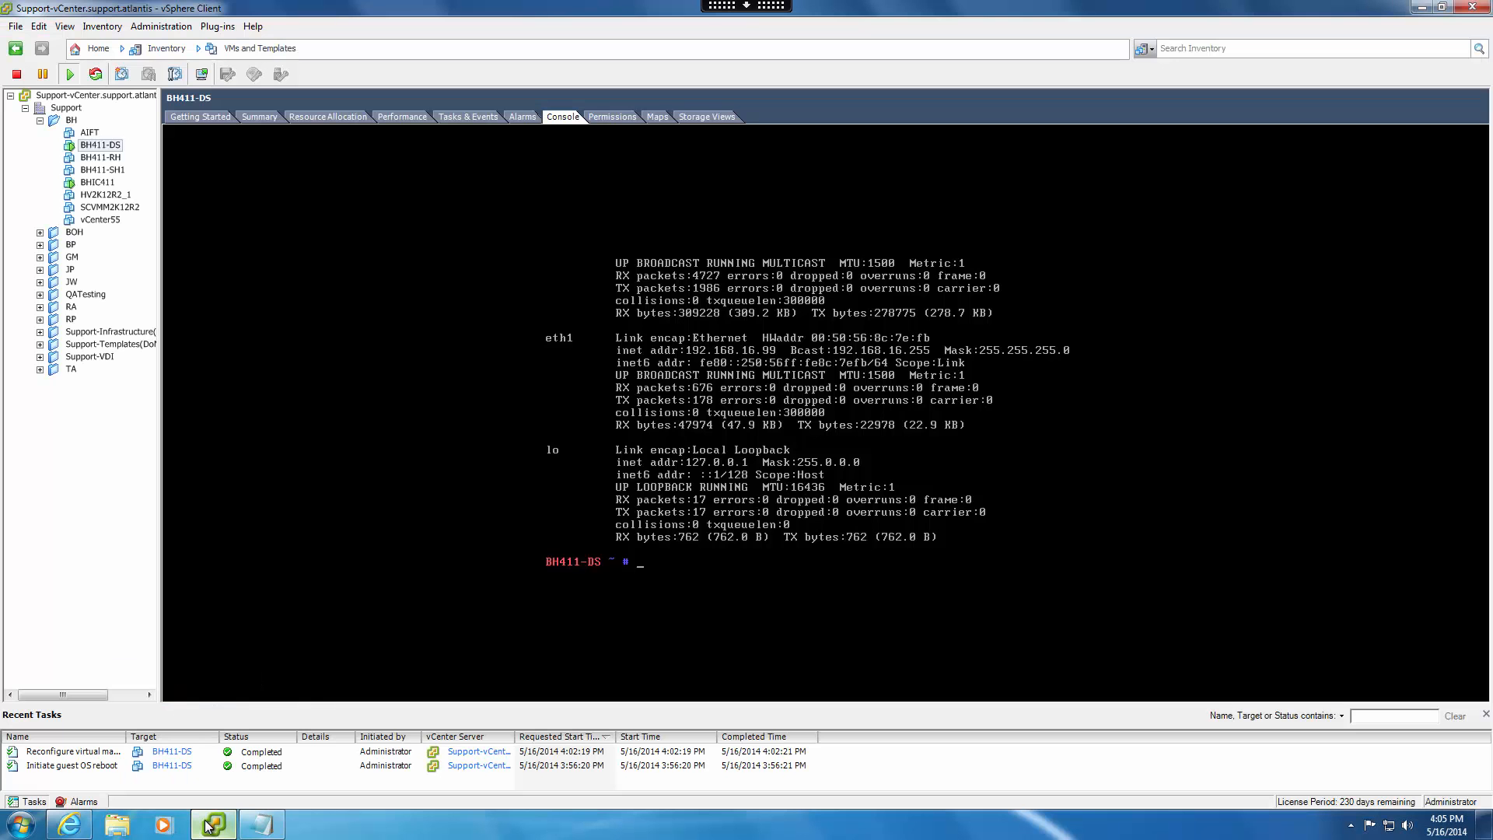
left_click(228, 54)
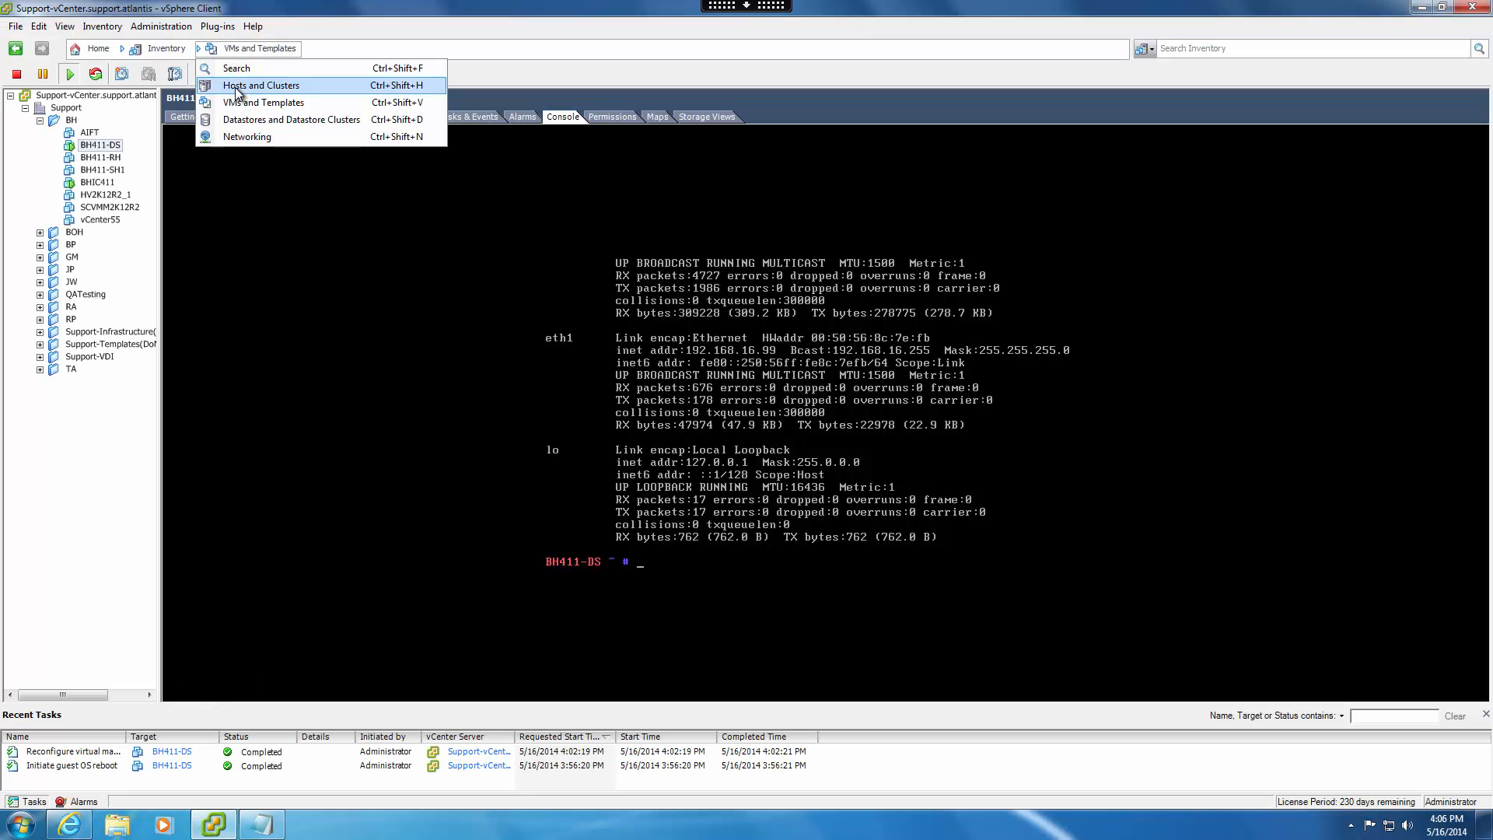
left_click(236, 87)
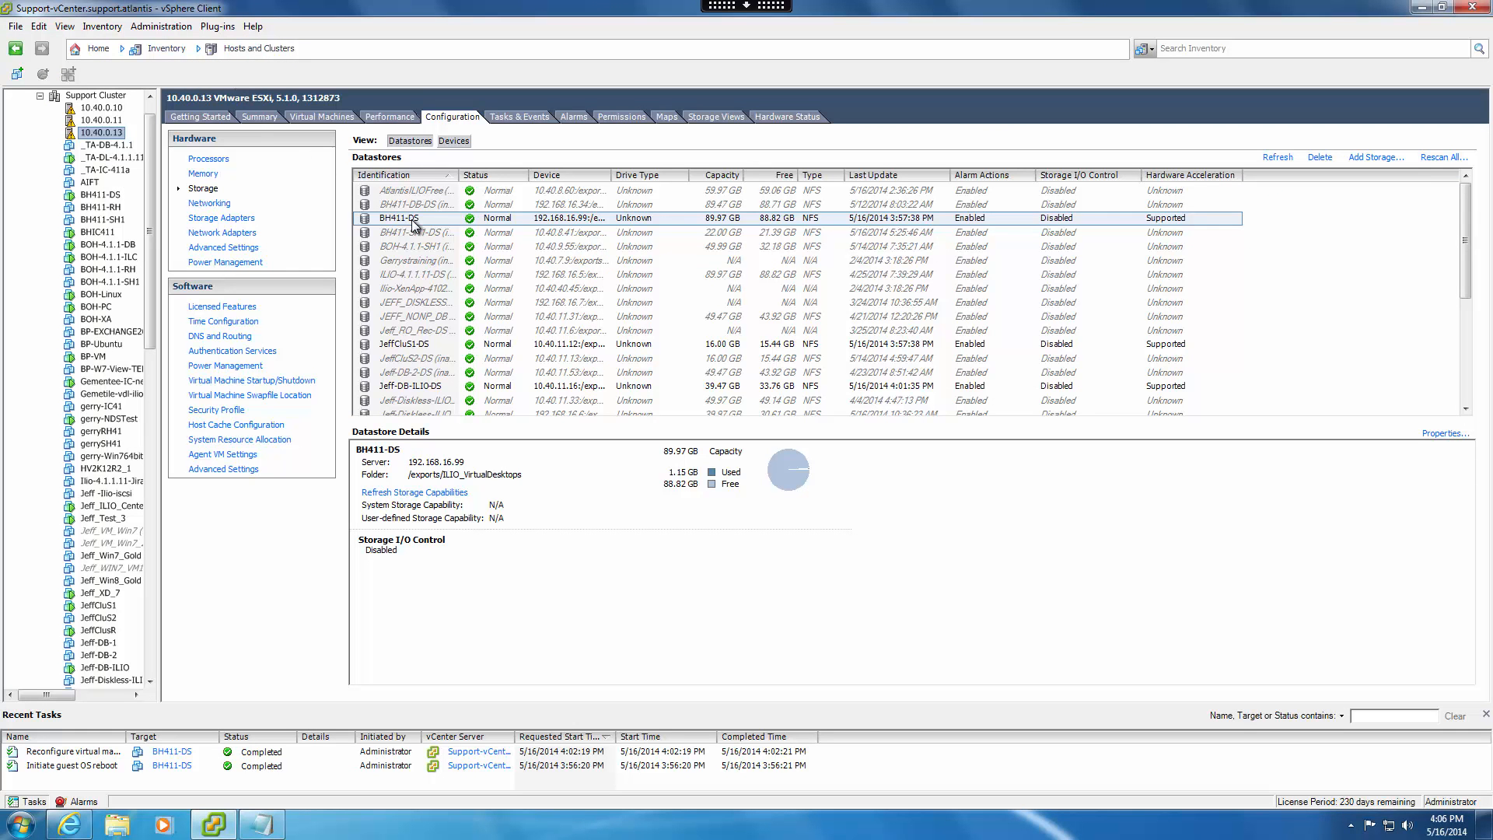
left_click(413, 222)
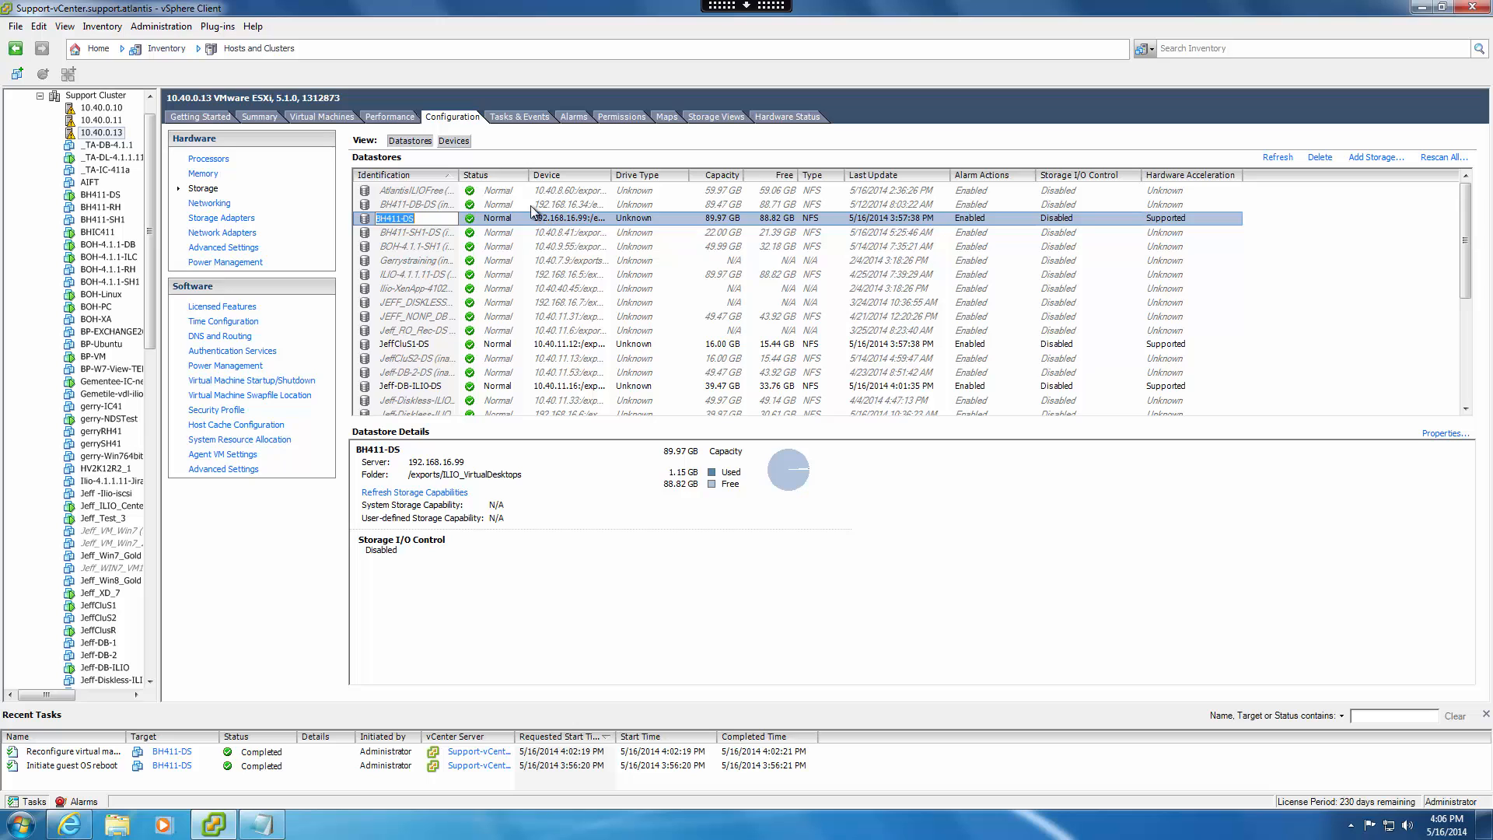
left_click(417, 249)
right_click(405, 218)
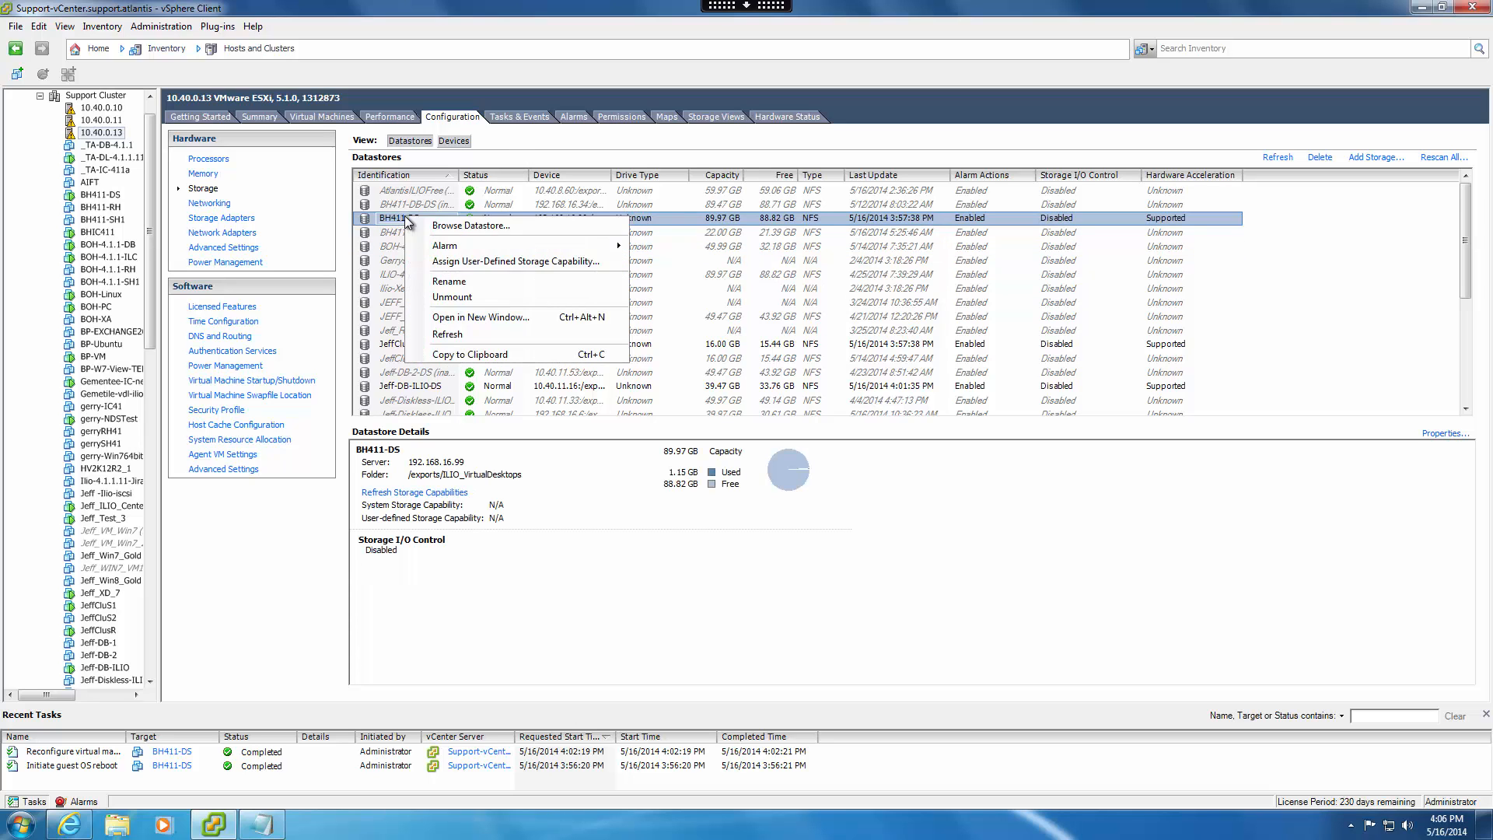
left_click(469, 302)
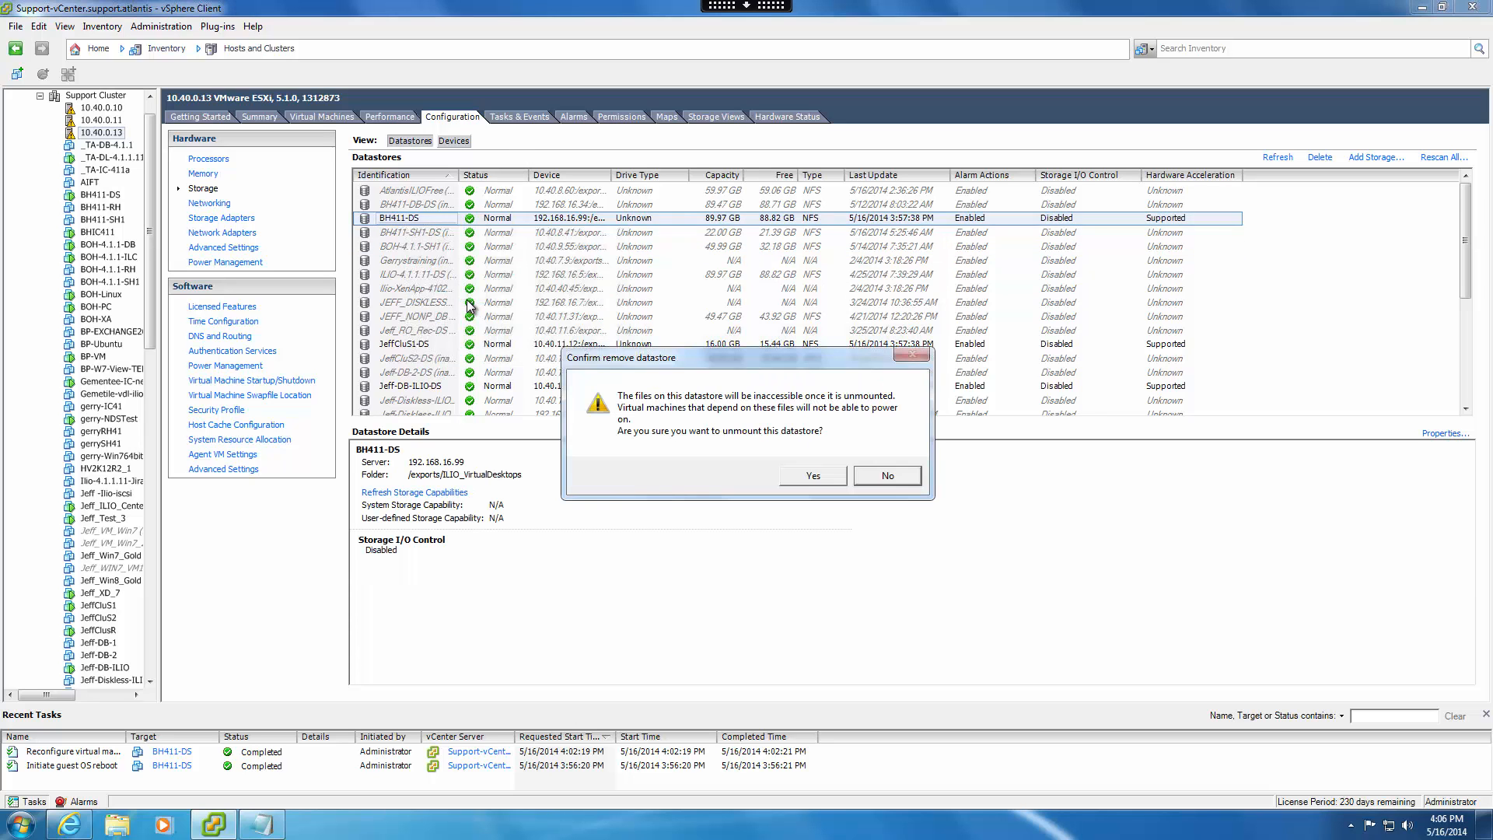
left_click(813, 476)
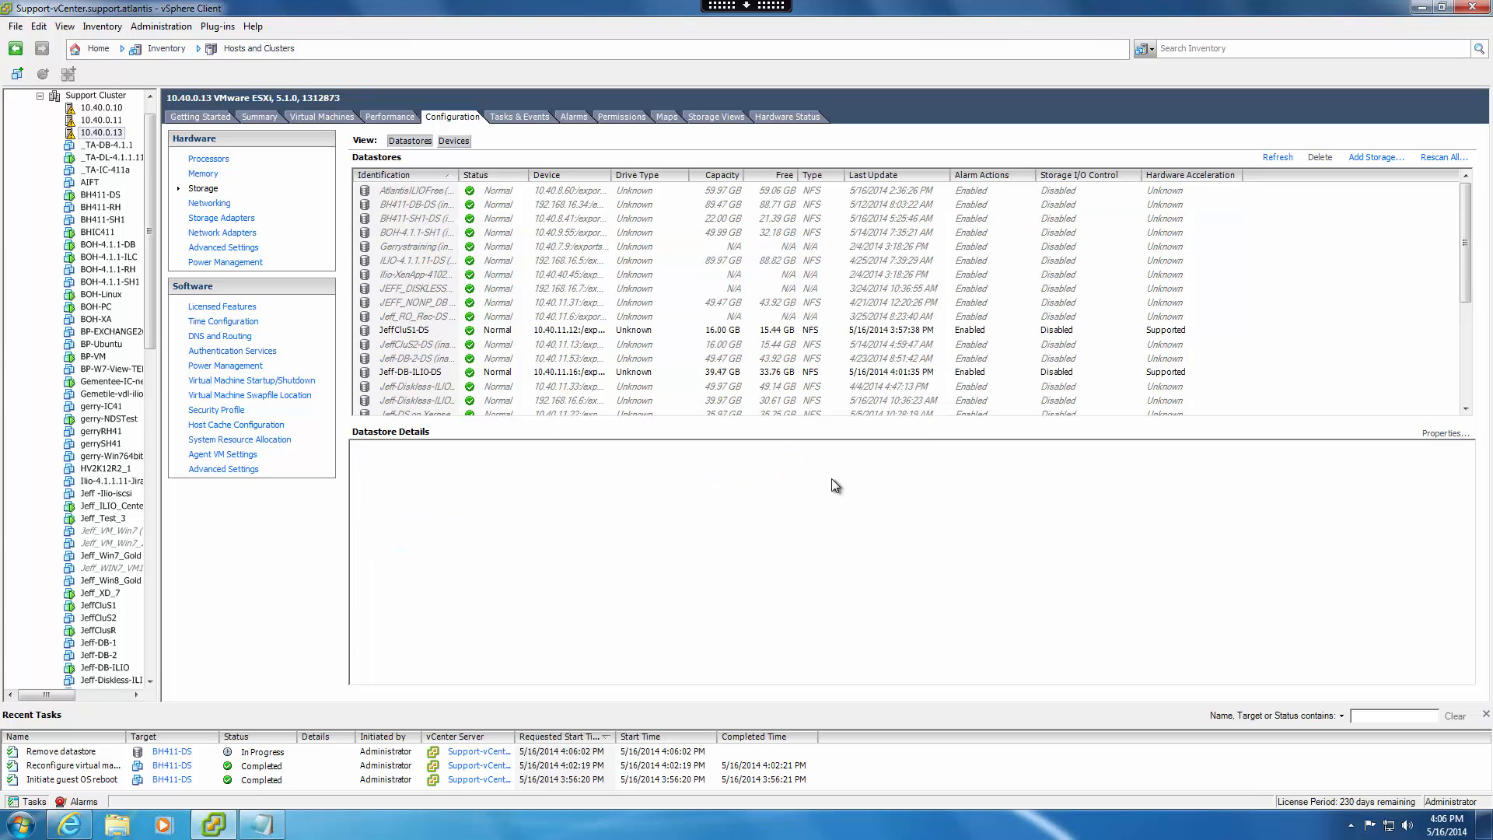
left_click(88, 754)
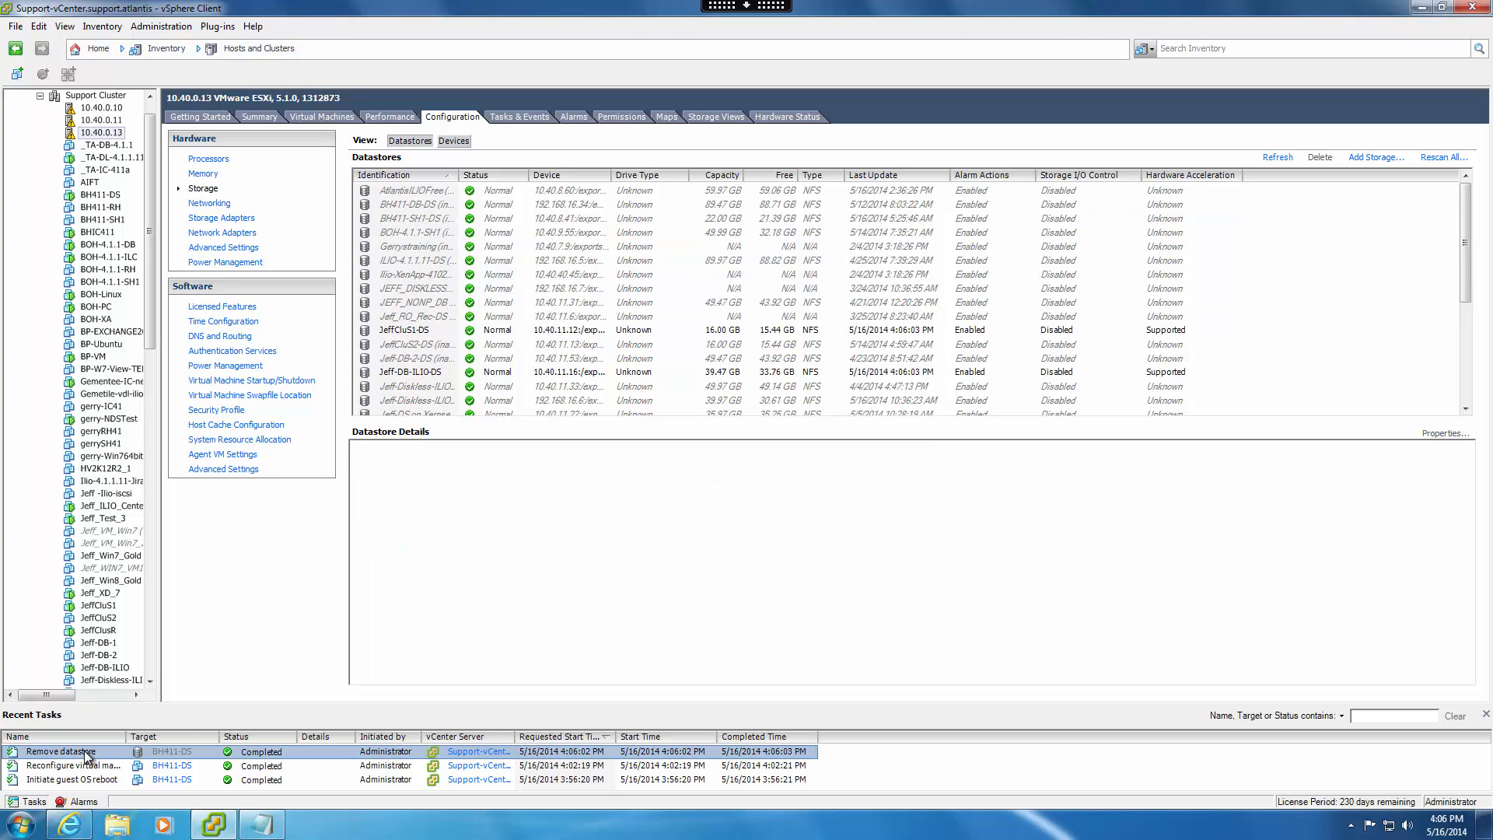
Switch to Atlantis ILIO Center and remove the BH411-DS controller from the managed ILIO list.
left_click(69, 823)
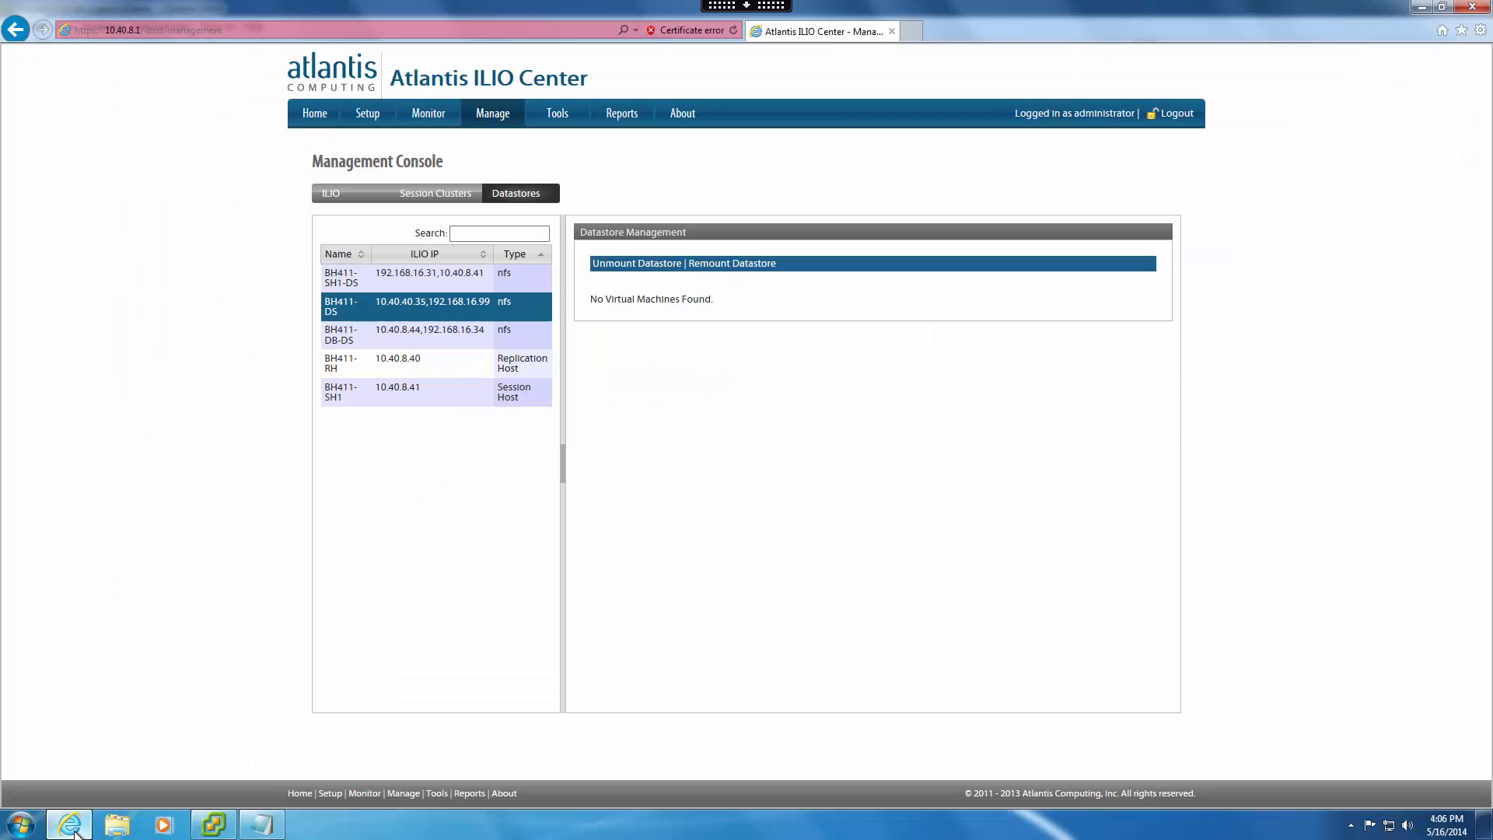
left_click(330, 193)
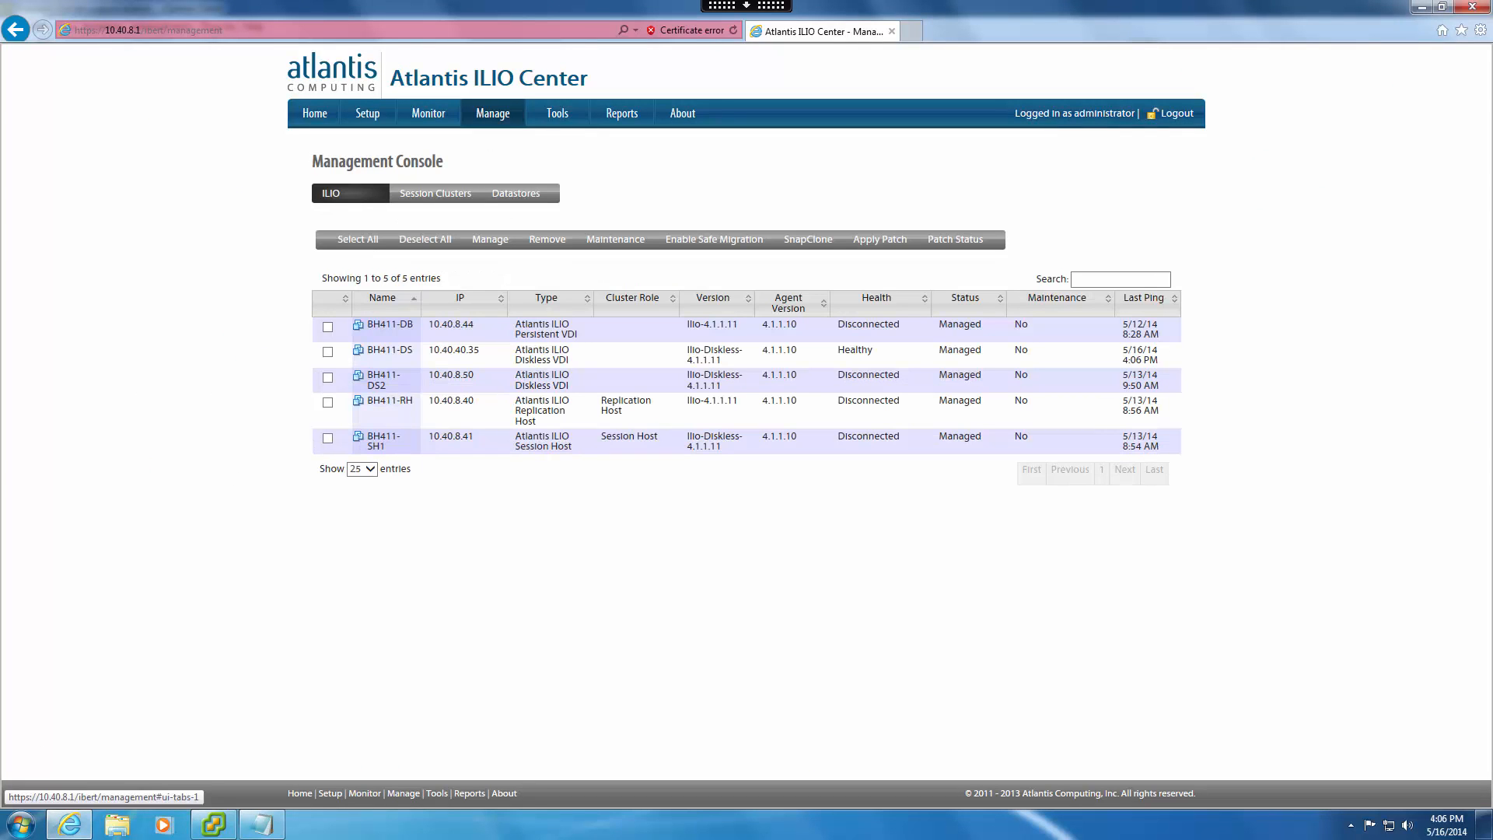
left_click(547, 240)
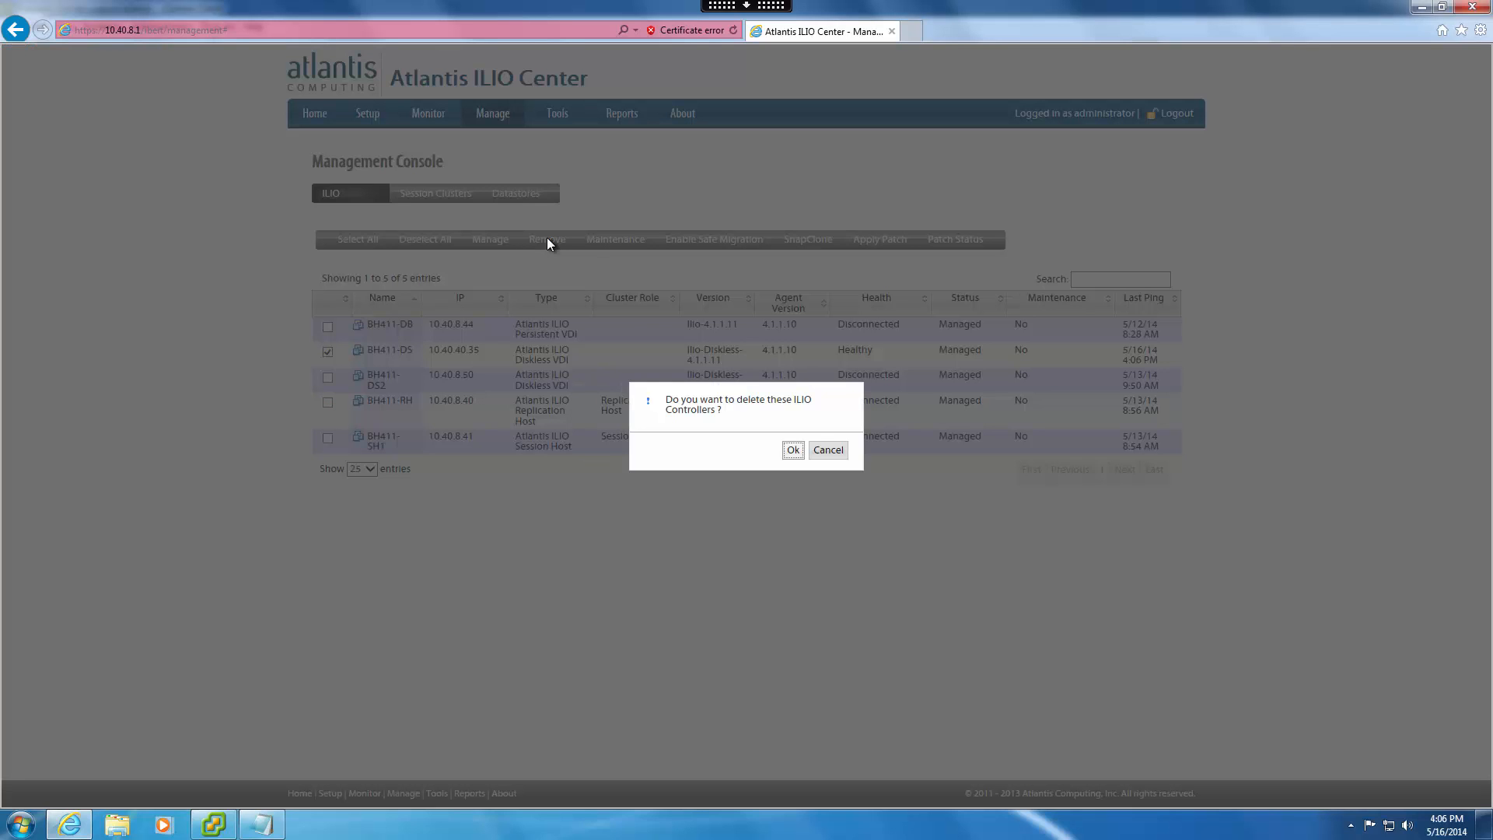
left_click(792, 450)
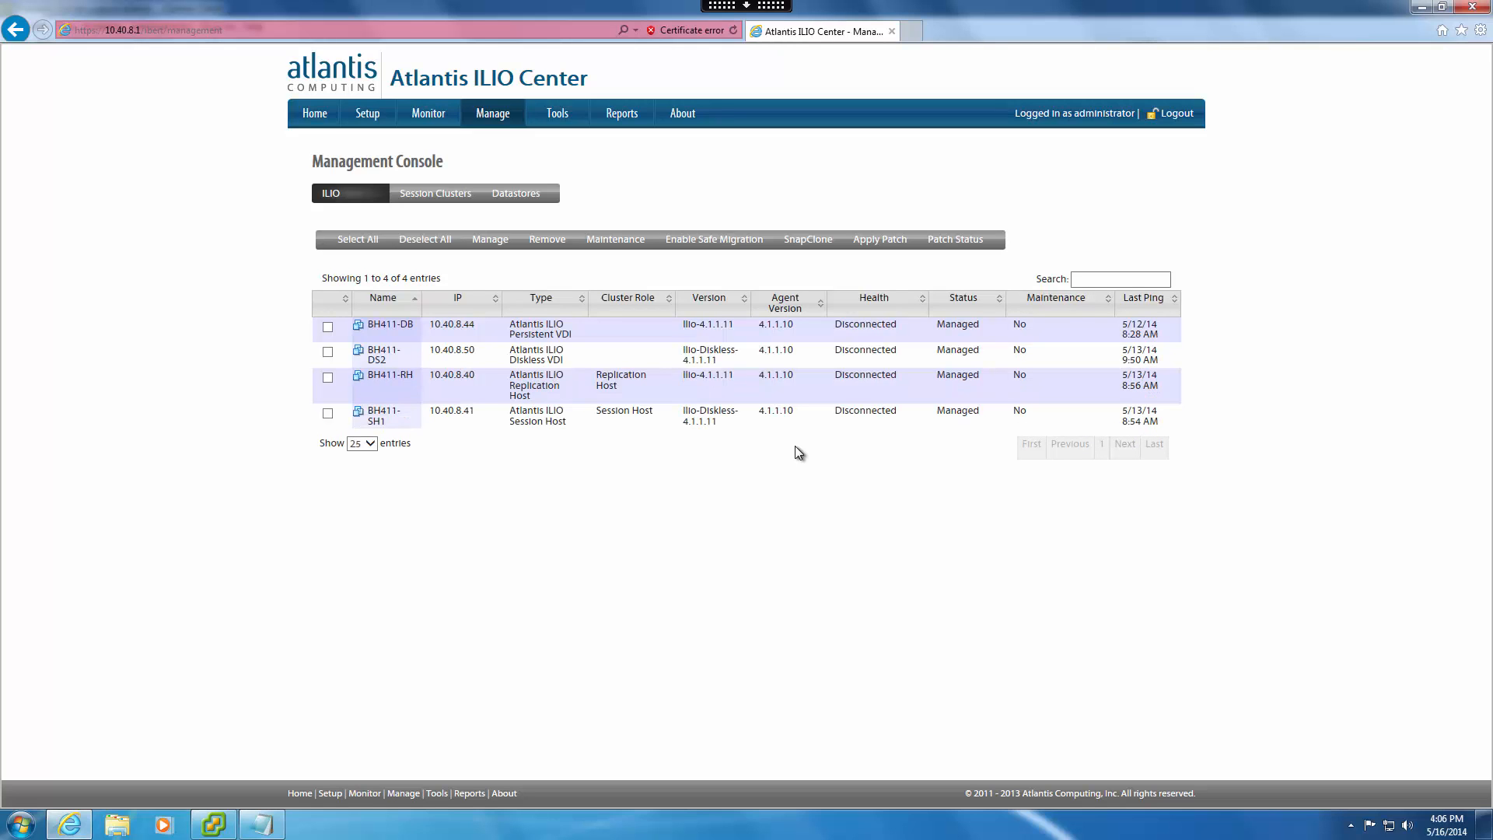
Switch back to BH411-DS's console in the vSphere Client and delete /etc/udev/rules.d/70-persistent-net.rules with rm.
left_click(215, 824)
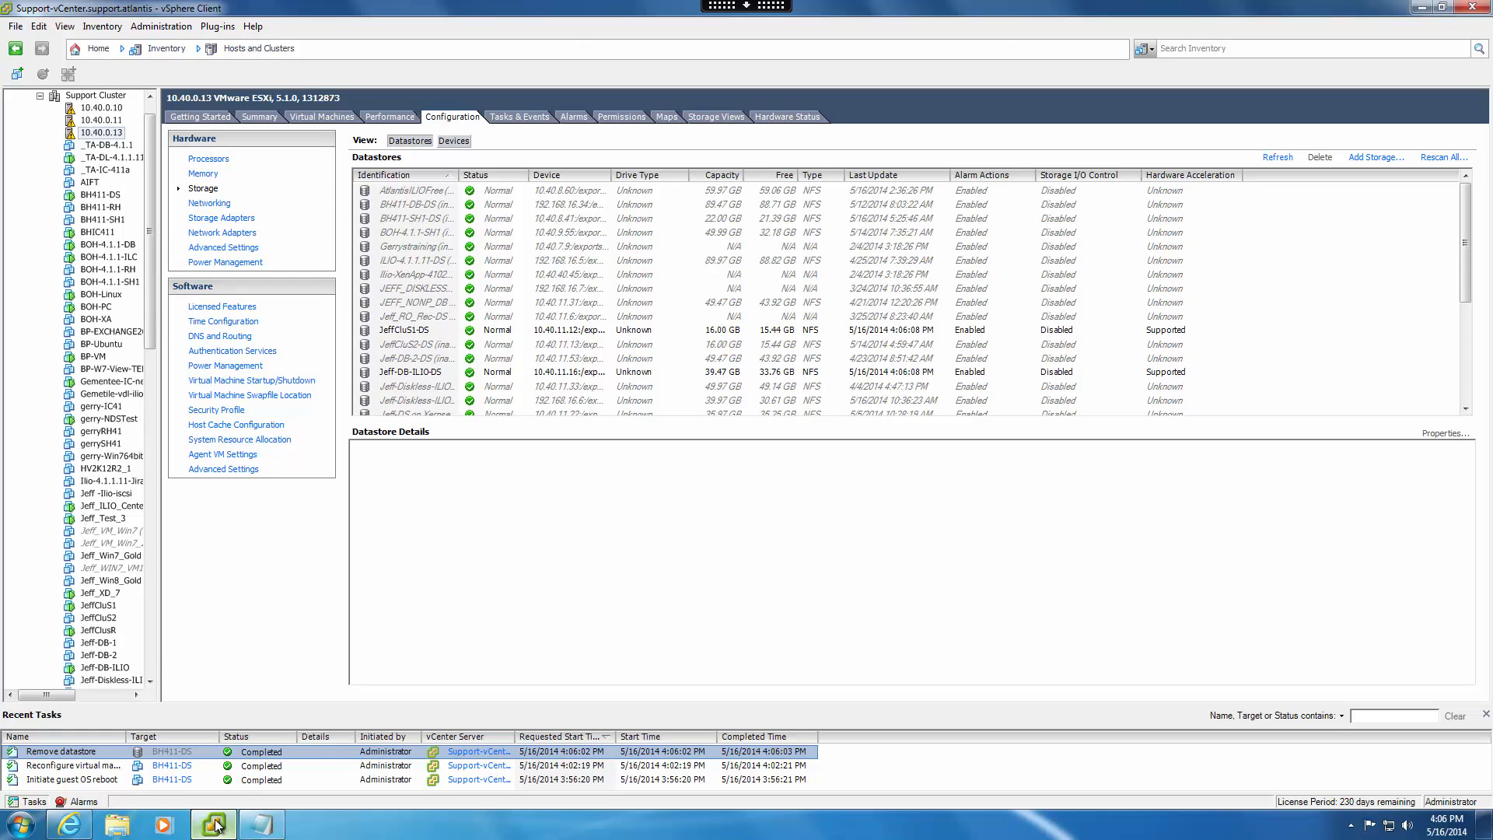
left_click(233, 49)
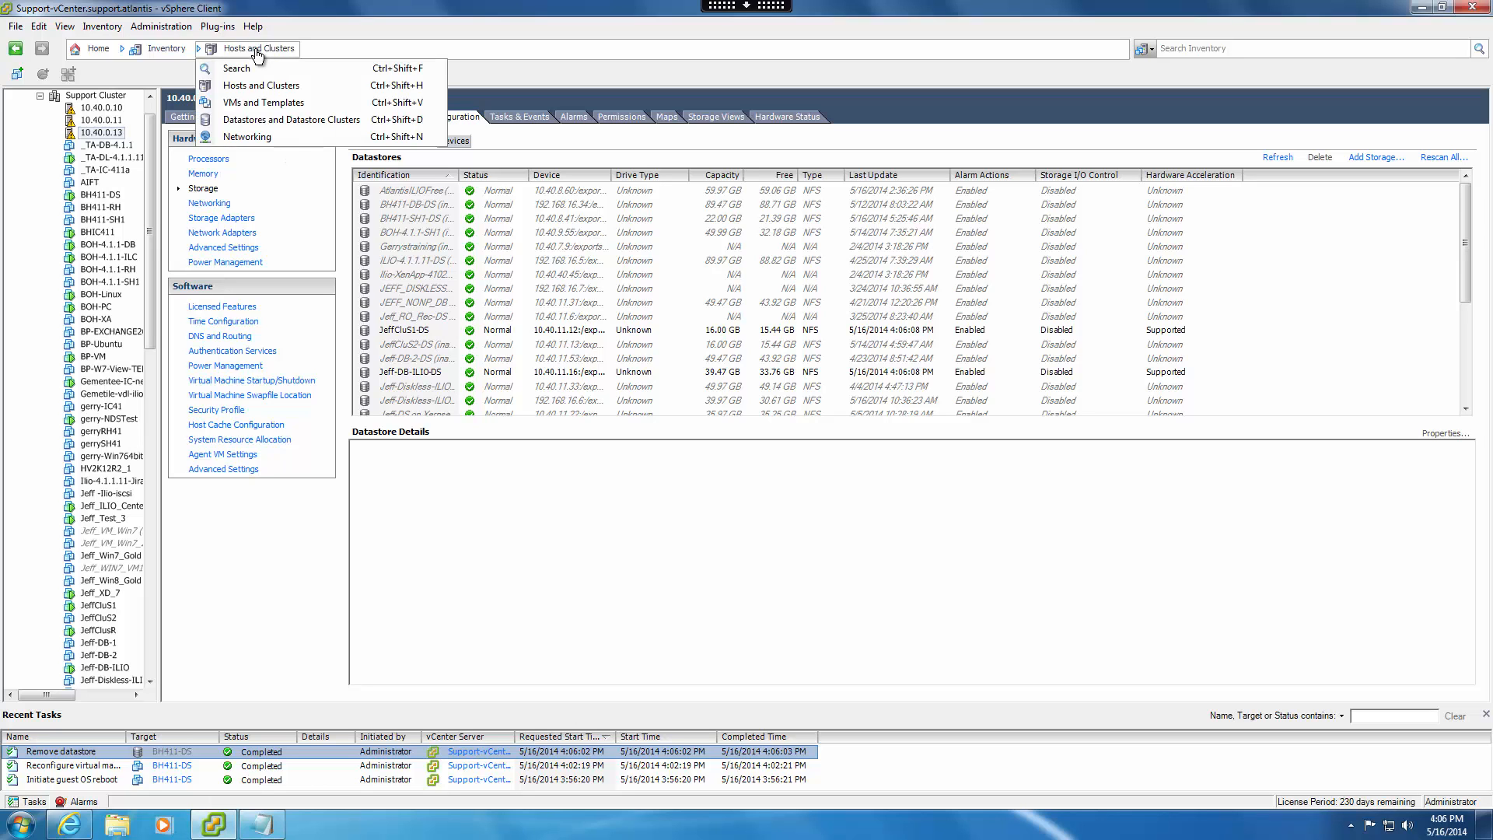
left_click(253, 101)
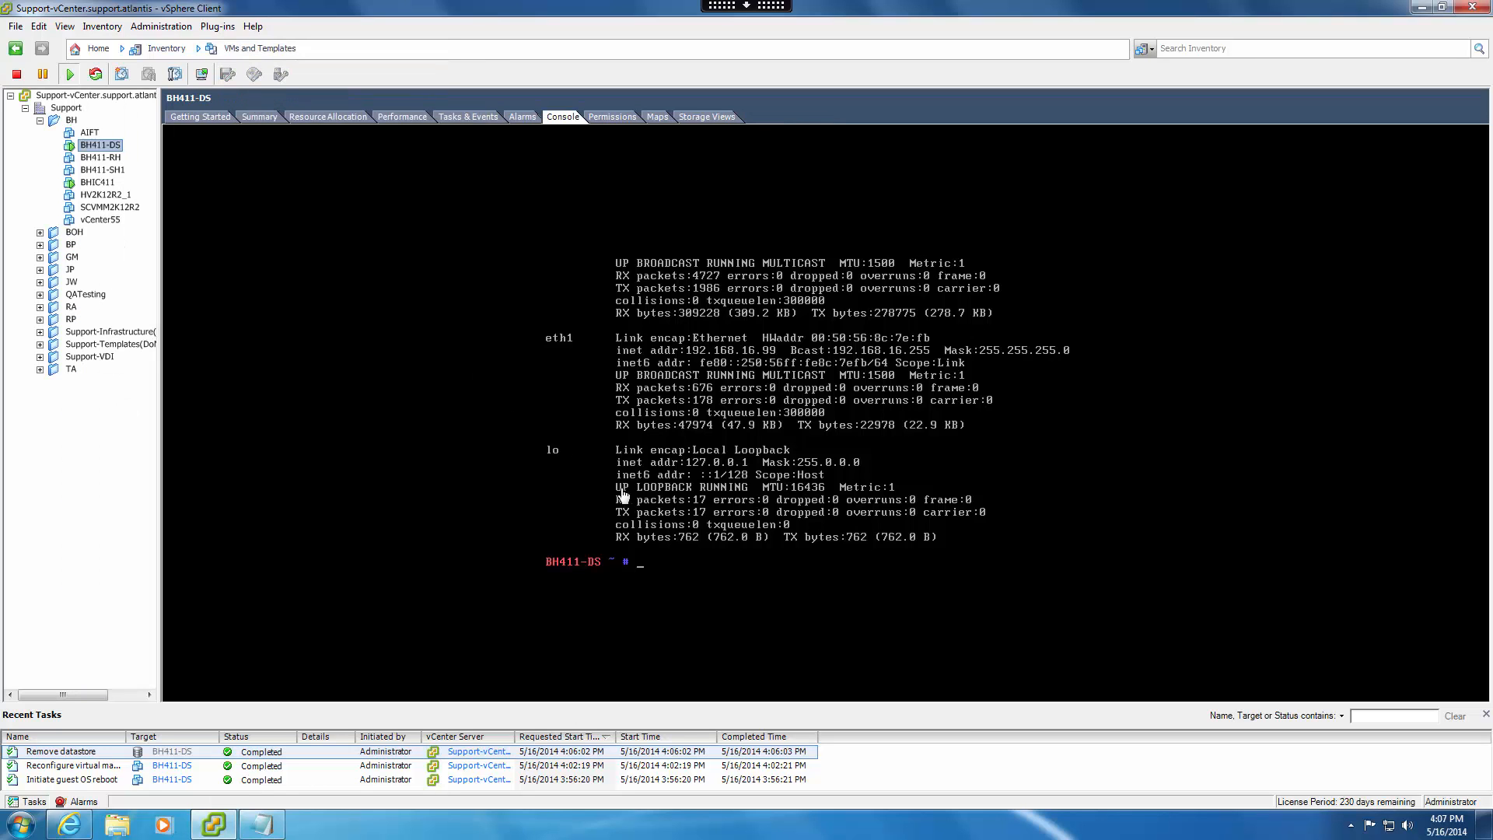
left_click(703, 569)
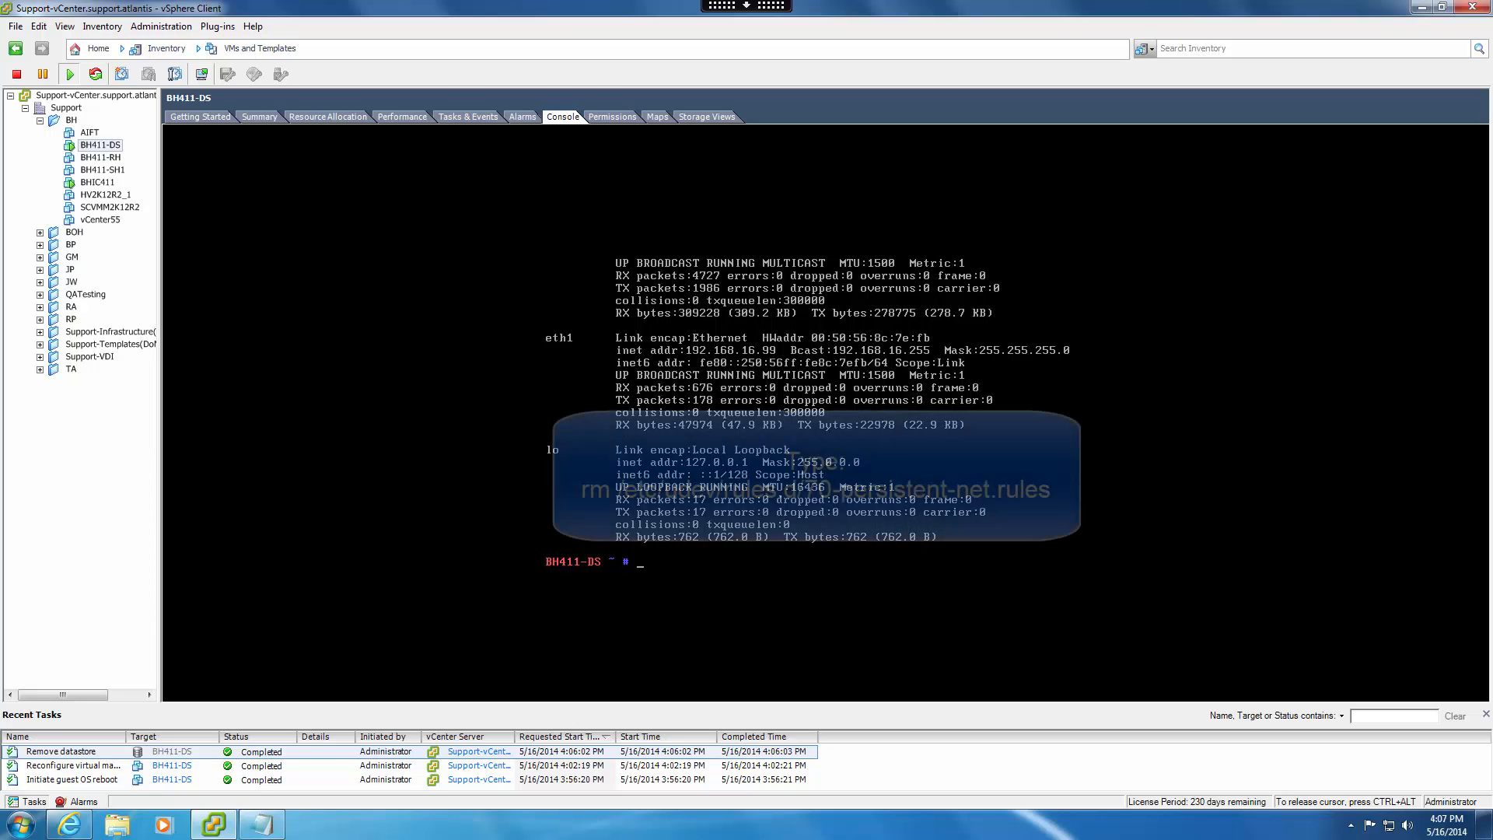
type("rm /etc/")
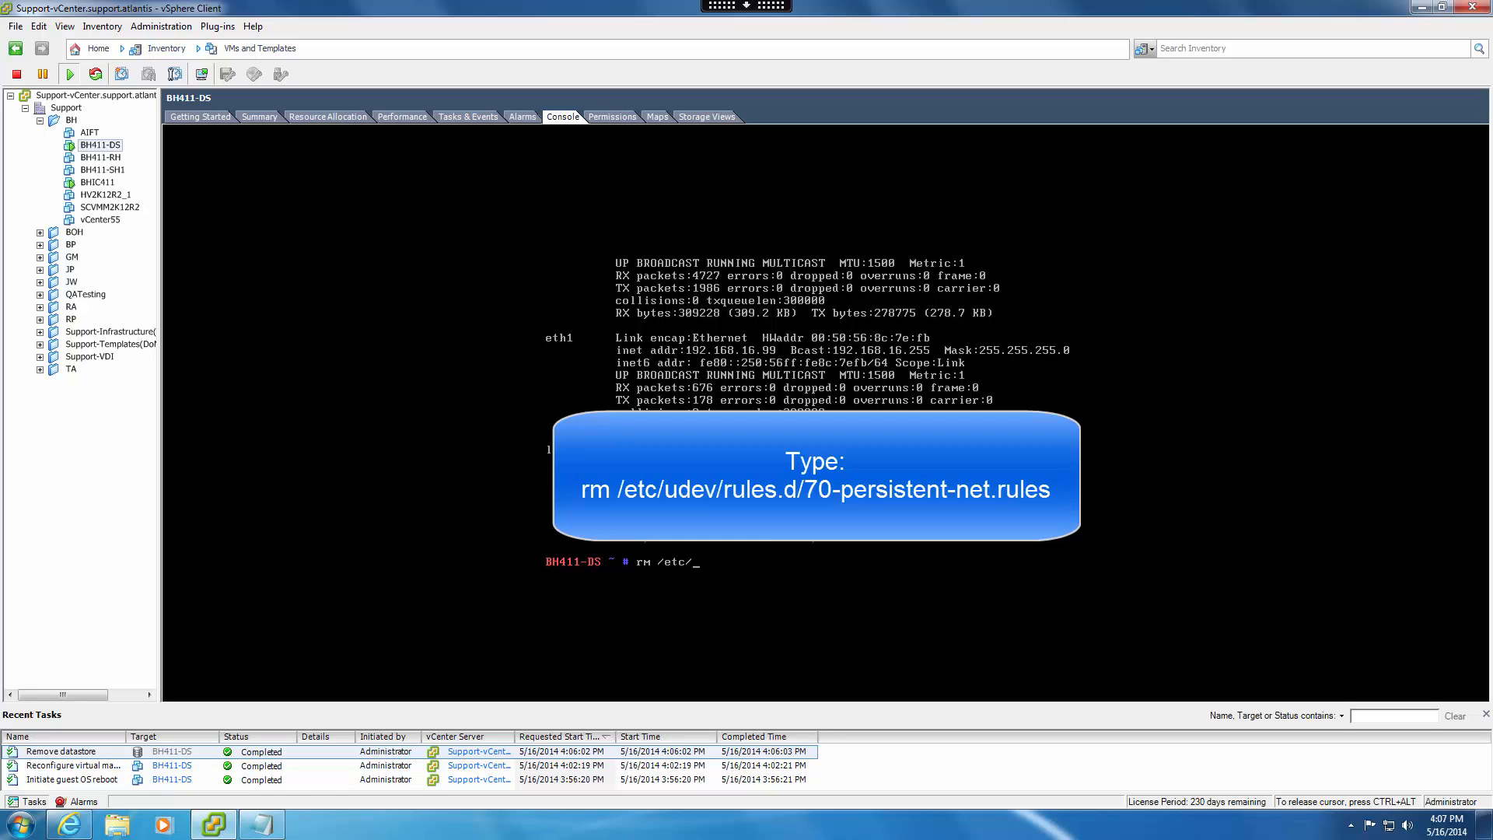
type("udev/rules.d/70-persistent-net.rules")
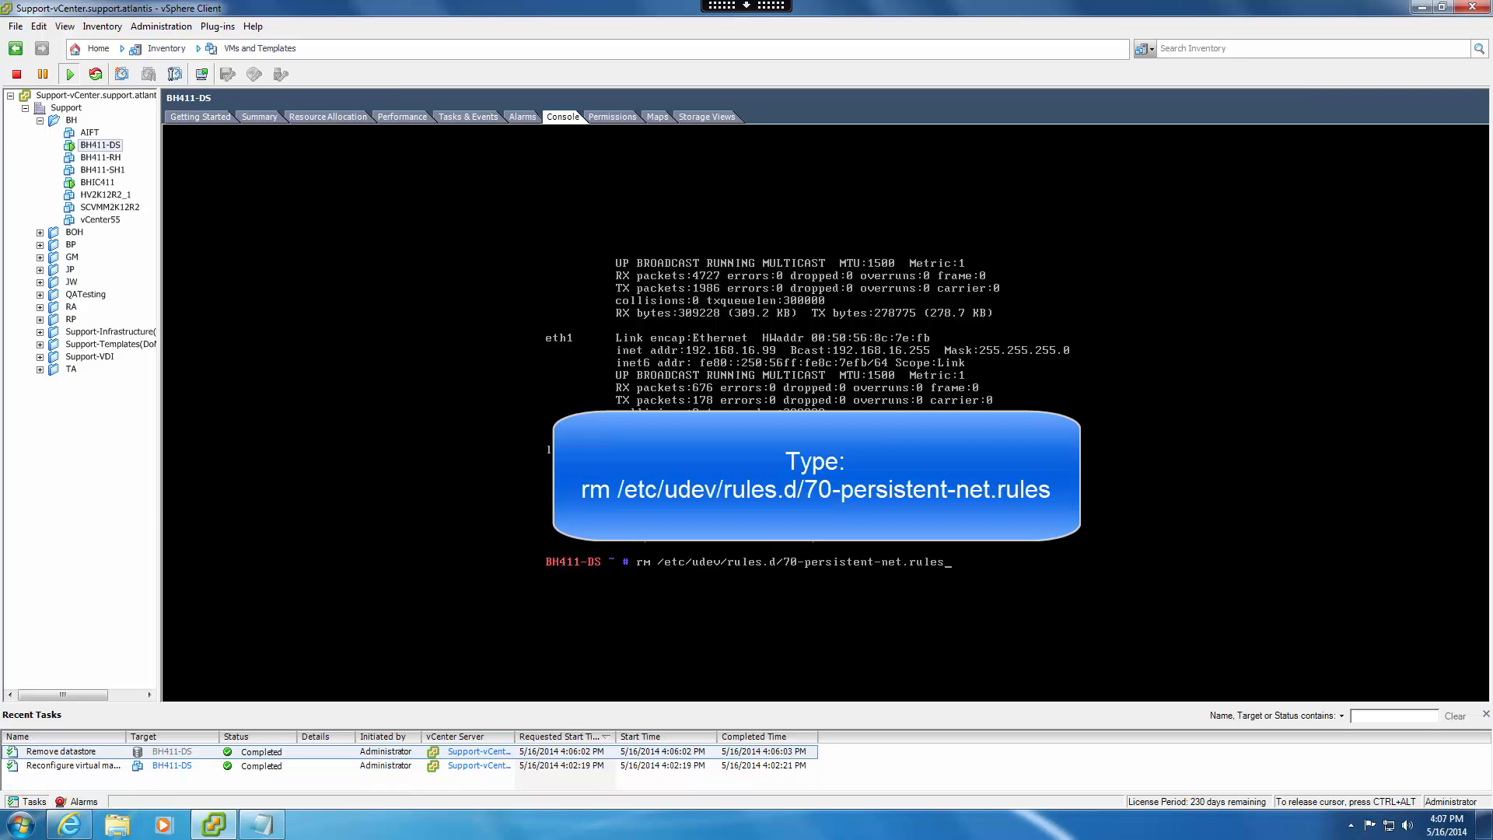
key("Return")
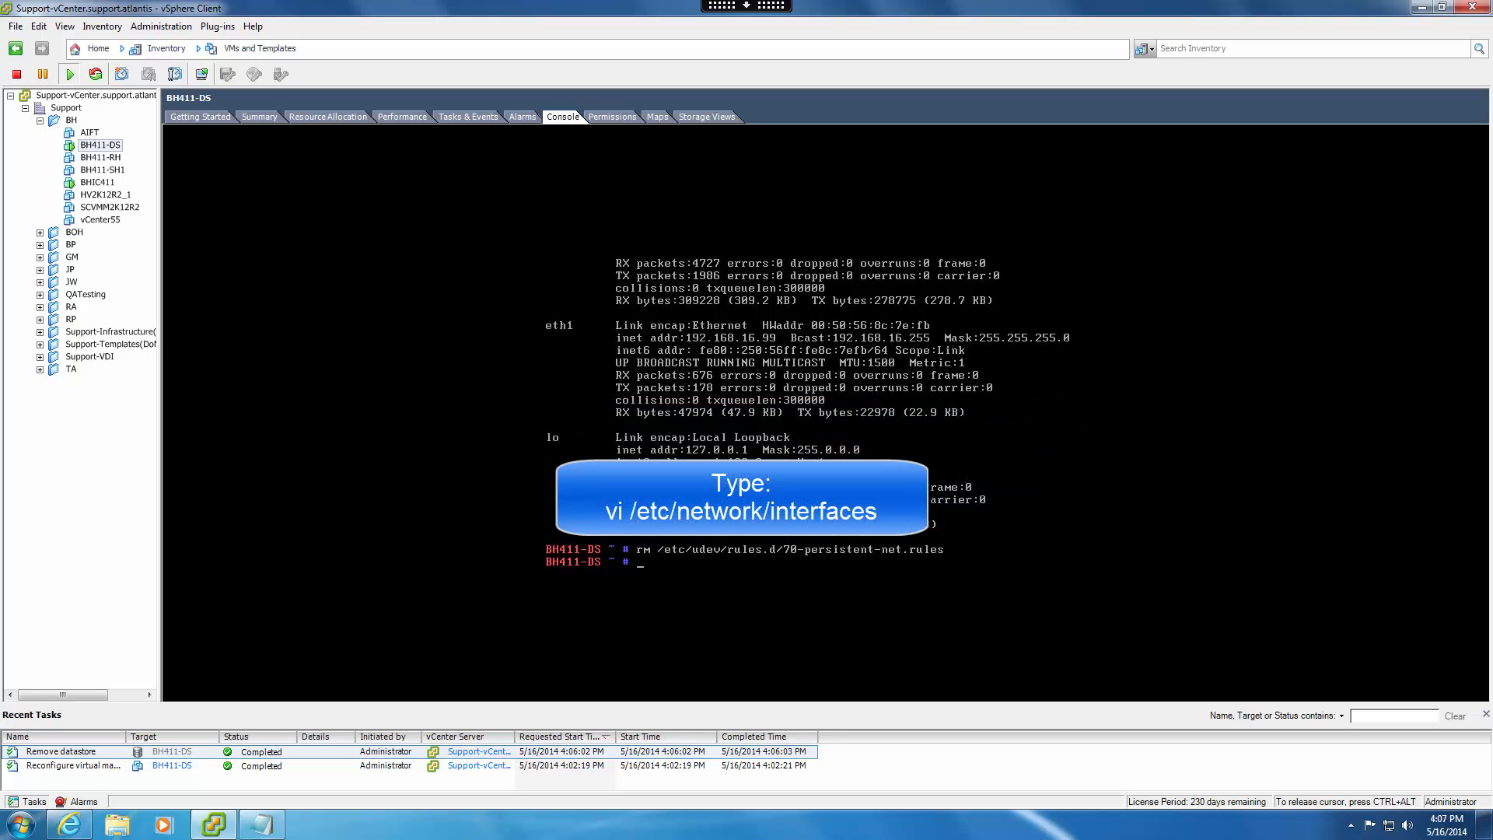
Open /etc/network/interfaces in vi from the BH411-DS console.
type("vi /etc/network/inter")
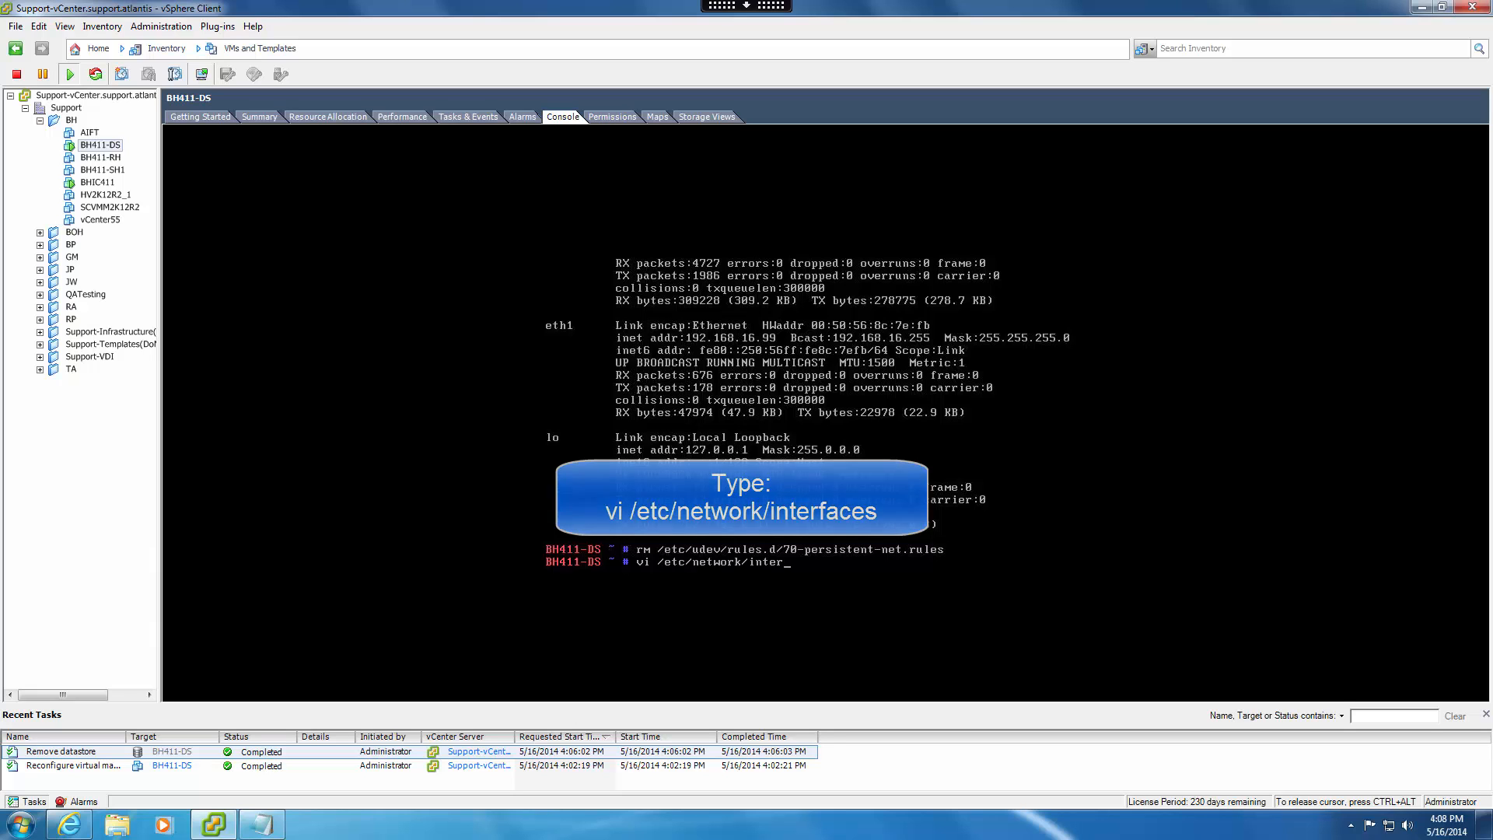
type("faces")
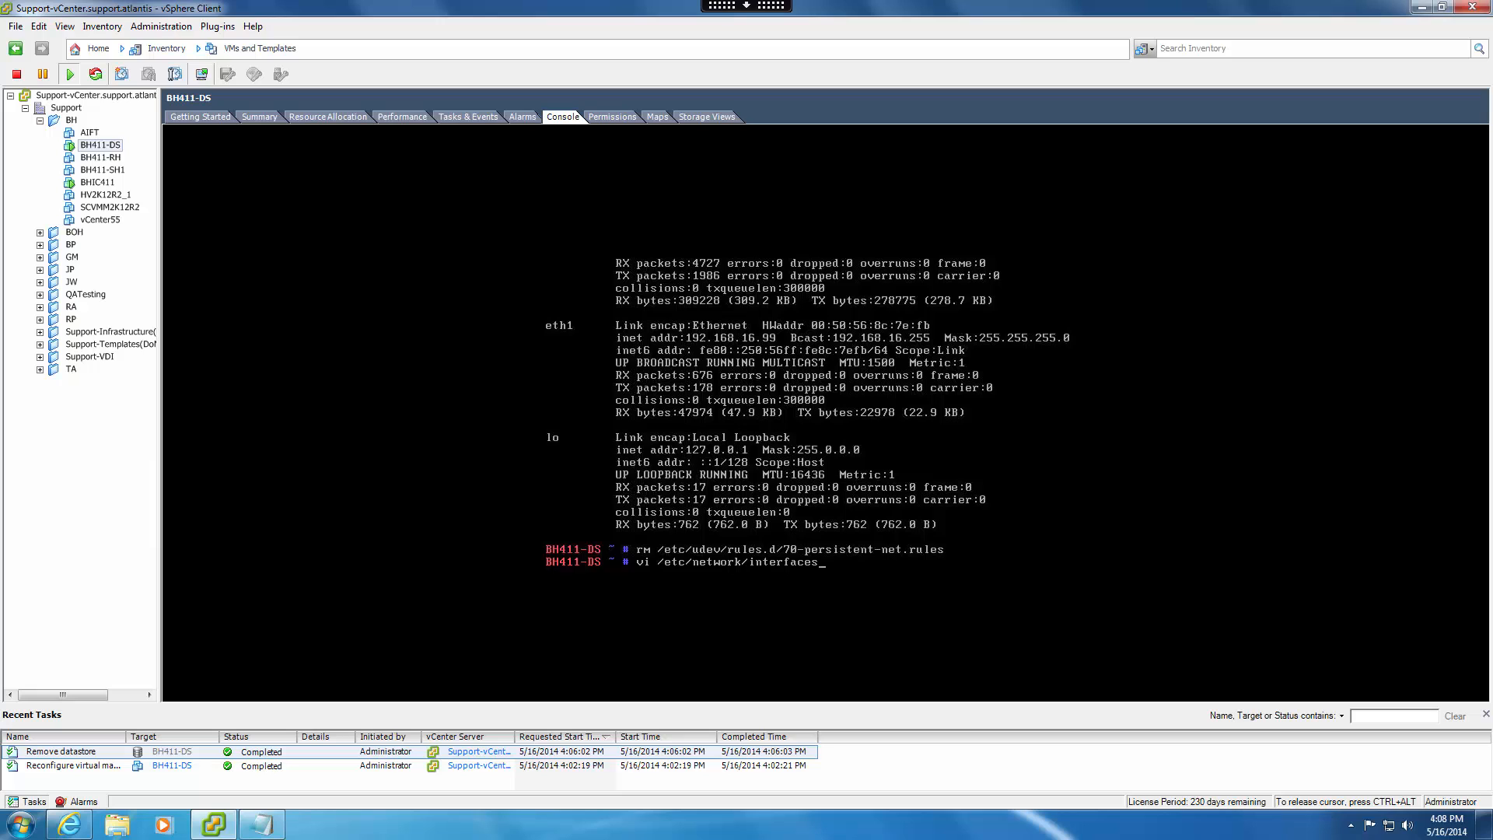
key("Return")
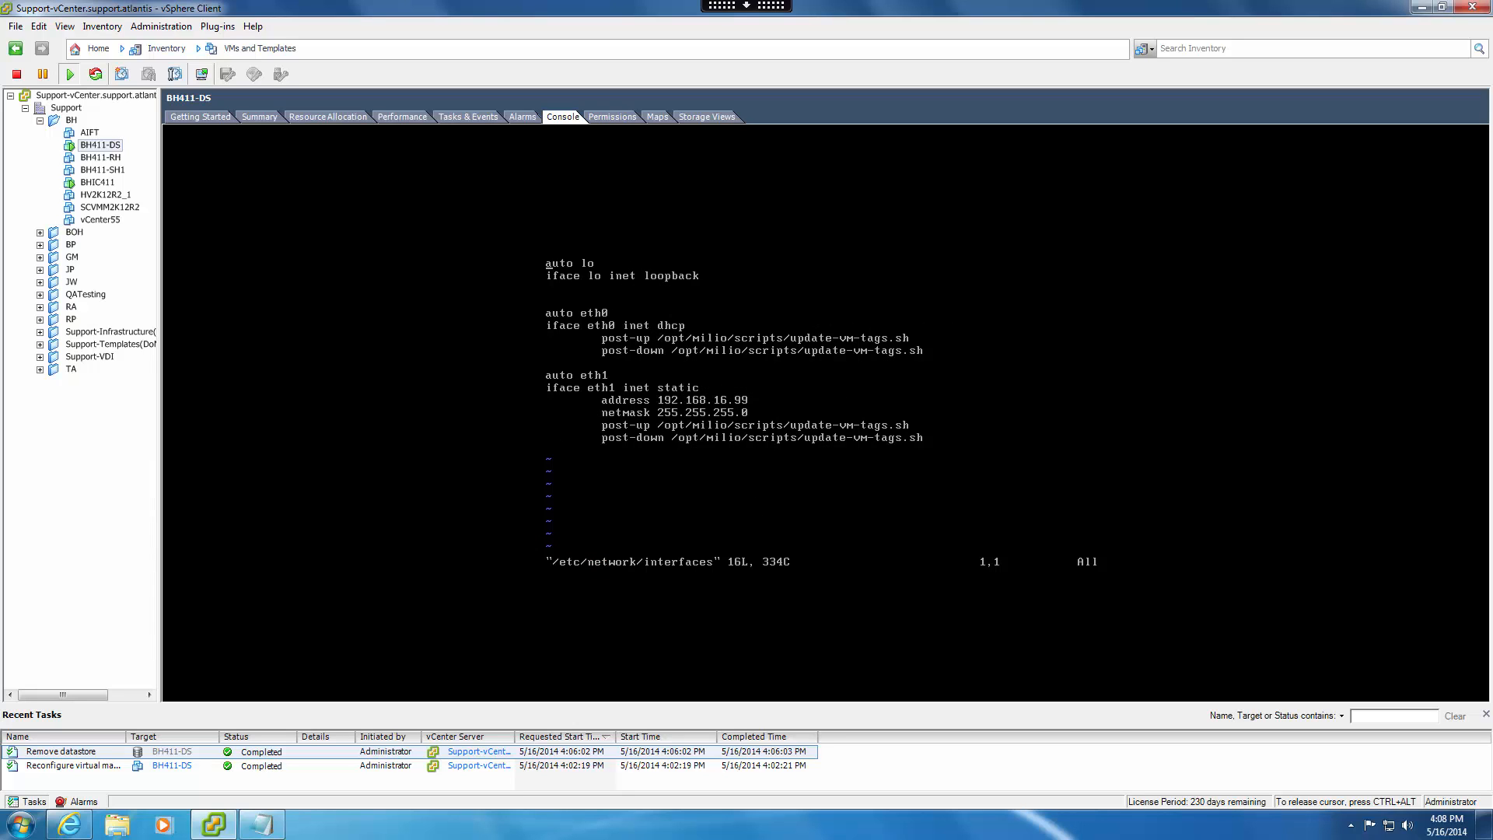
Delete the address and netmask values of the static eth1 interface, and save and quit the file with :wq!
key("Down")
key("Down")
key("Down")
key("Down")
key("Down")
key("Down")
key("Down")
key("Down")
key("Down")
key("Down")
key("Down")
key("w")
key("w")
key("x")
key("x")
key("x")
key("x")
key("x")
key("x")
key("x")
key("x")
key("x")
key("x")
key("x")
key("x")
key("x")
key("Down")
key("x")
key("x")
key("x")
key("x")
key("x")
key("x")
key("x")
key("x")
key("x")
key("x")
key("x")
key("x")
key("x")
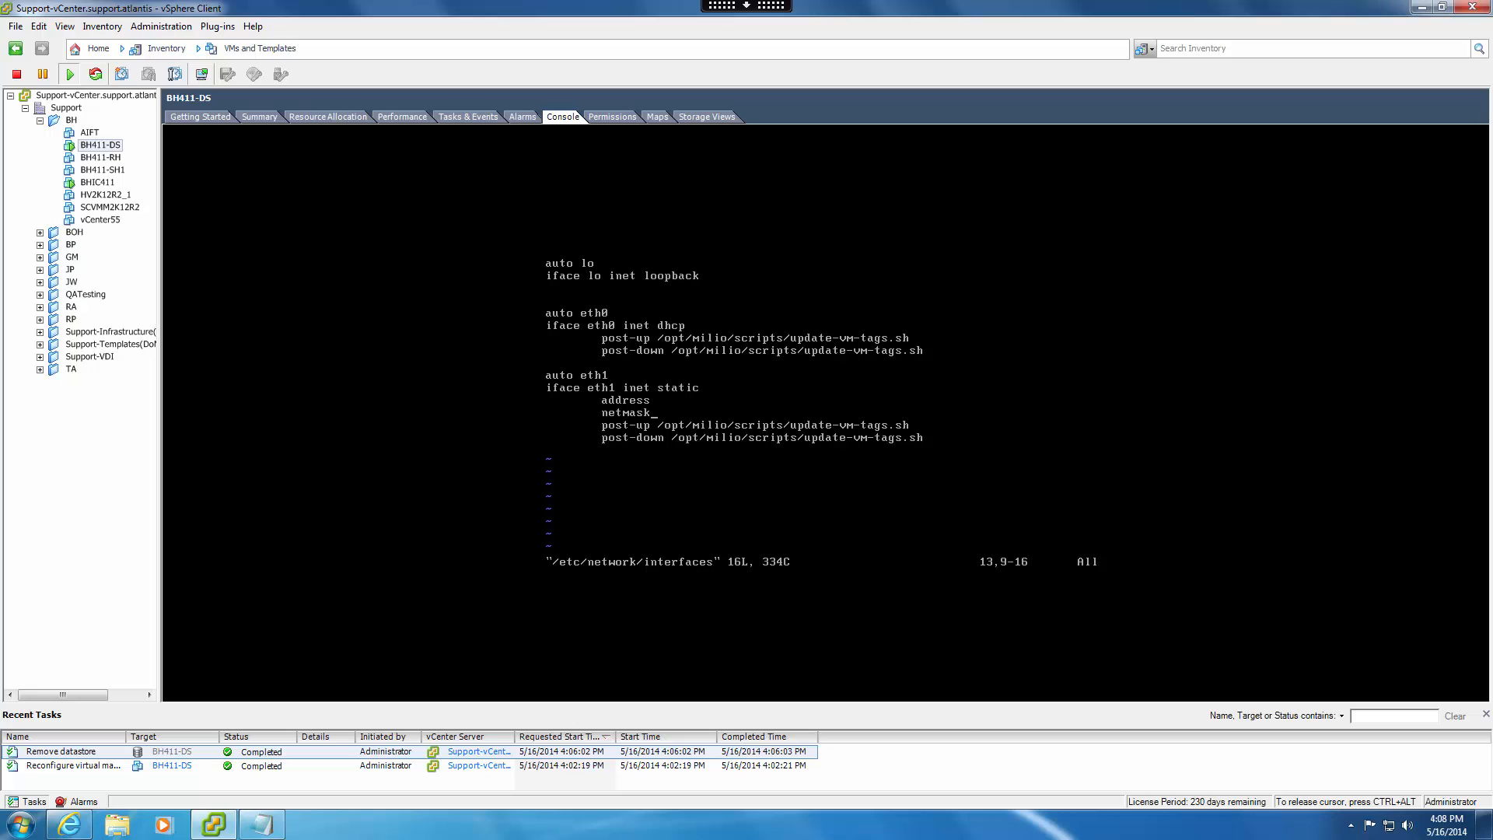
type(":wq")
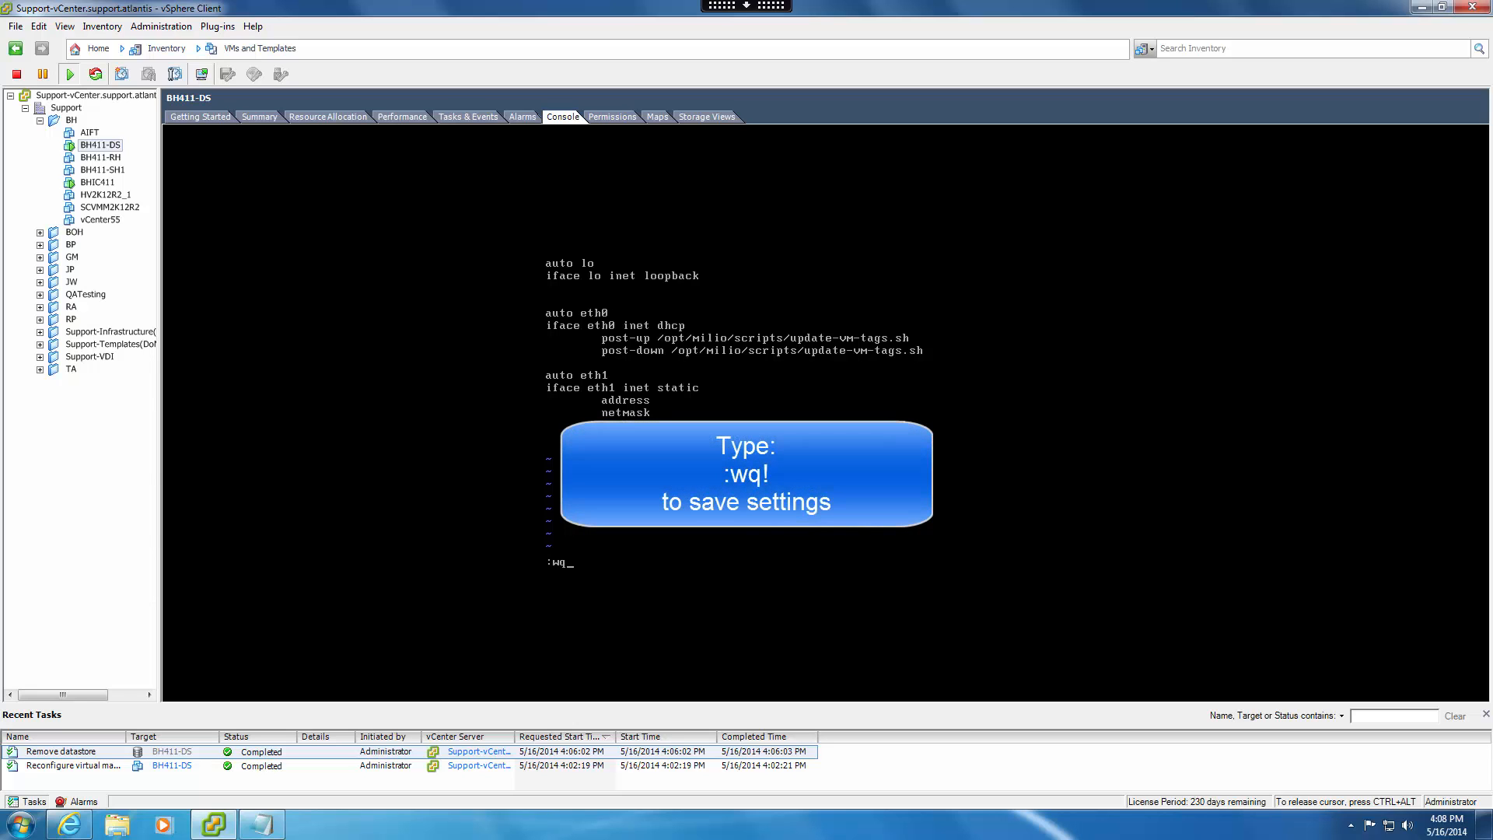
type("!")
key("Return")
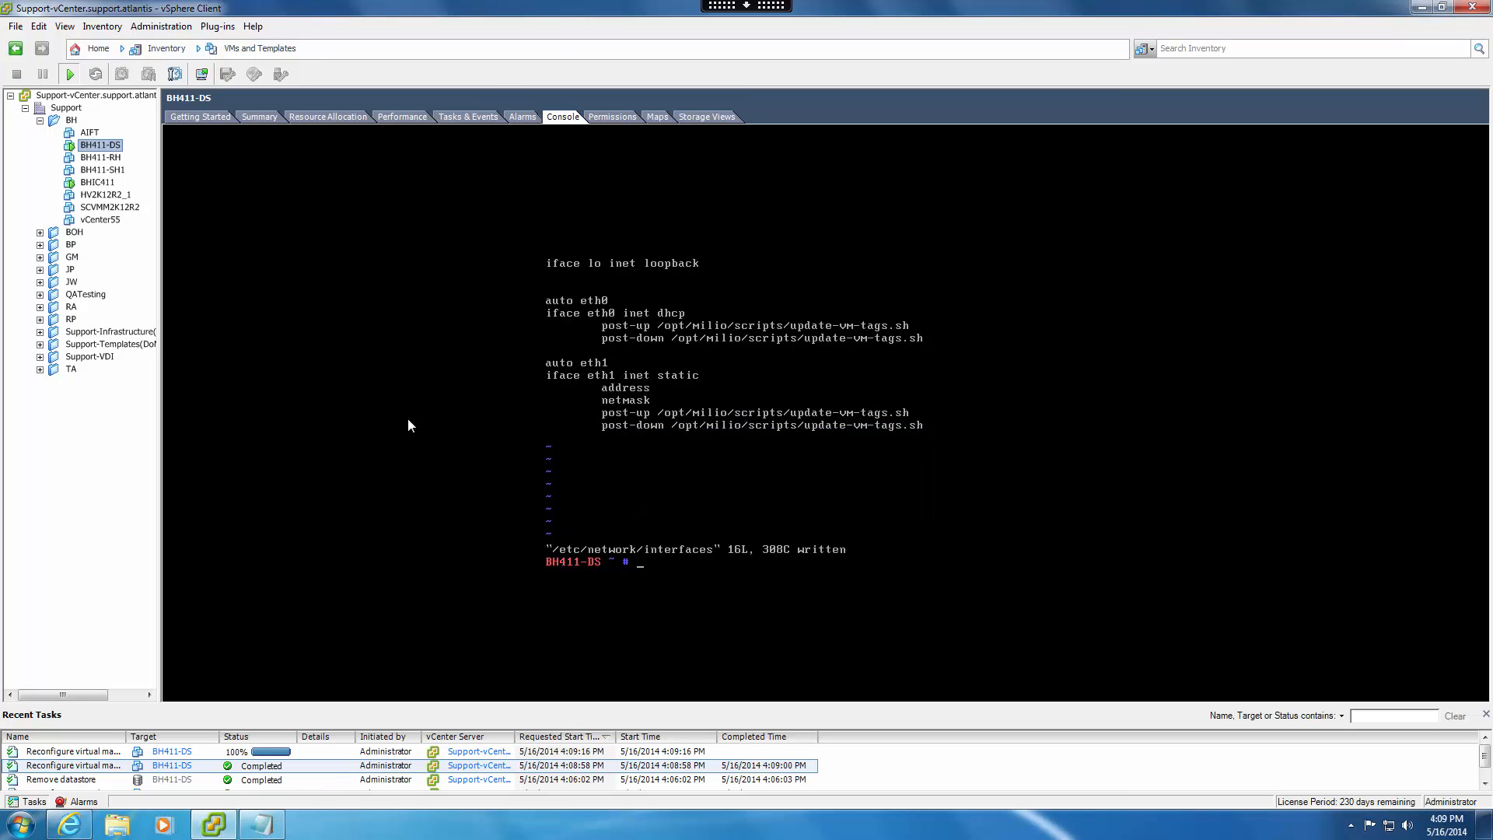
Shut down the guest operating system of the virtual machine BH411-DS and confirm the shutdown.
right_click(111, 146)
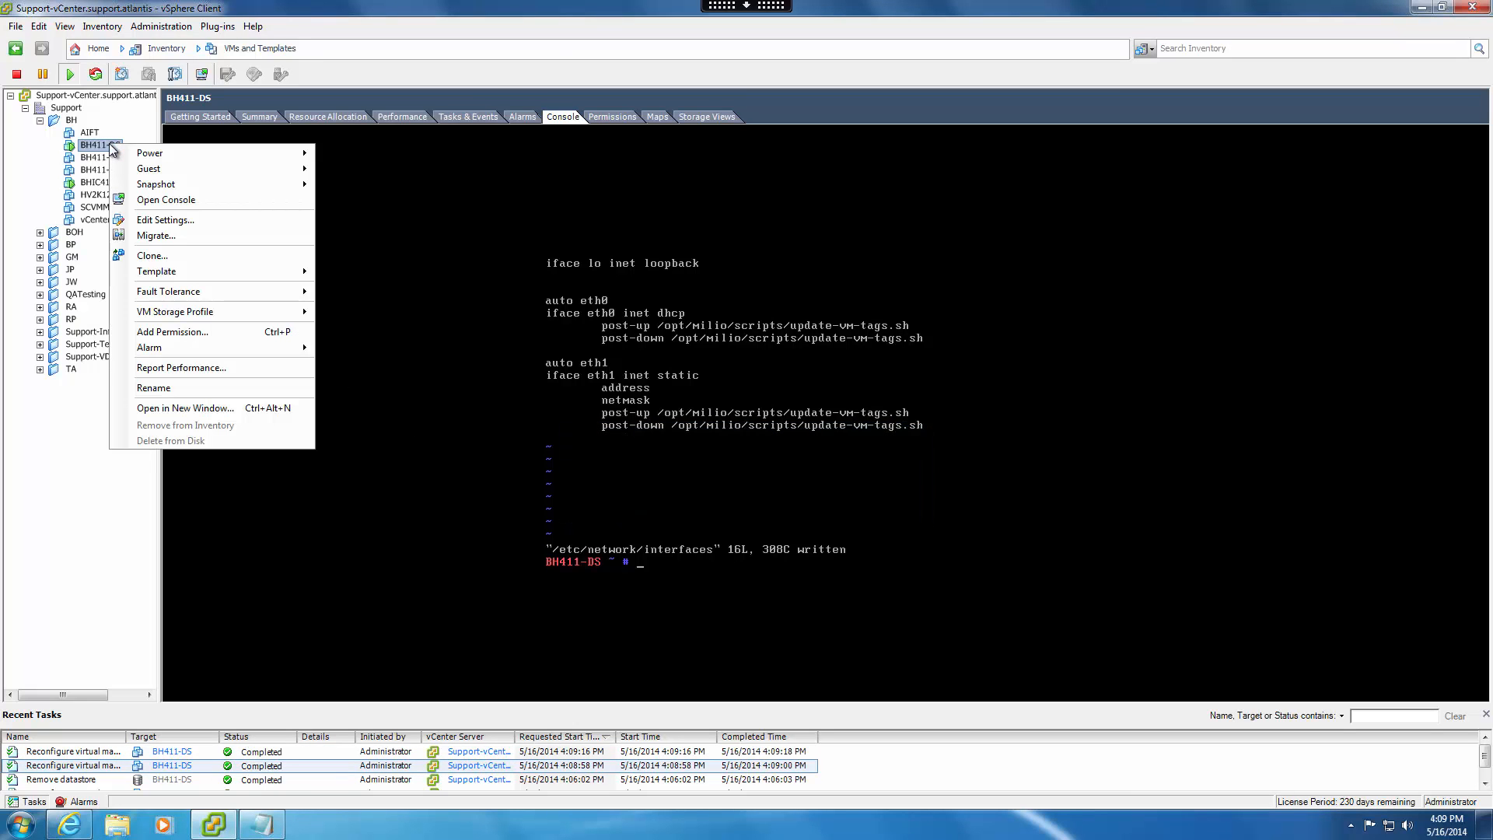
mouse_move(218, 156)
left_click(404, 218)
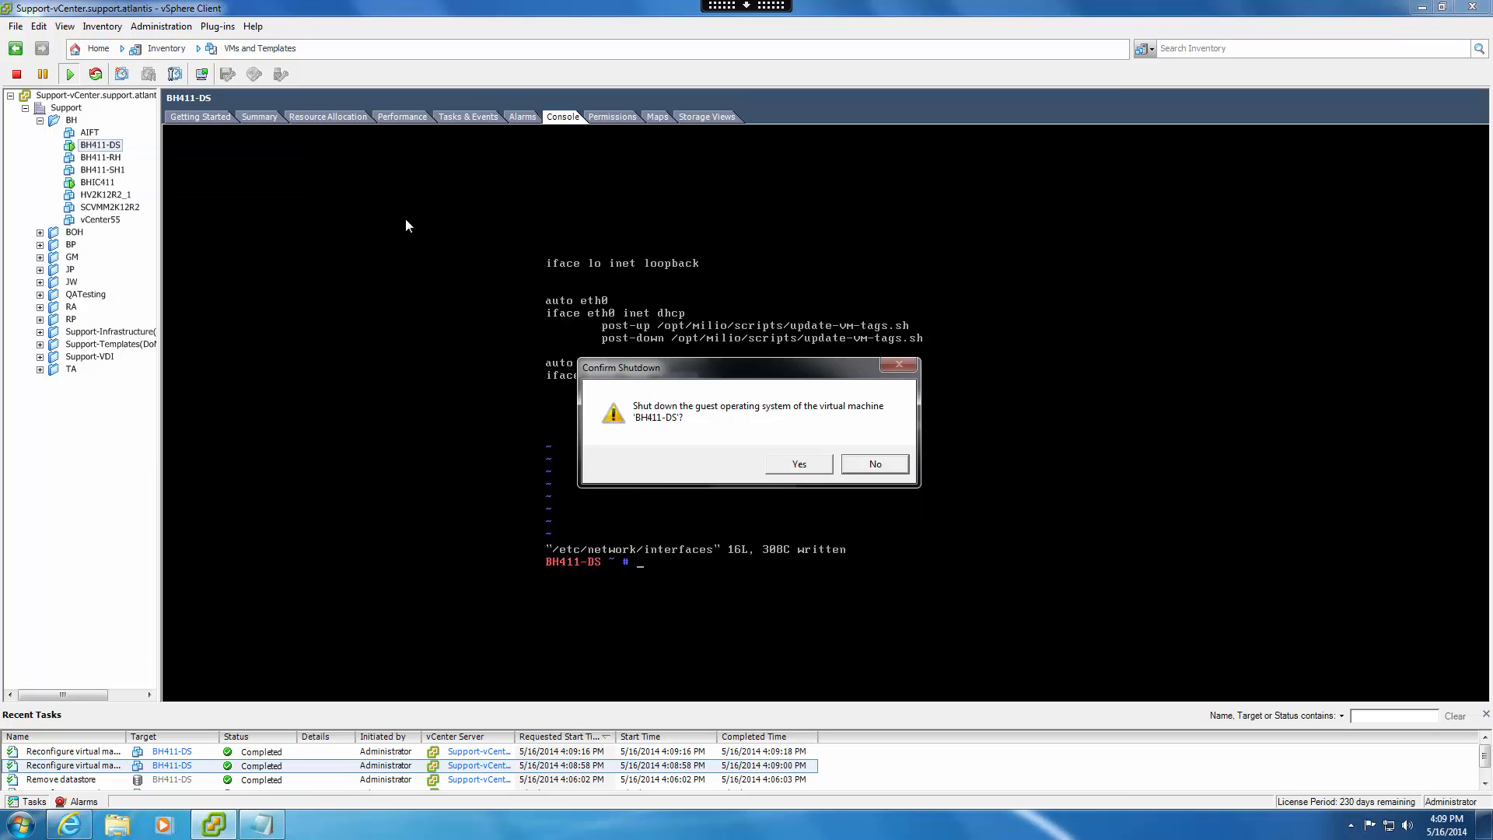
left_click(801, 464)
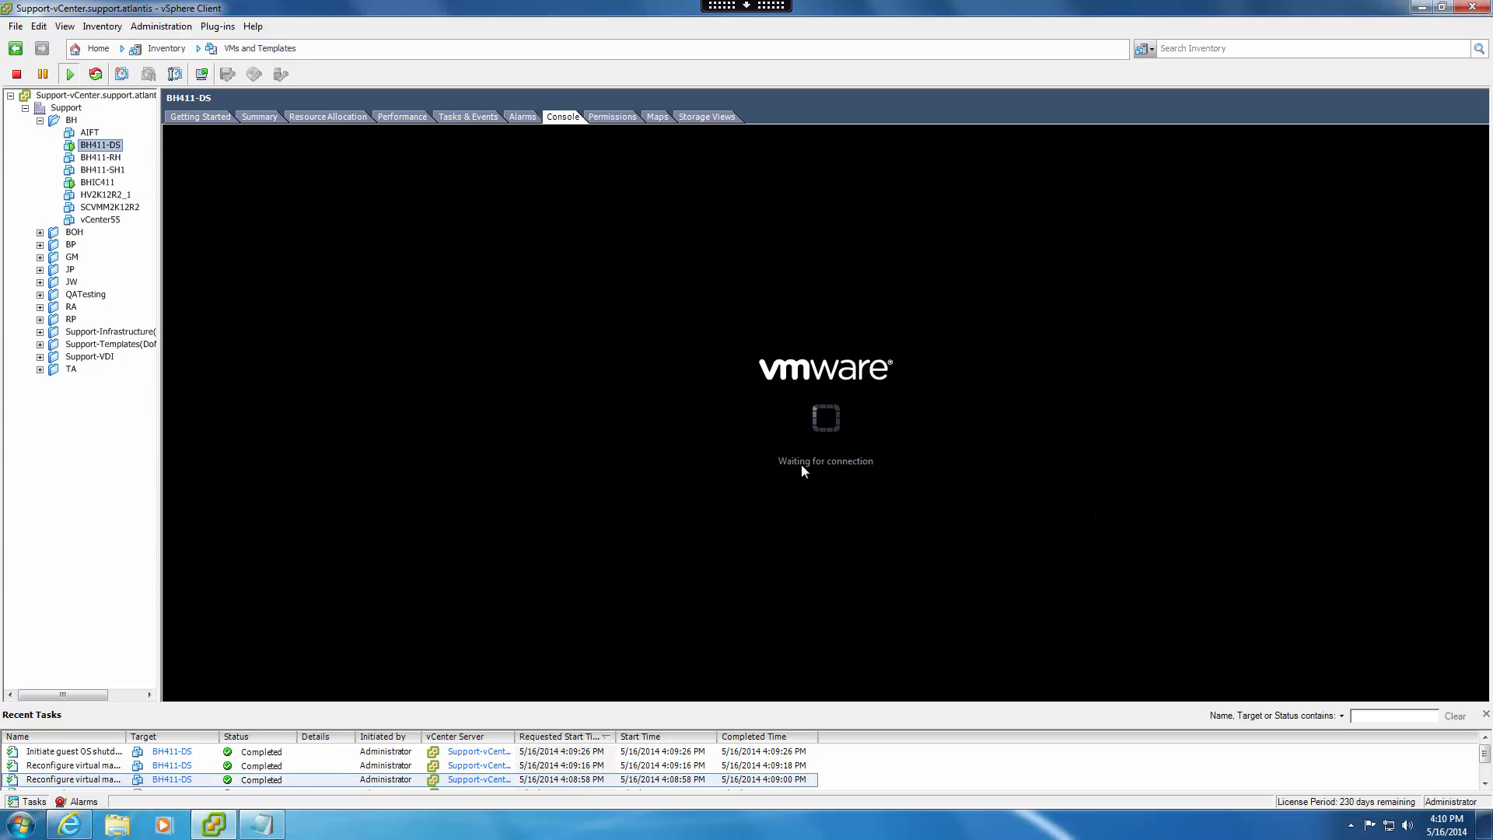
Remove Network adapter 1 and Network adapter 2 from BH411-DS's virtual hardware and apply the change.
right_click(105, 144)
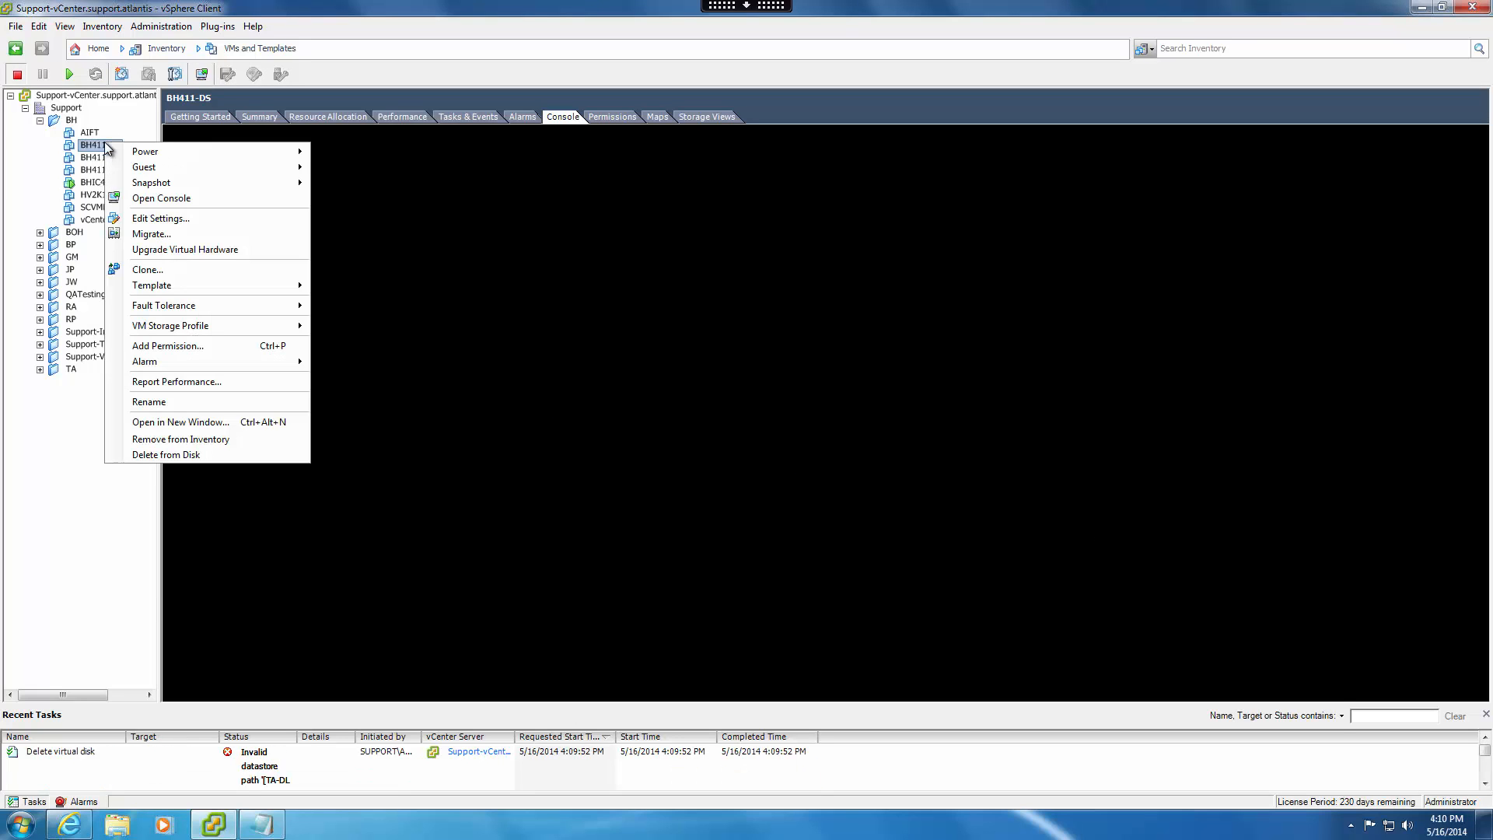
left_click(156, 223)
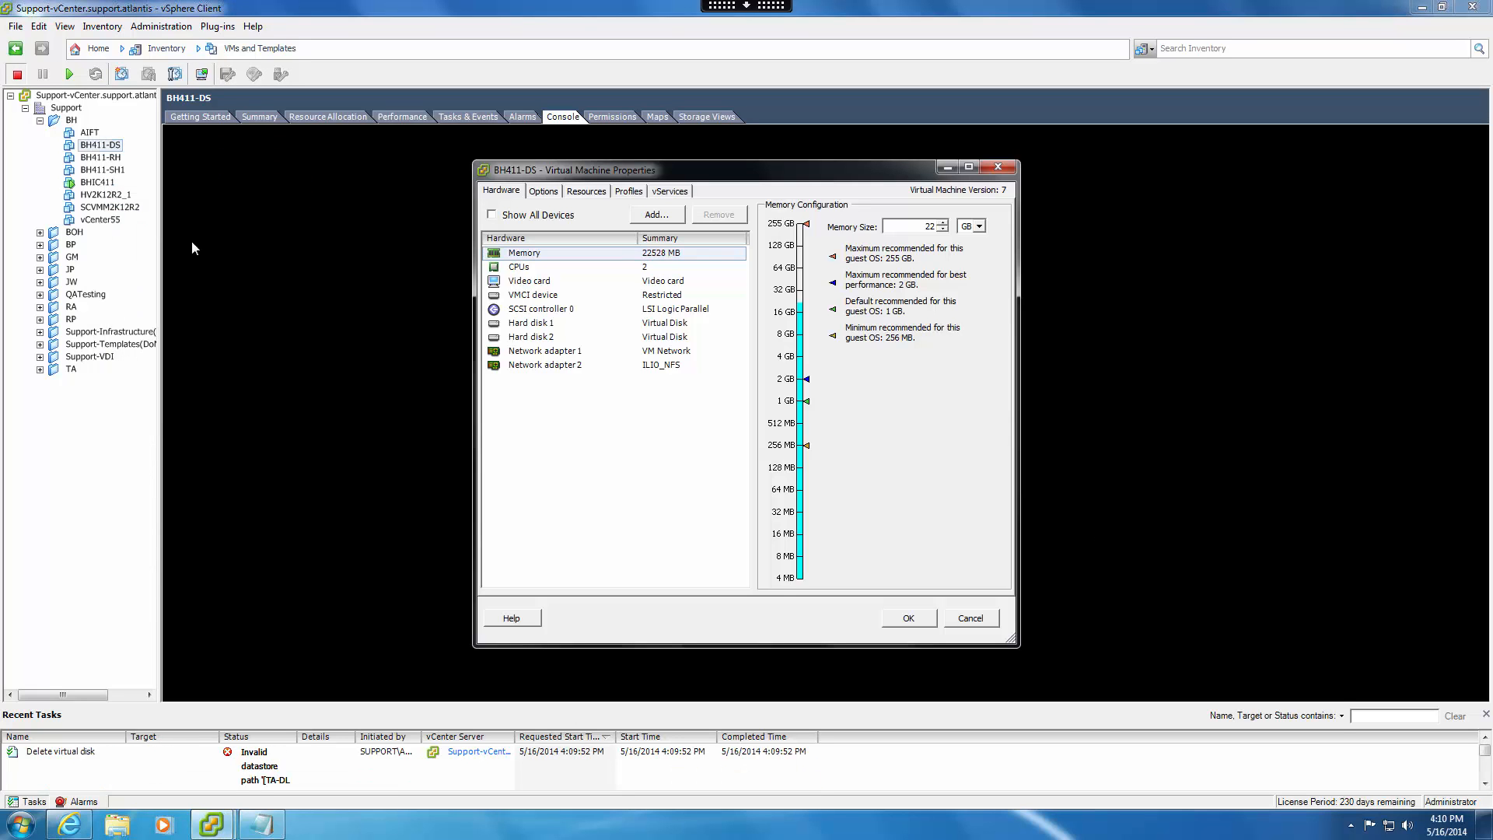
left_click(644, 354)
left_click(722, 216)
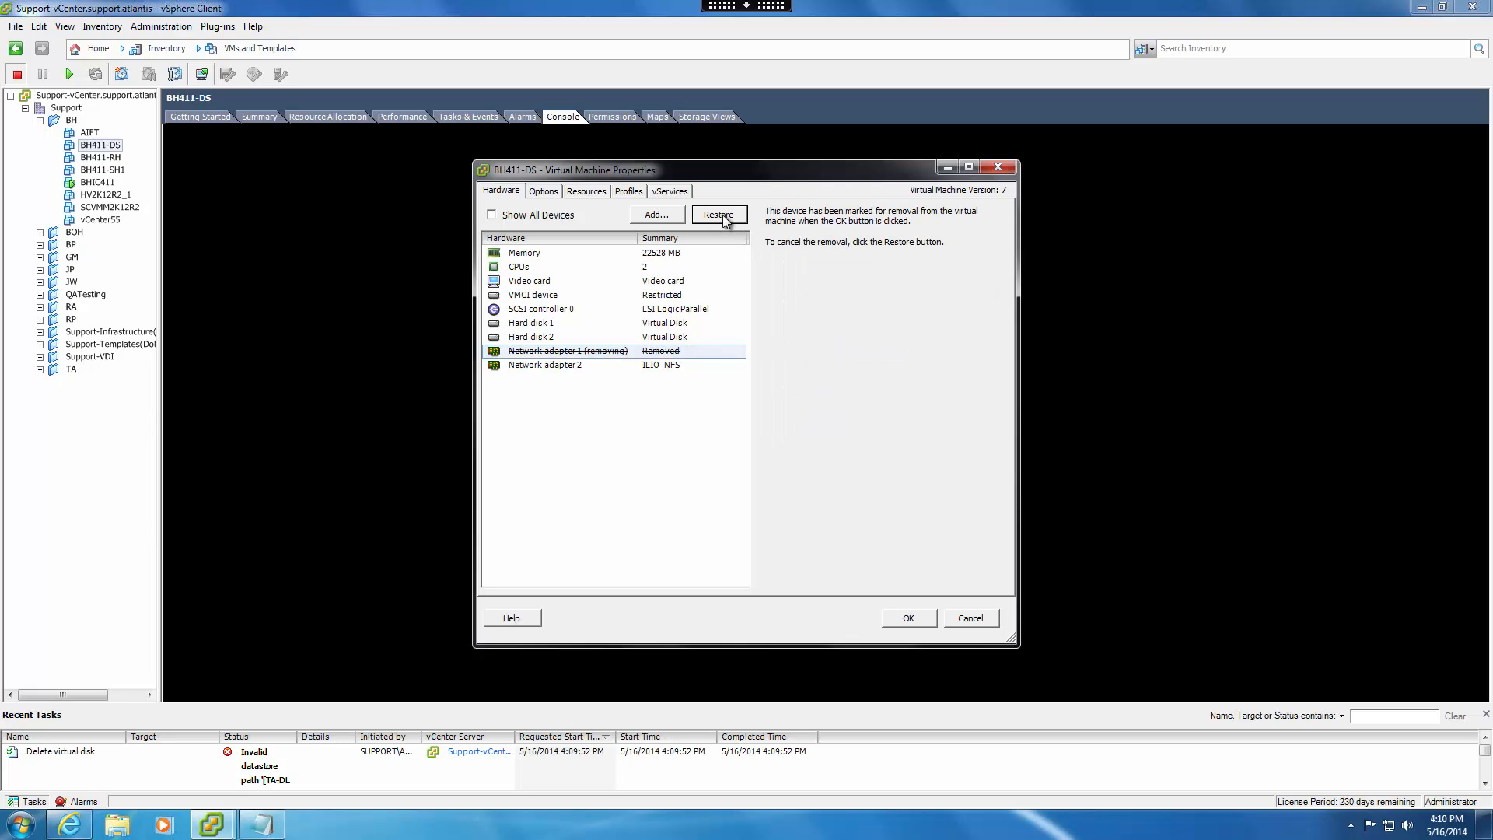
left_click(670, 364)
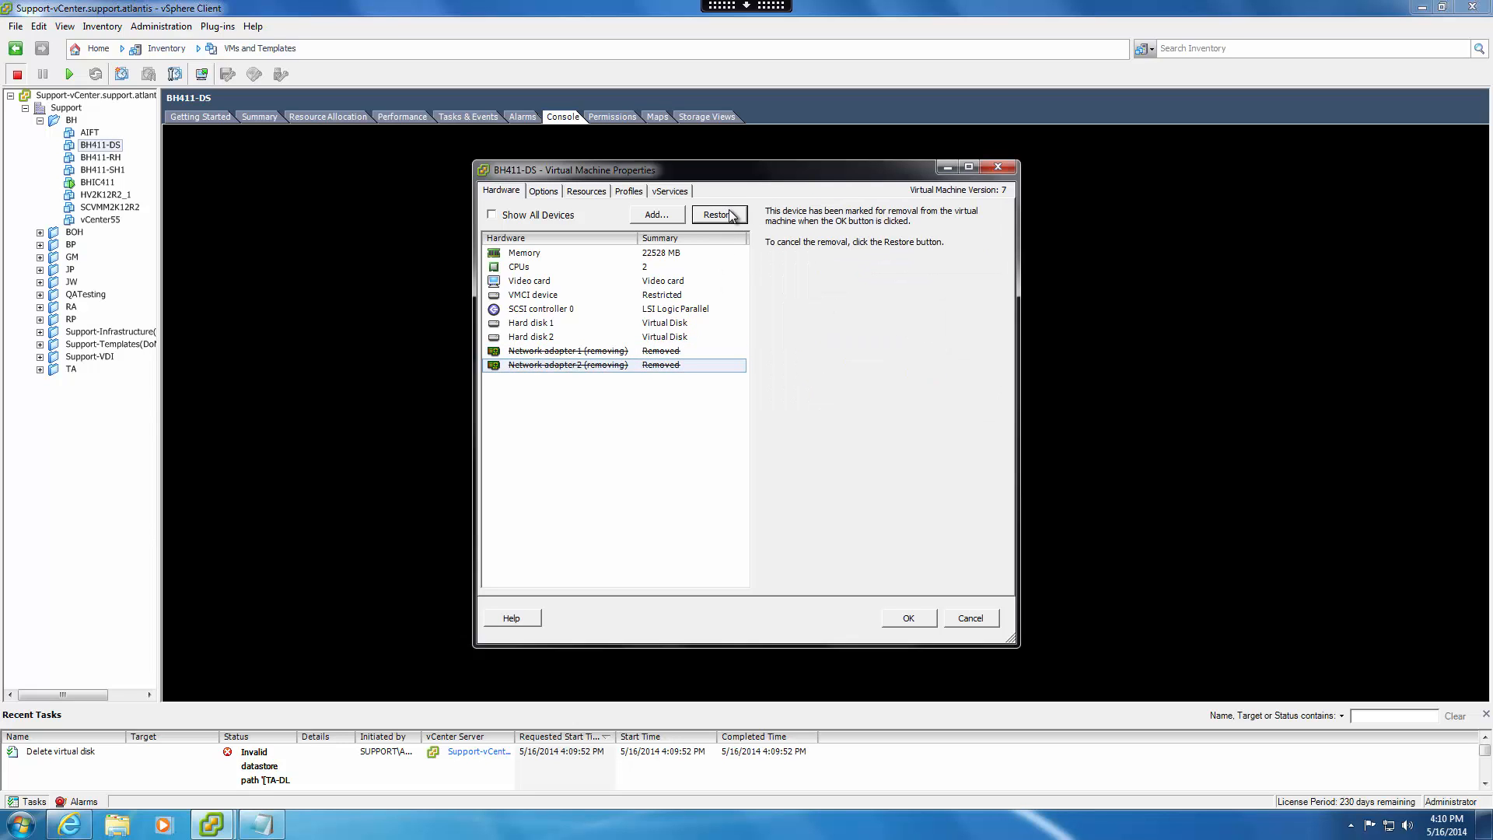
left_click(916, 614)
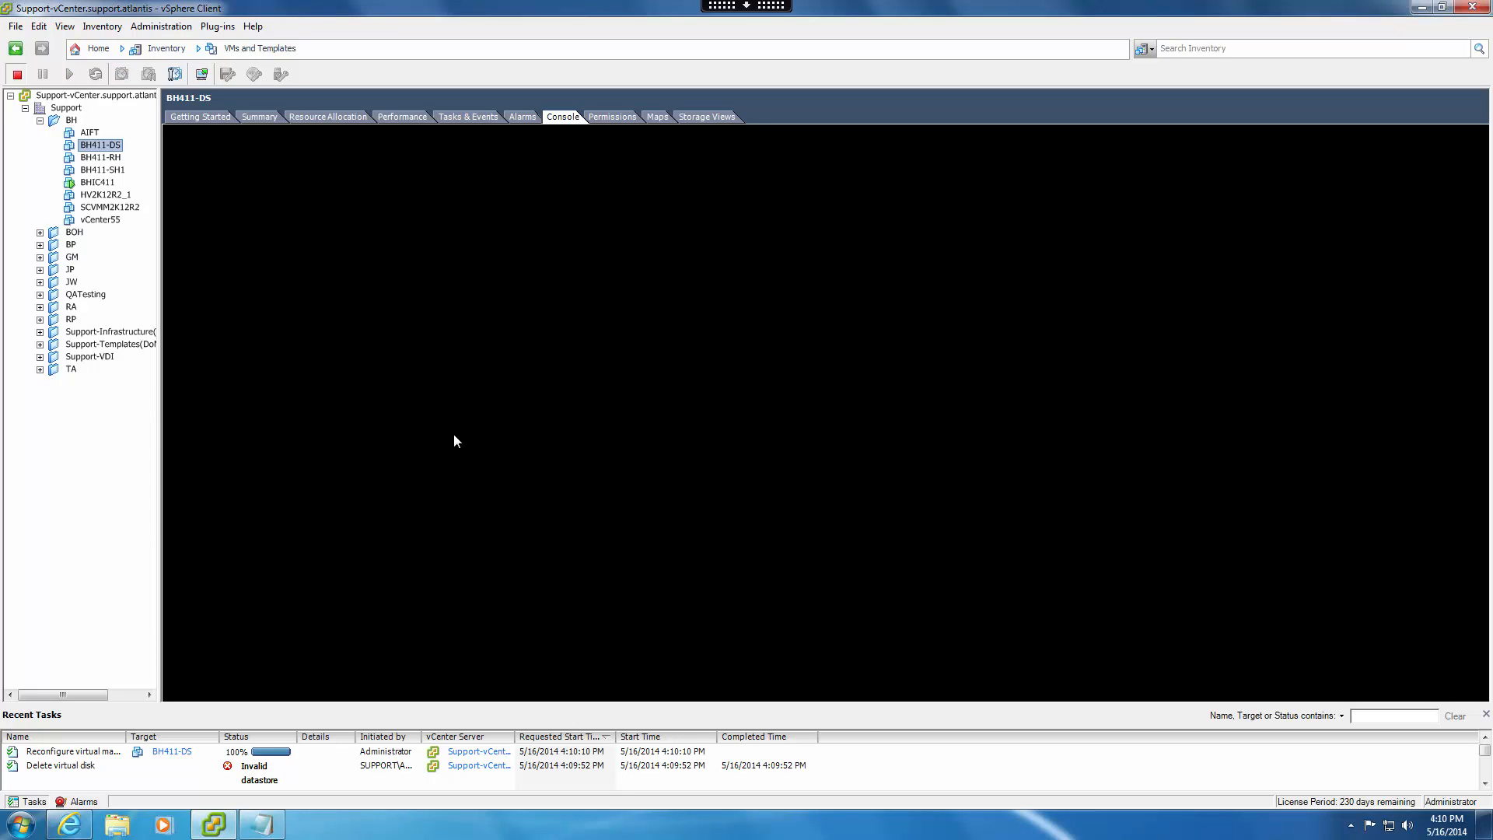
Add an Ethernet adapter of type VMXNET 3 connected to VM Network to BH411-DS's virtual hardware.
right_click(110, 148)
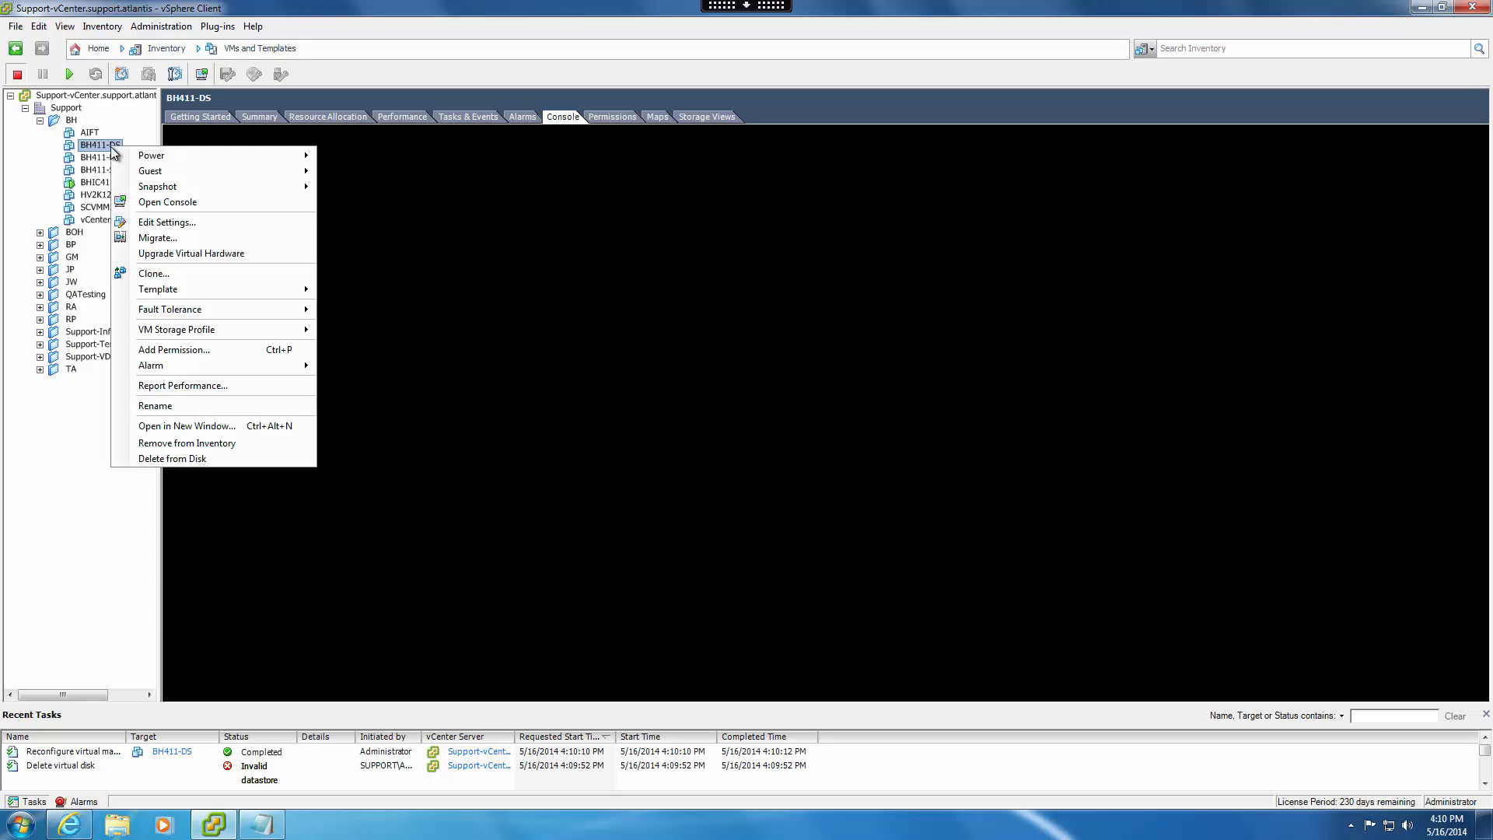
left_click(162, 223)
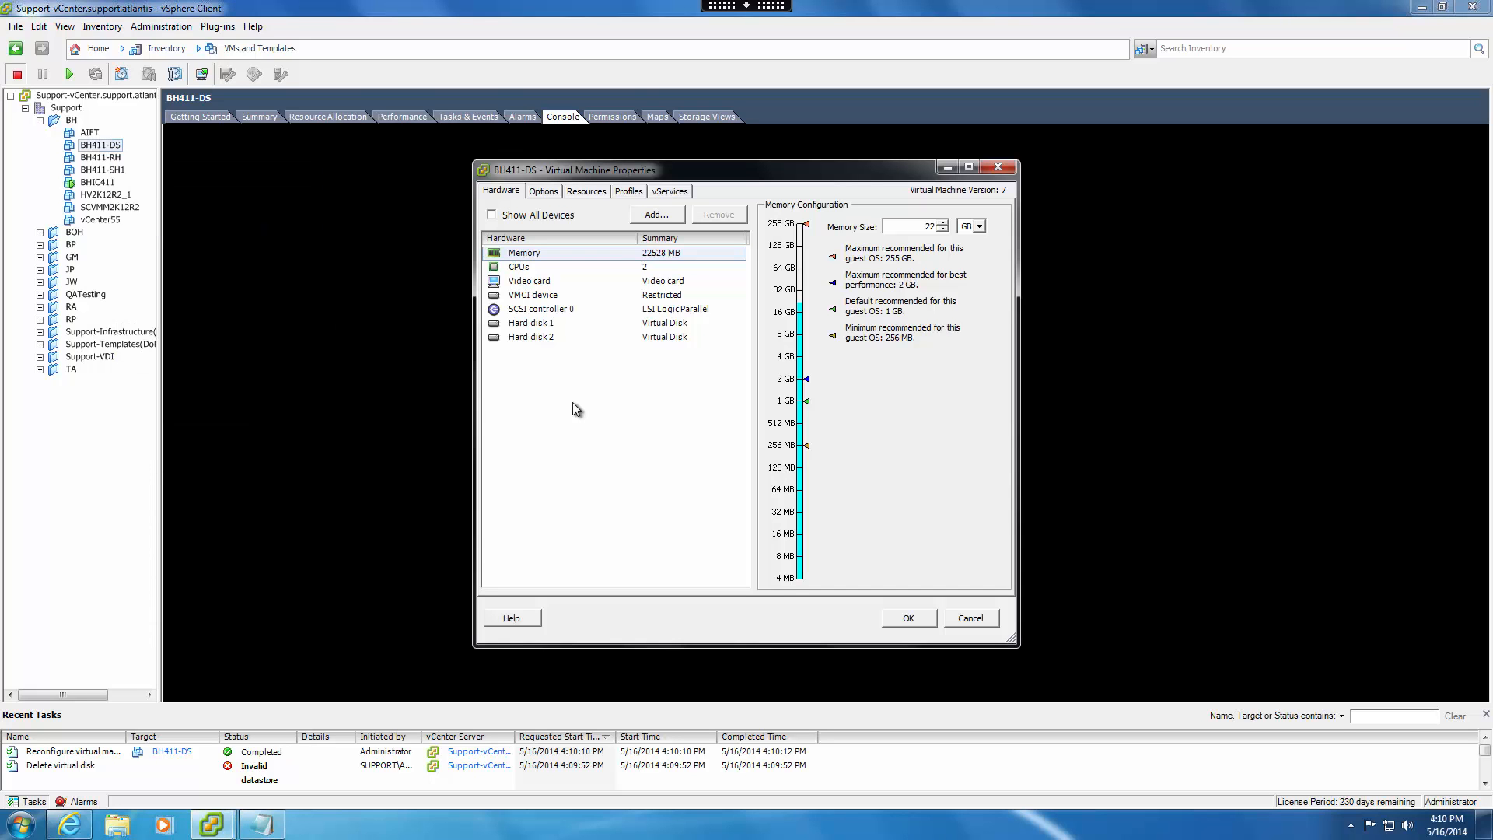
left_click(657, 215)
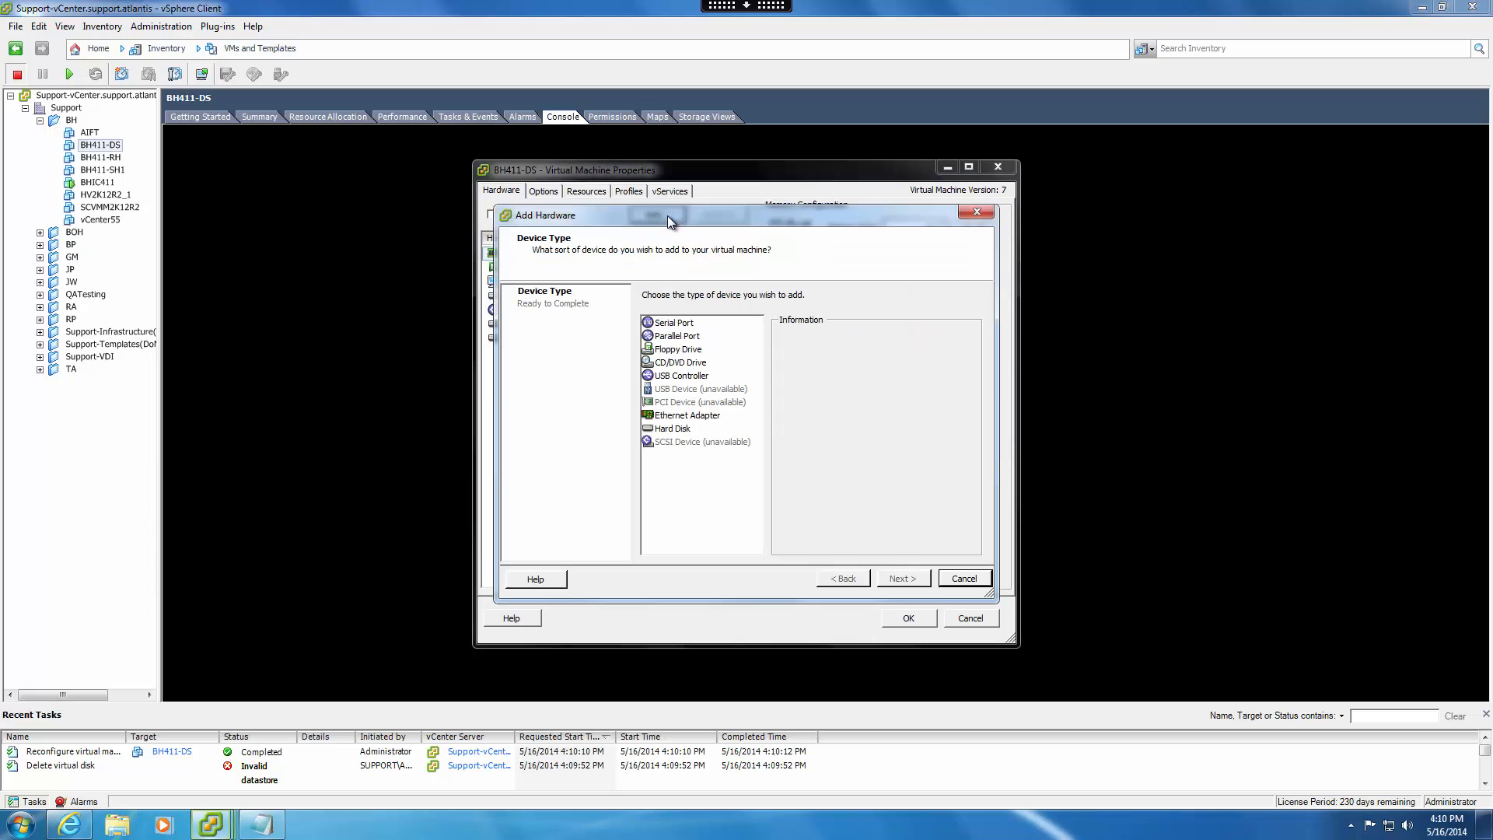
left_click(681, 415)
left_click(900, 587)
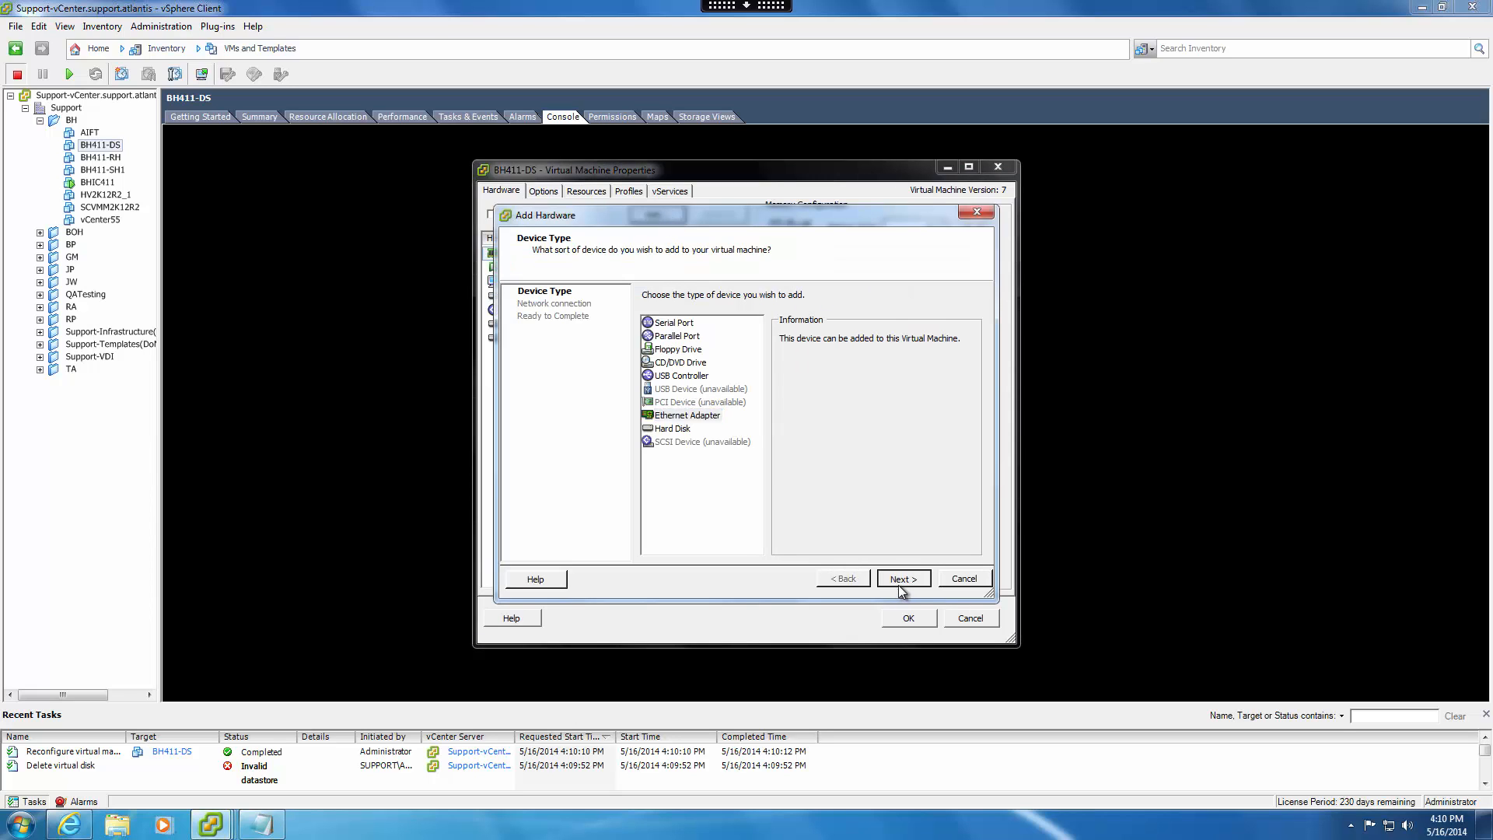
left_click(784, 304)
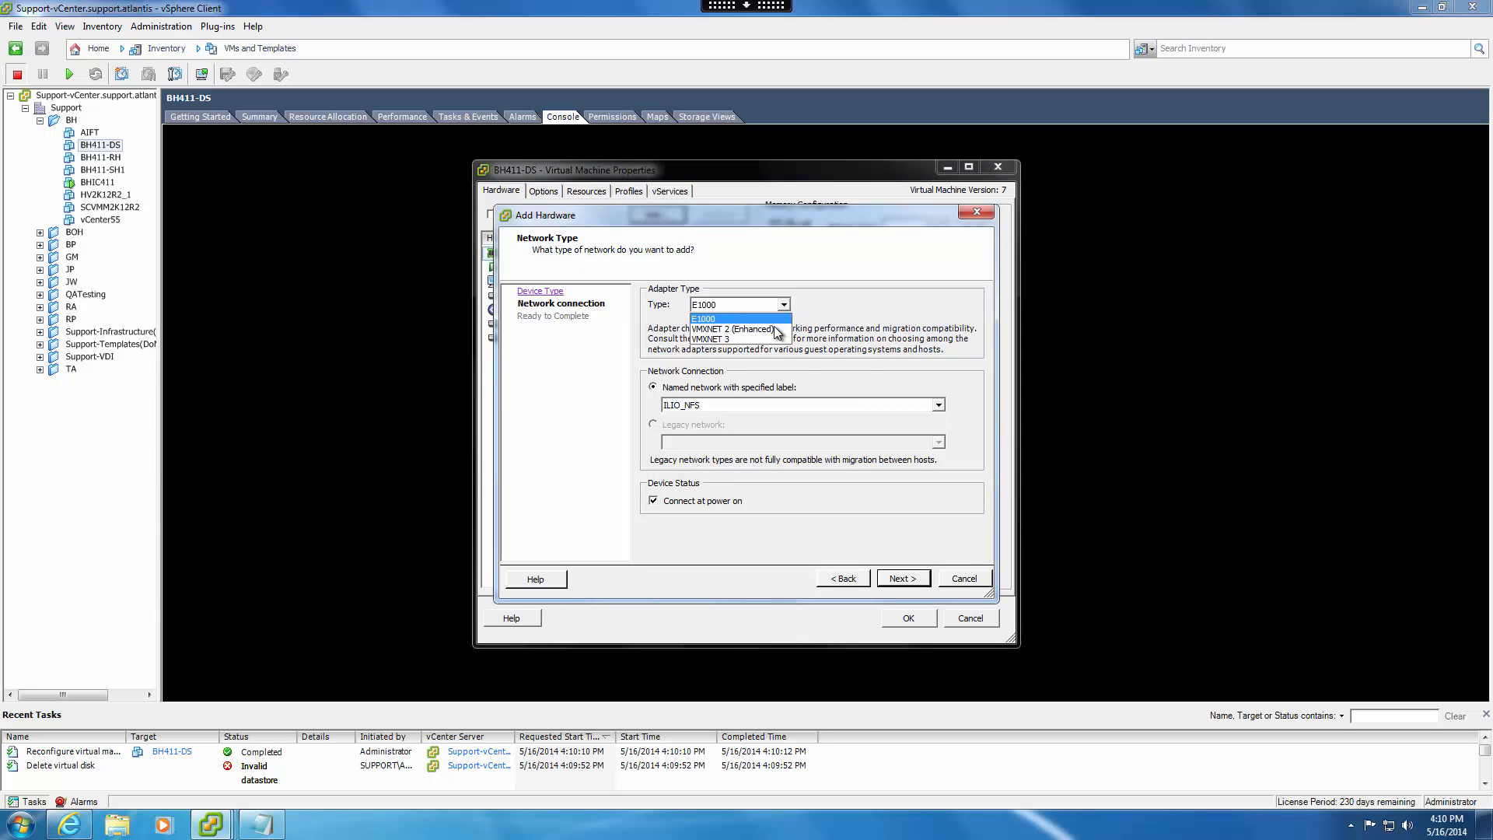
left_click(774, 340)
left_click(772, 399)
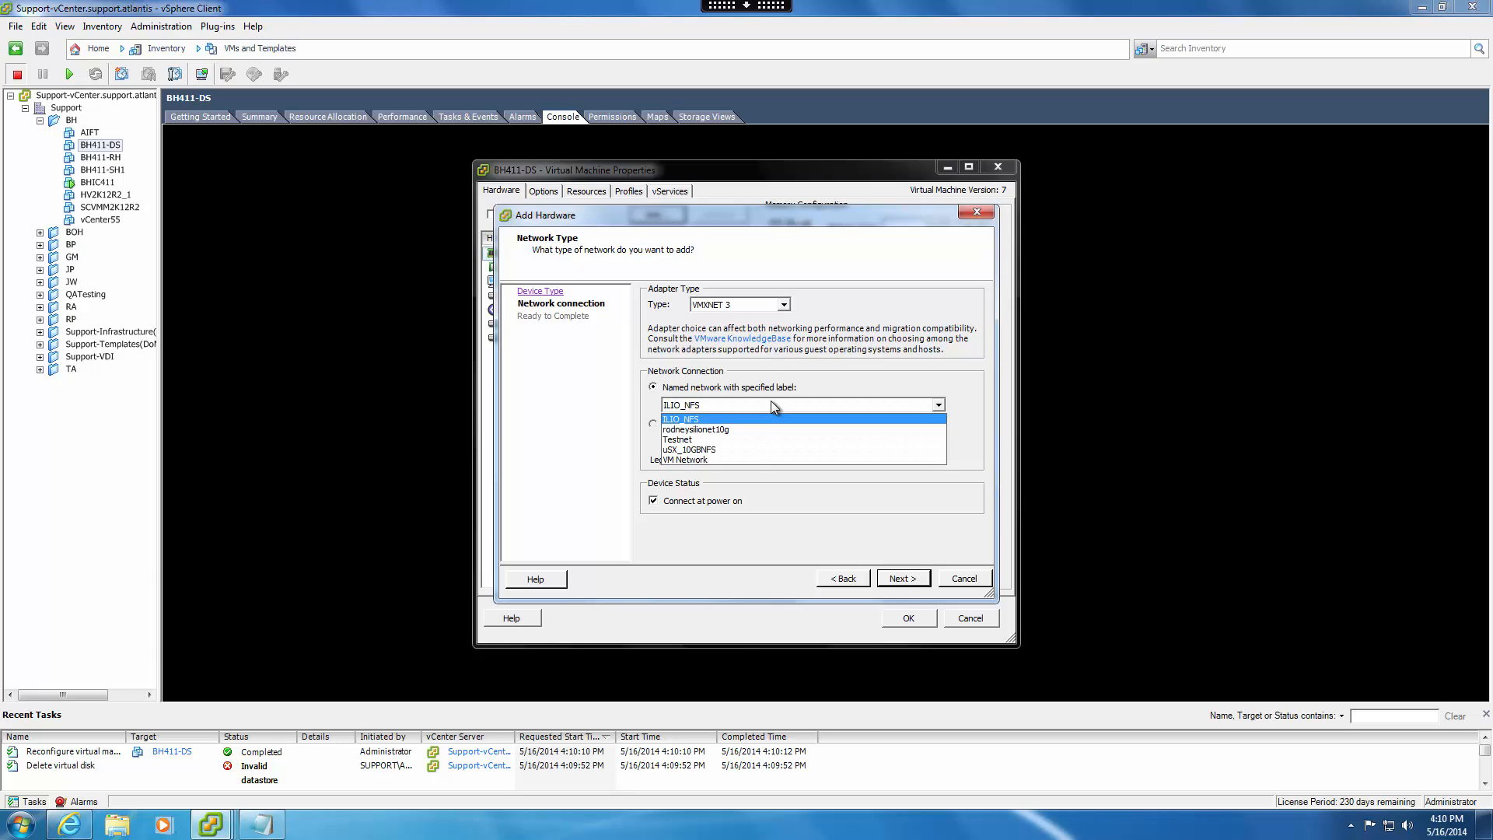
left_click(743, 455)
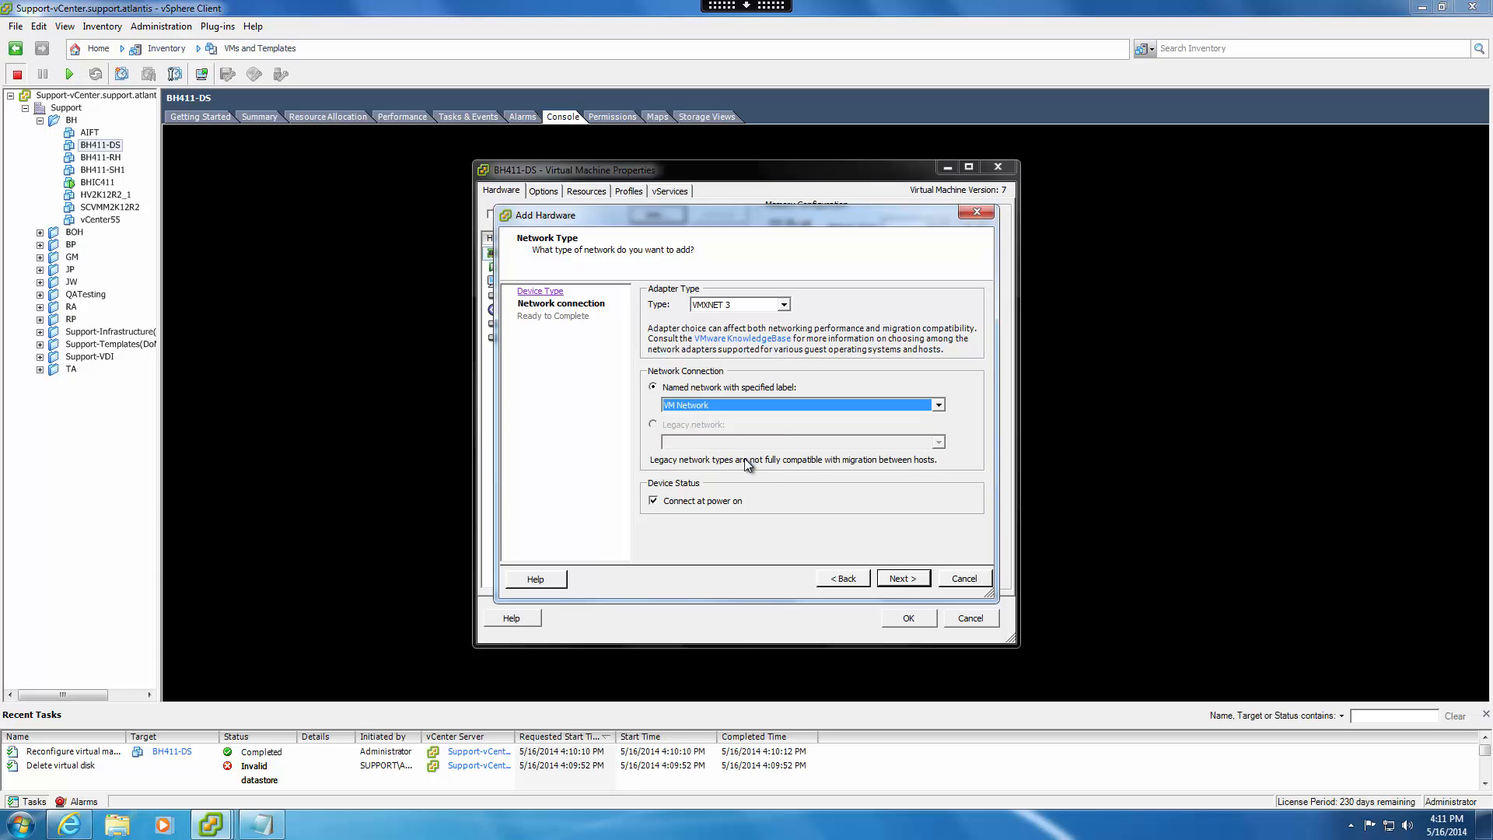
left_click(903, 579)
left_click(903, 579)
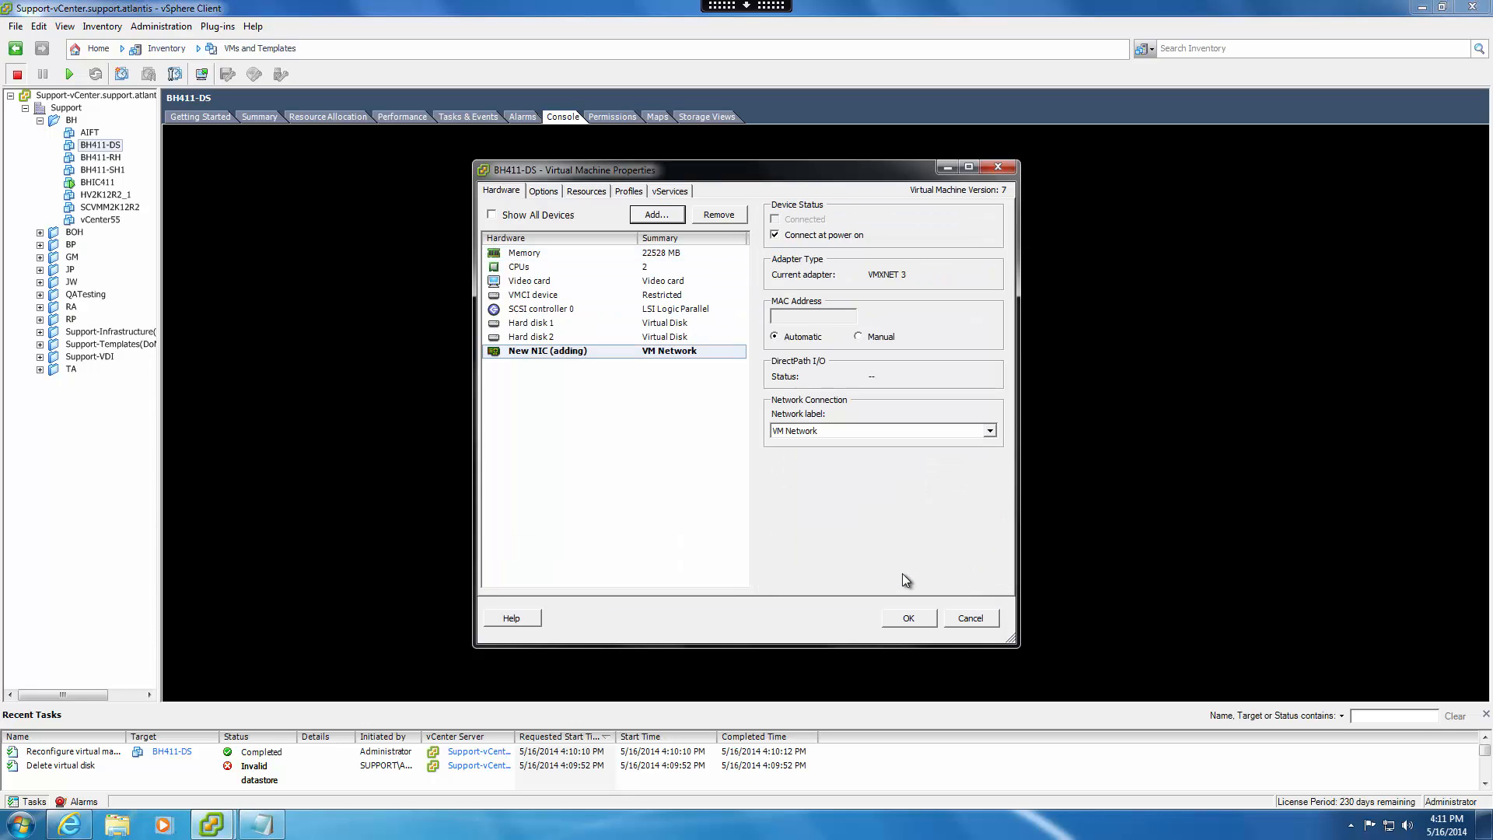
Add a second VMXNET 3 Ethernet adapter connected to ILIO_NFS and apply the BH411-DS hardware changes.
left_click(660, 220)
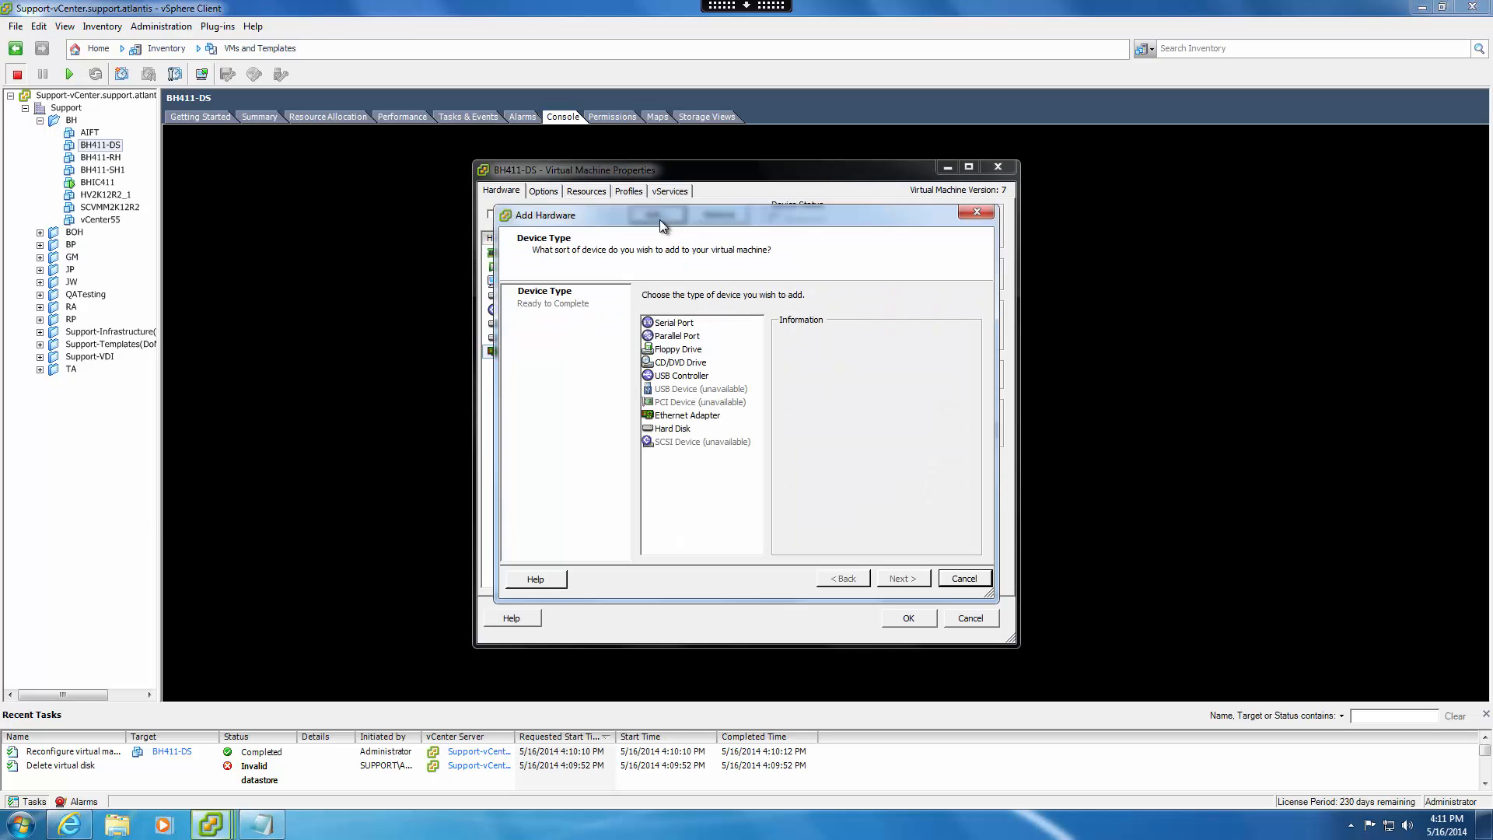
left_click(687, 415)
left_click(914, 580)
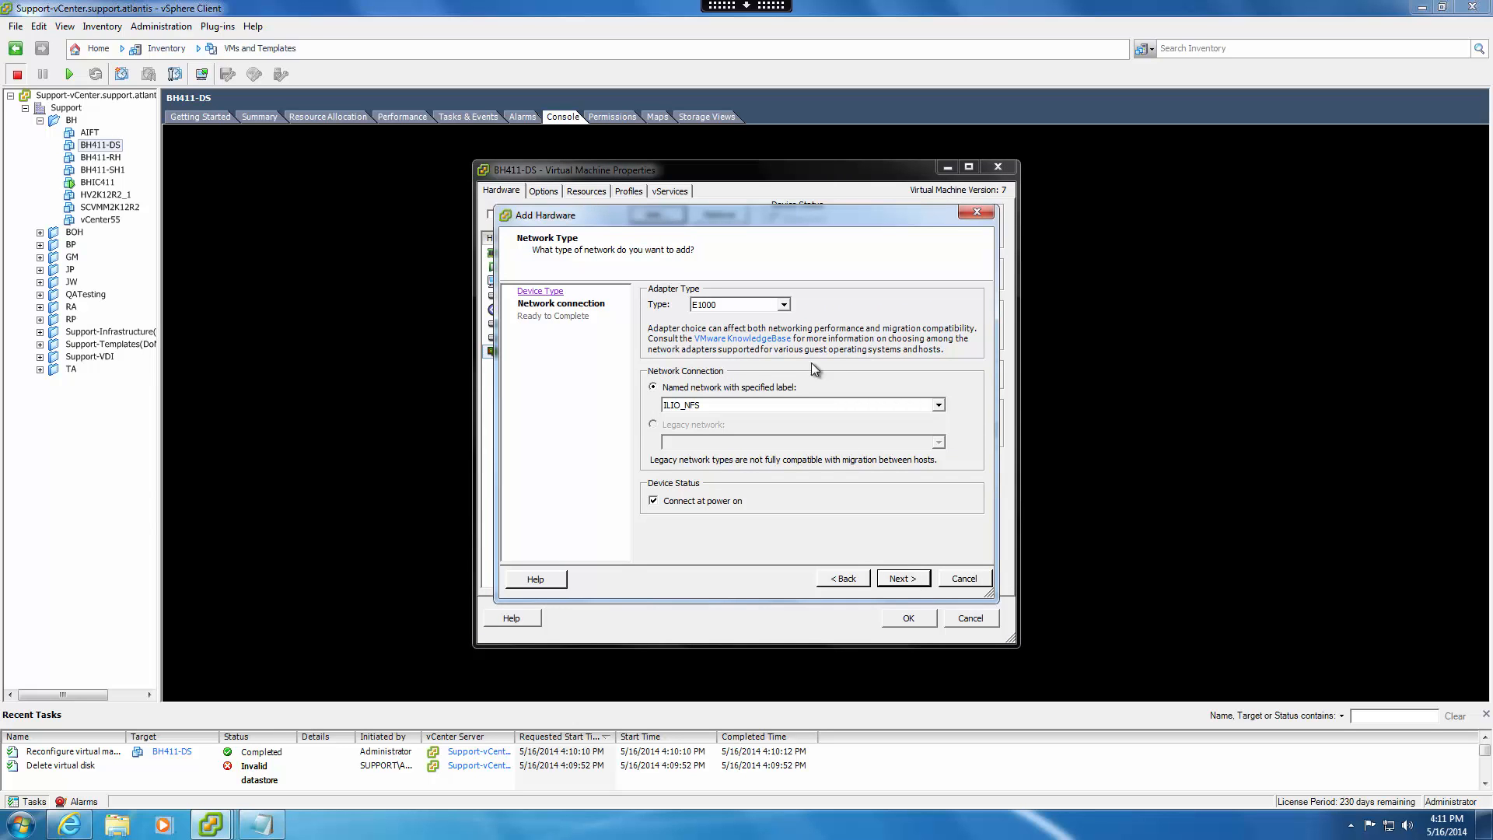
left_click(784, 304)
left_click(777, 340)
left_click(901, 578)
left_click(902, 578)
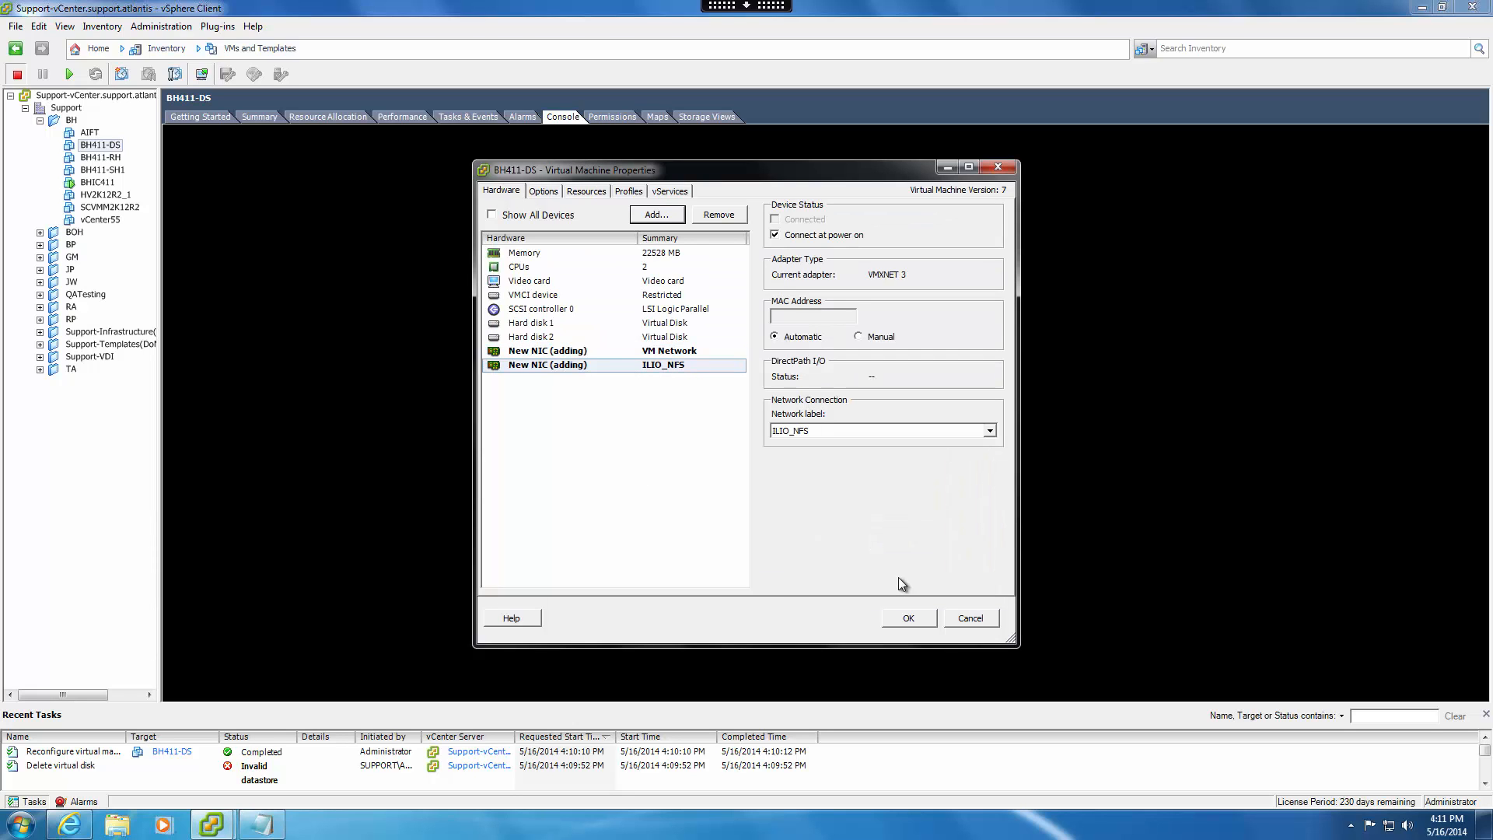
left_click(914, 618)
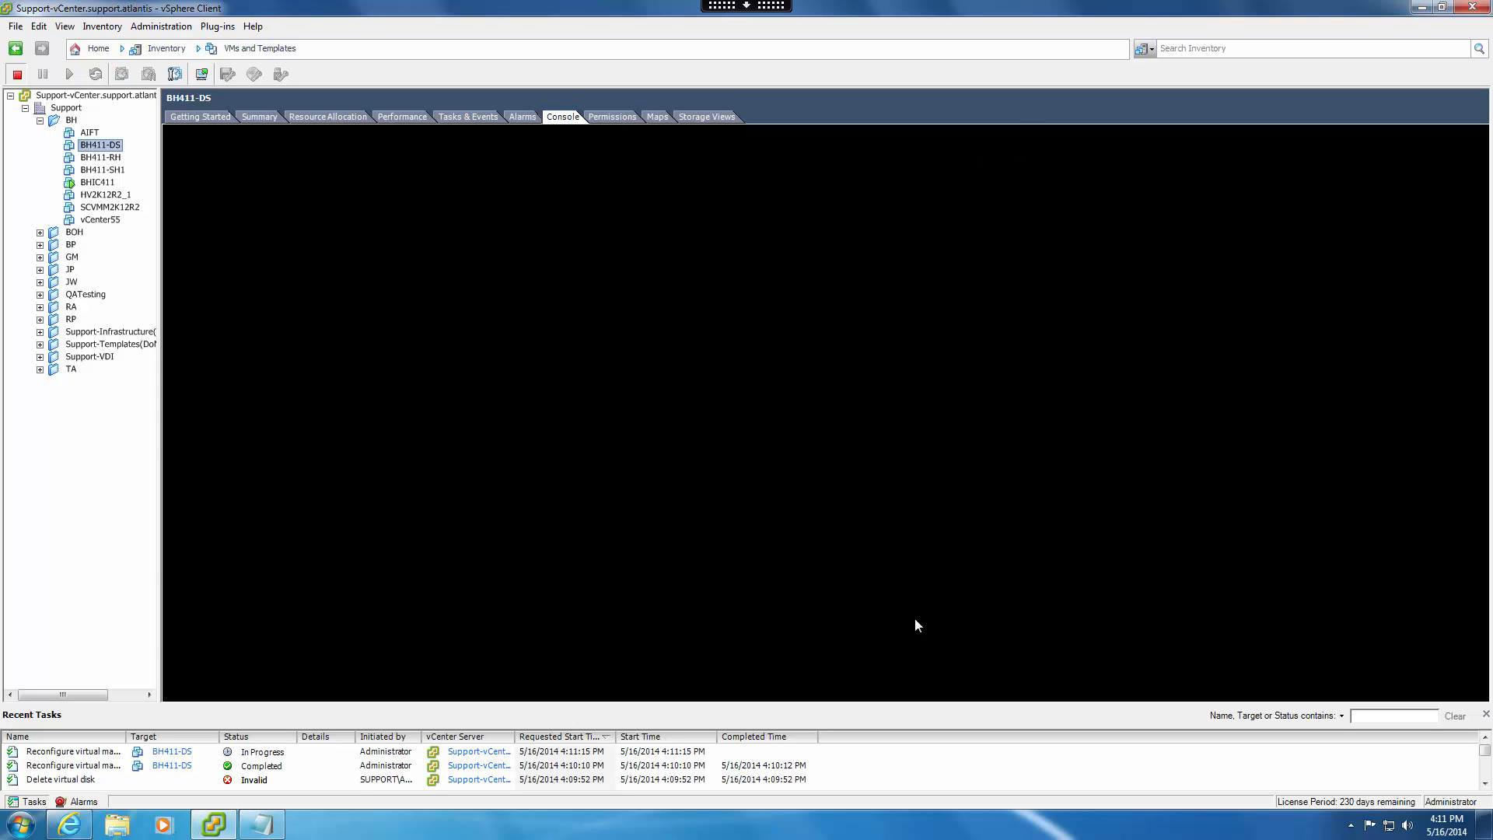
Power on the virtual machine BH411-DS.
left_click(76, 751)
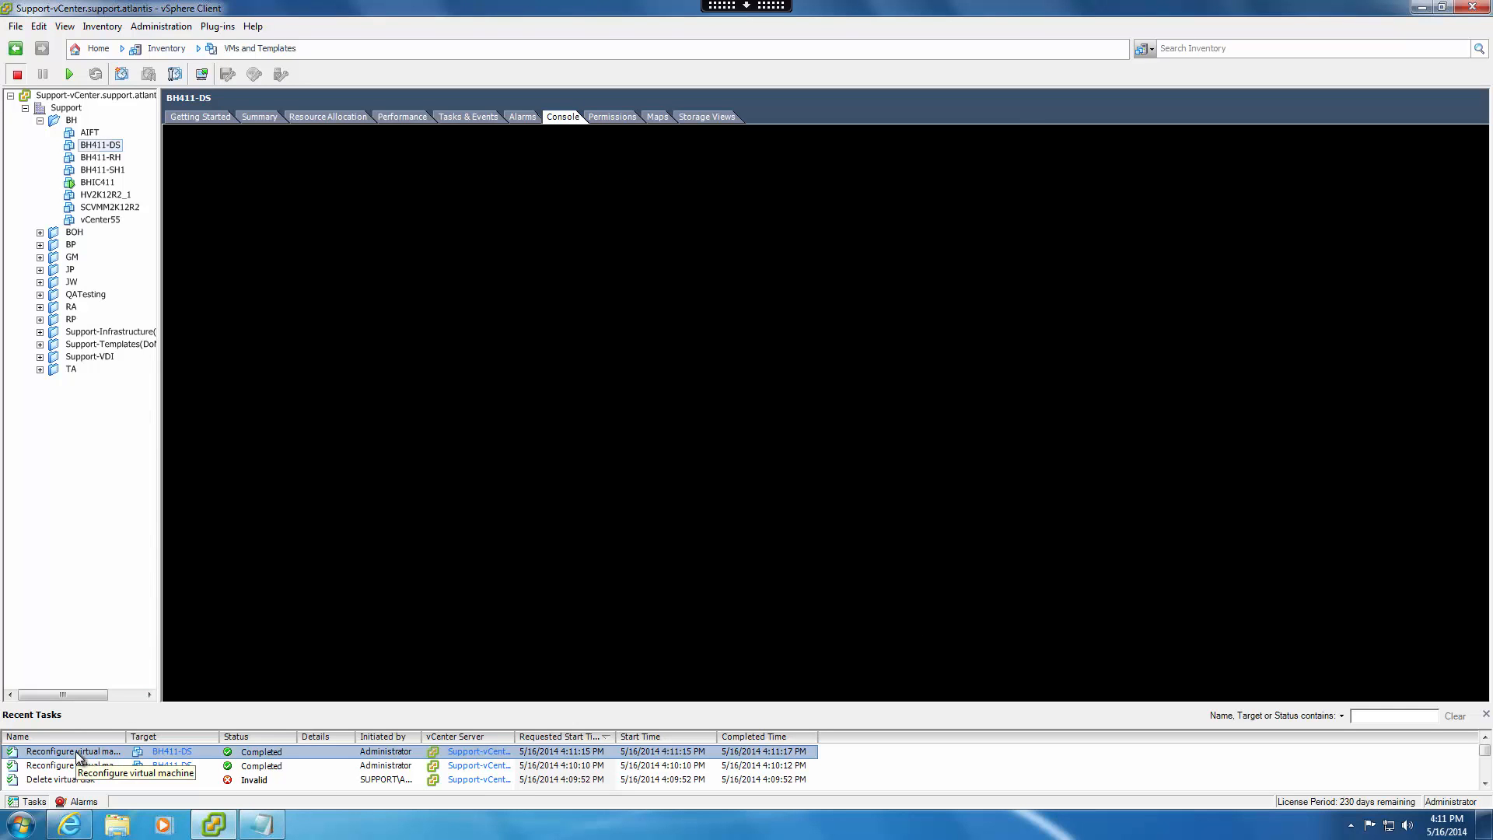
left_click(99, 145)
left_click(70, 75)
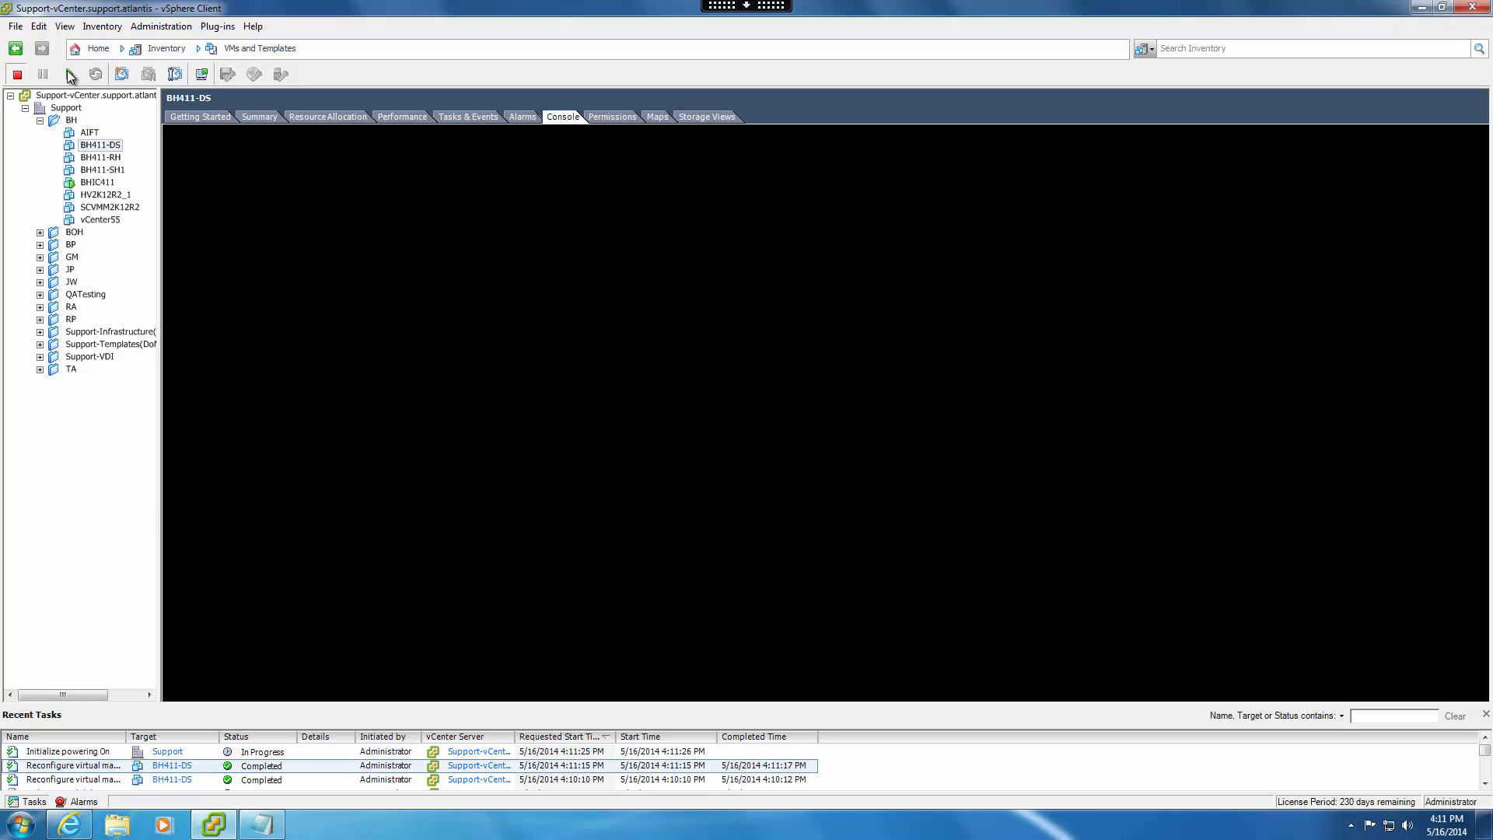
Open BH411-DS's console in a separate window to watch the startup, and close that window.
right_click(114, 148)
left_click(156, 200)
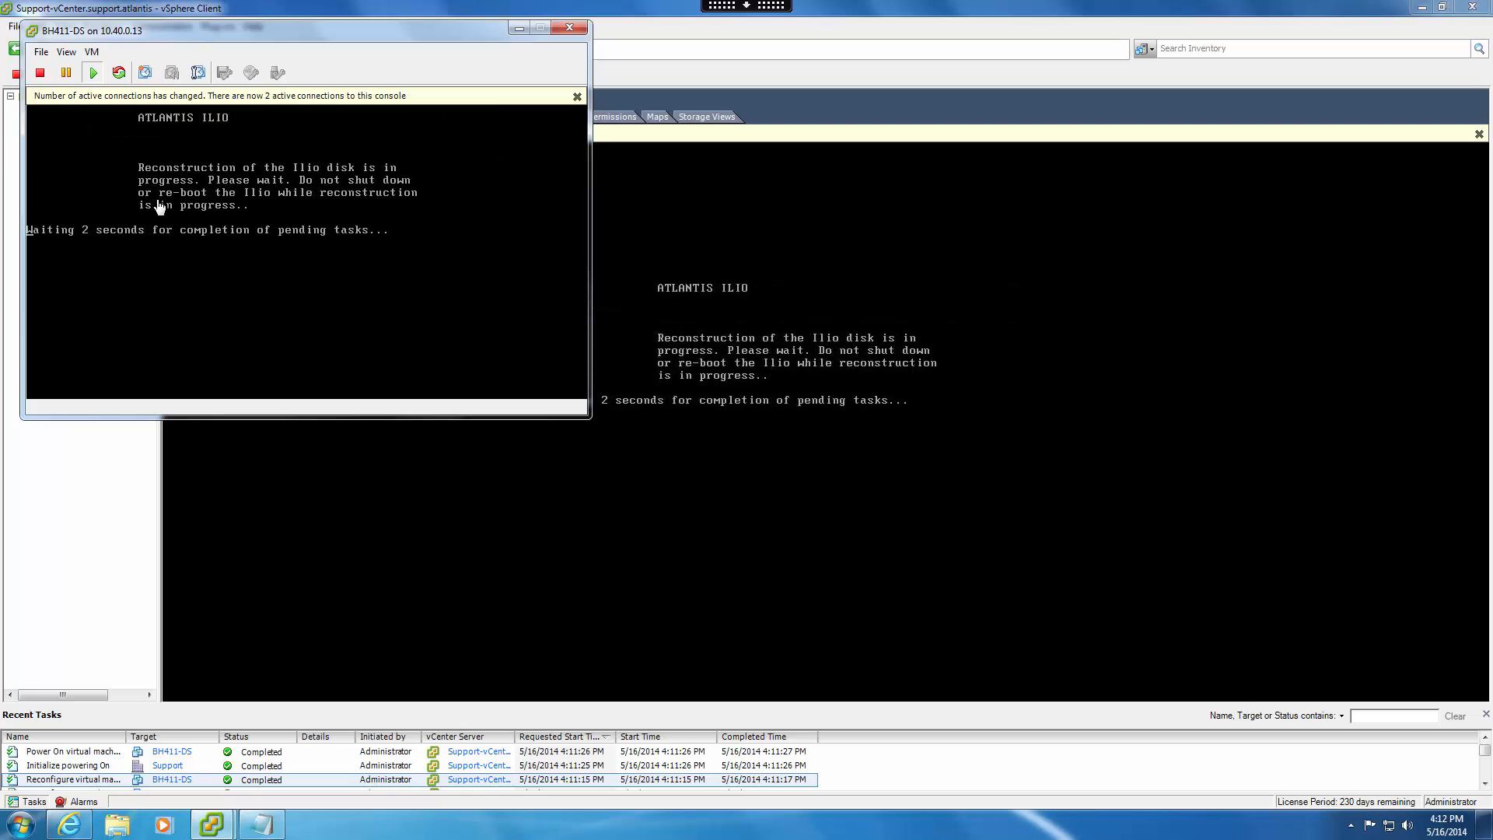
left_click(570, 28)
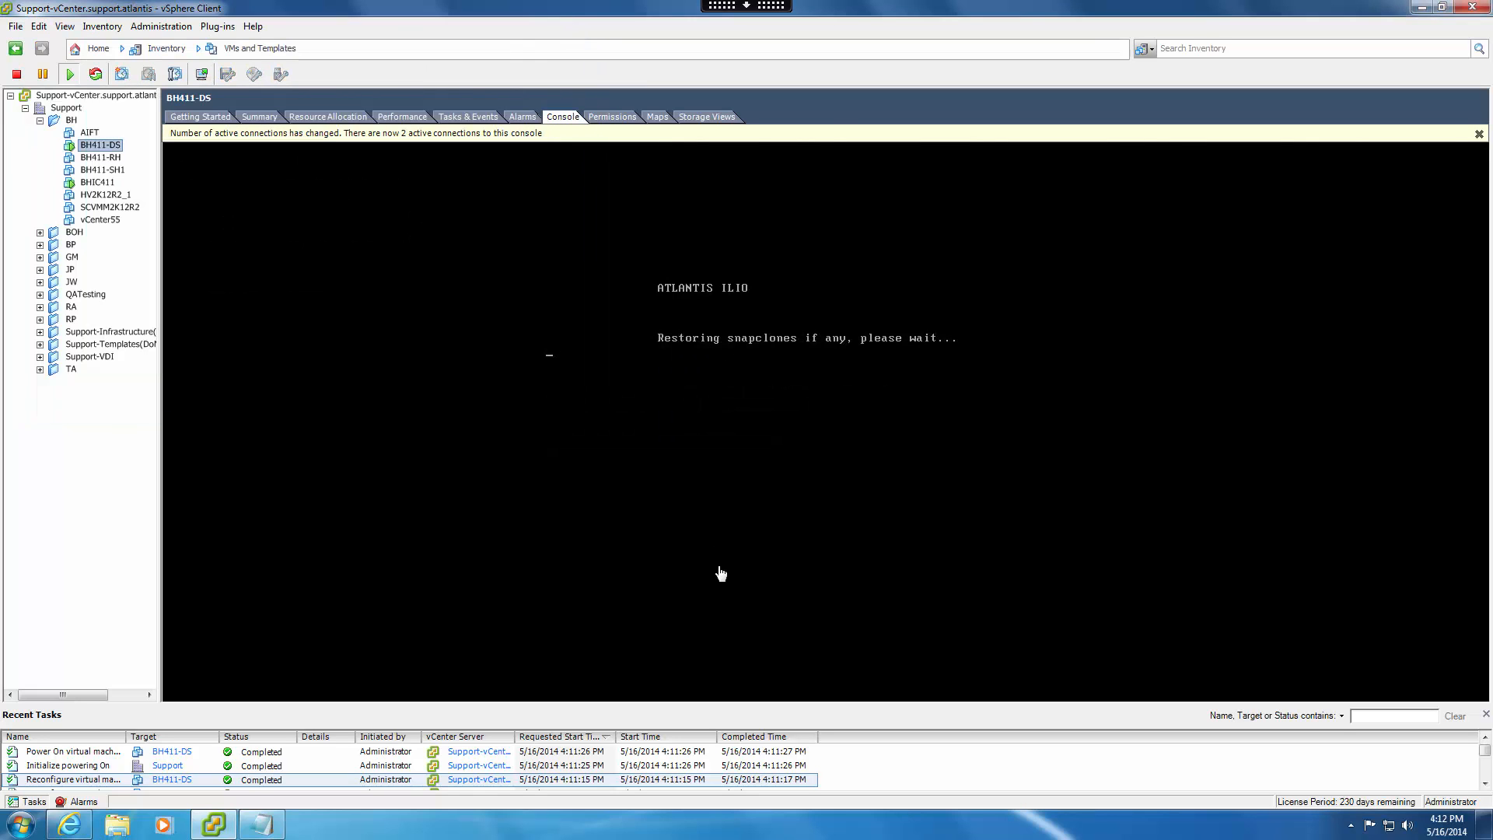
Log in to the BH411-DS console with the default user name and the account password.
left_click(764, 536)
type("poweruser")
key("Return")
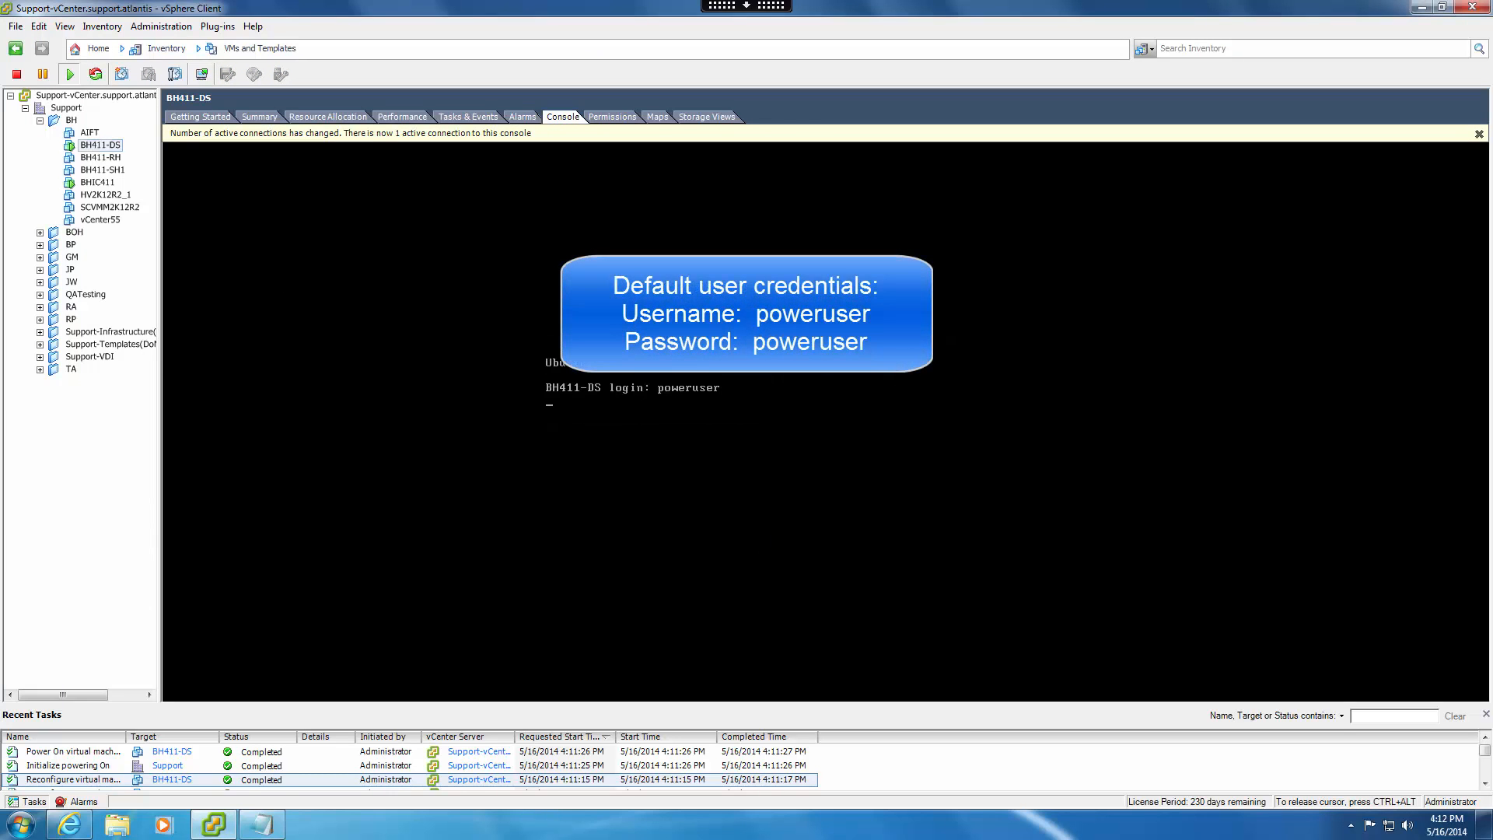
type("poweruser")
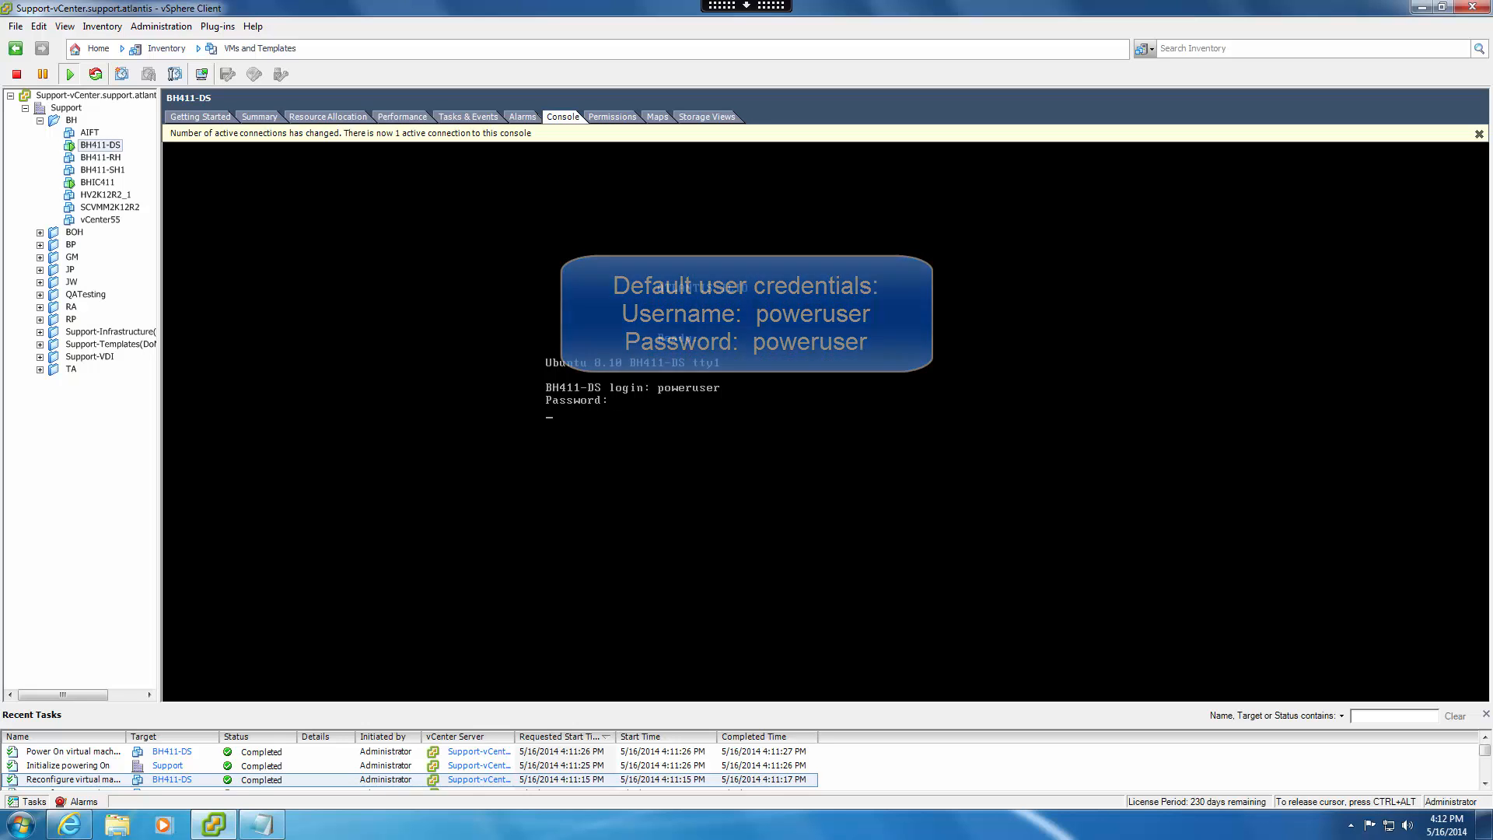
key("Return")
Run ceni in the BH411-DS console and remove the existing configurations of eth1 and eth0.
type("ceni")
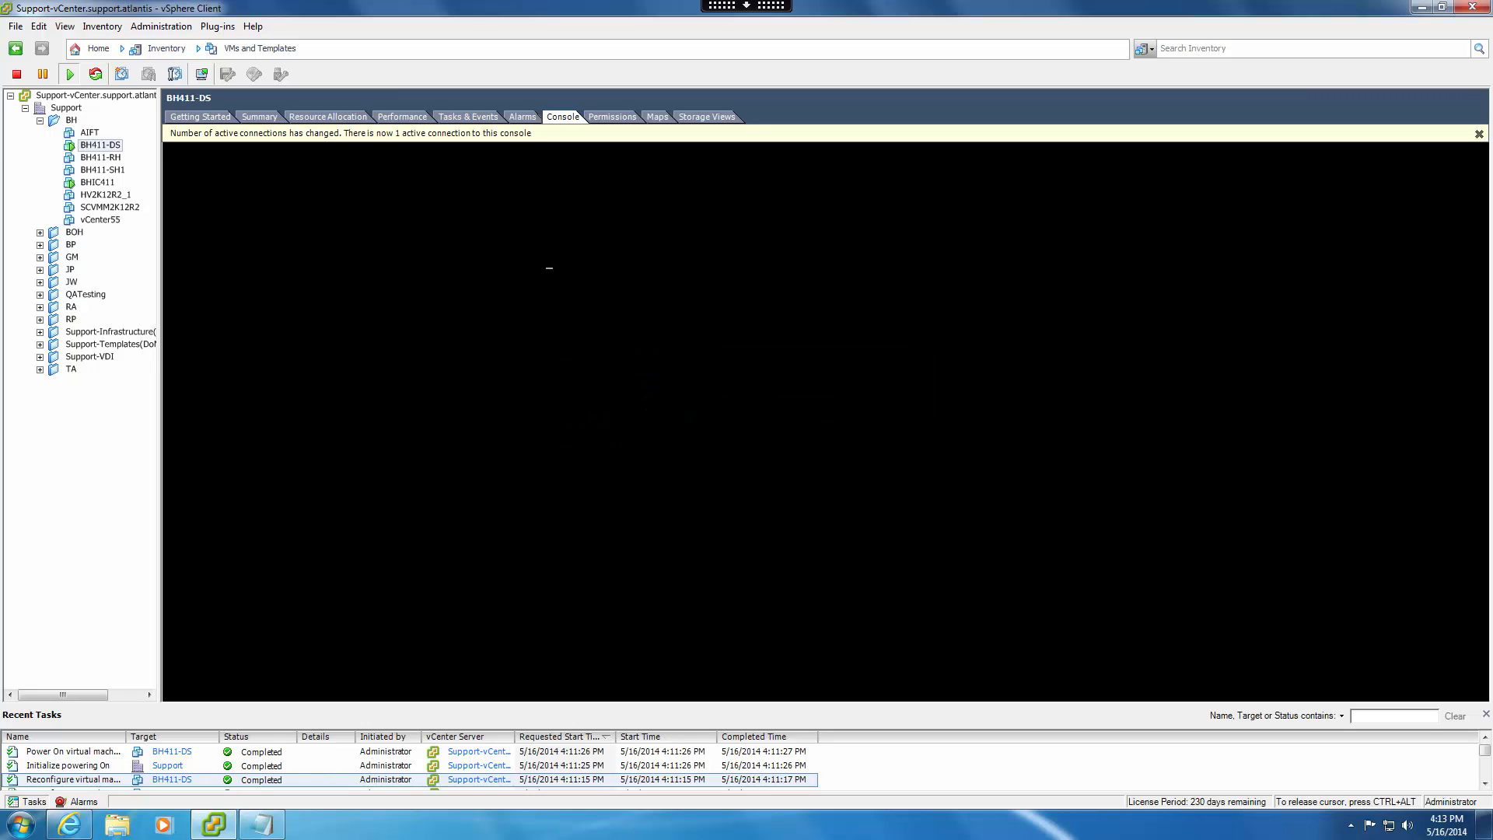
key("Down")
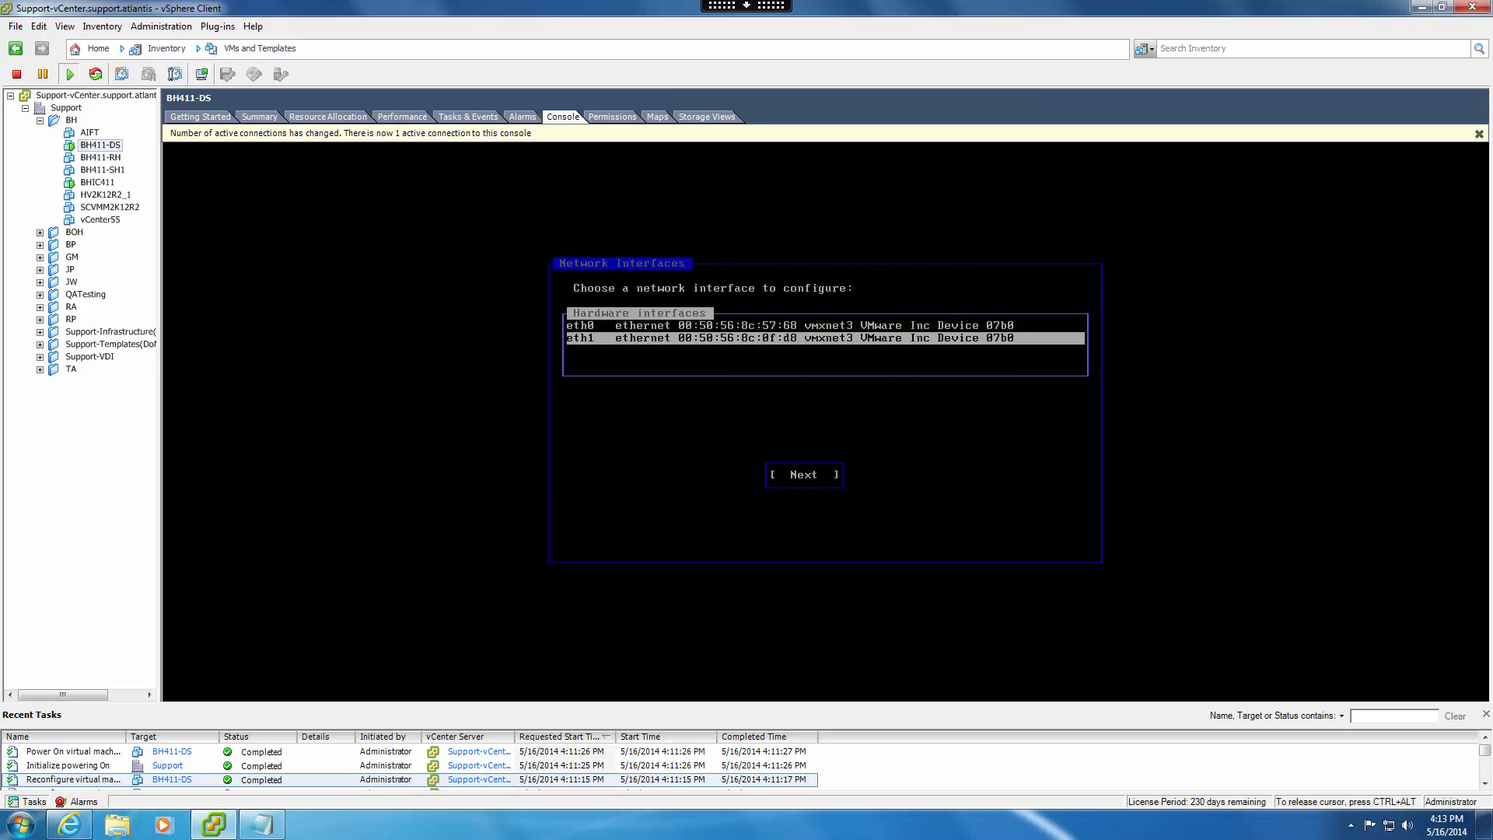
key("Return")
key("Return")
key("Return")
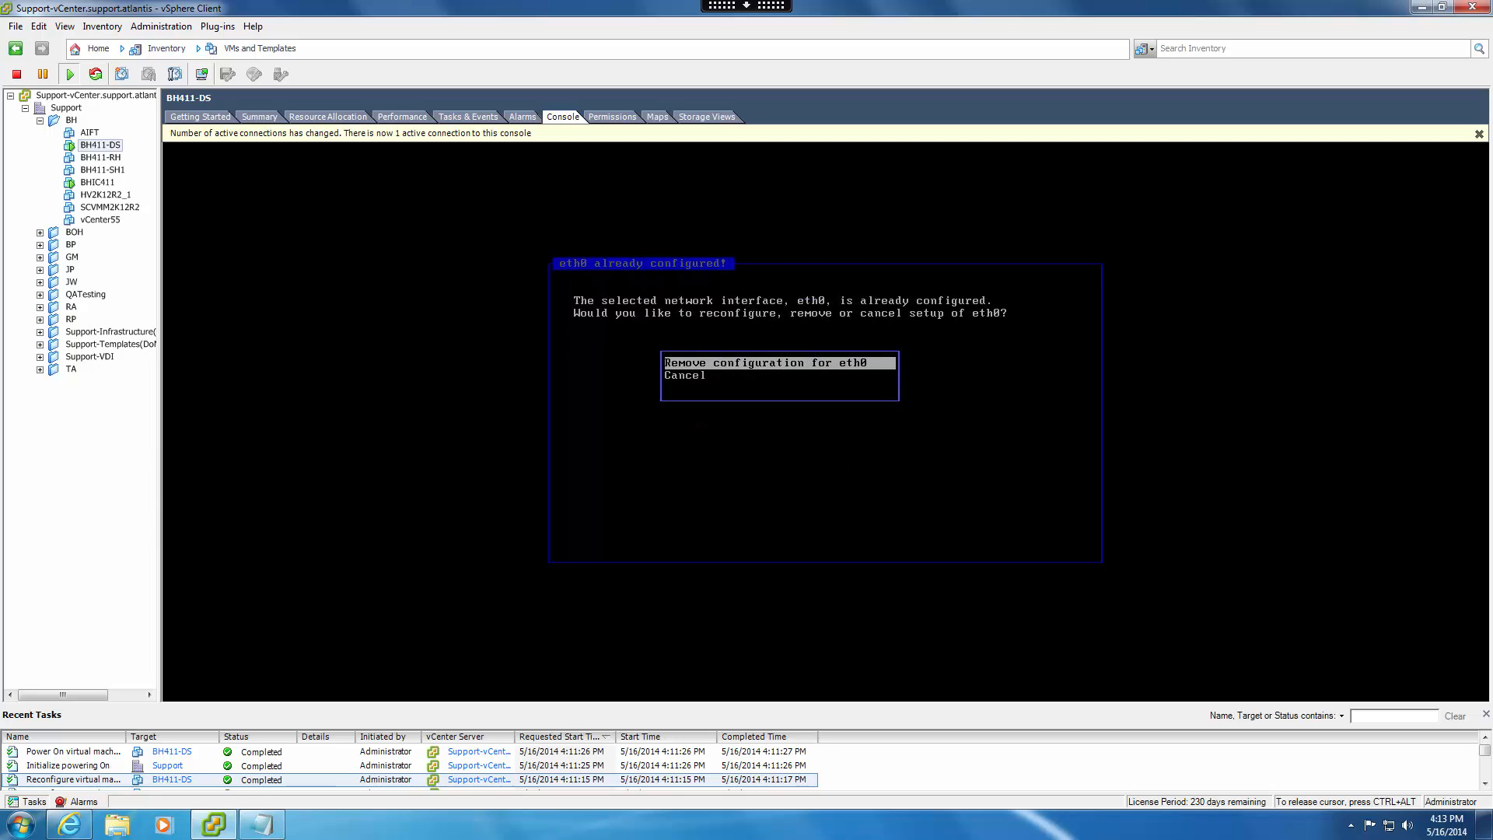
Bring up the network settings for eth0 and set its method to static.
key("Return")
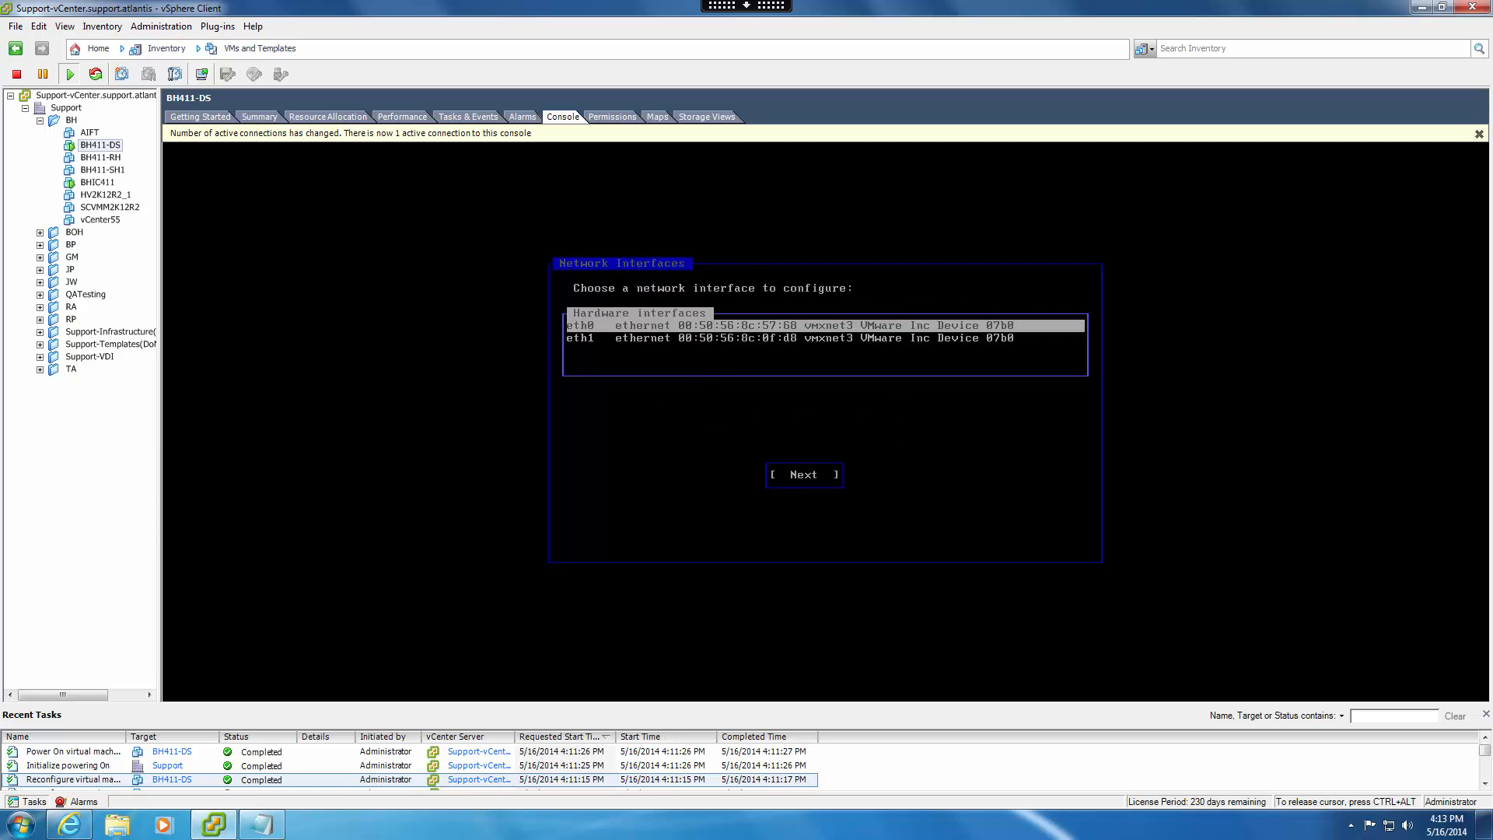
key("Return")
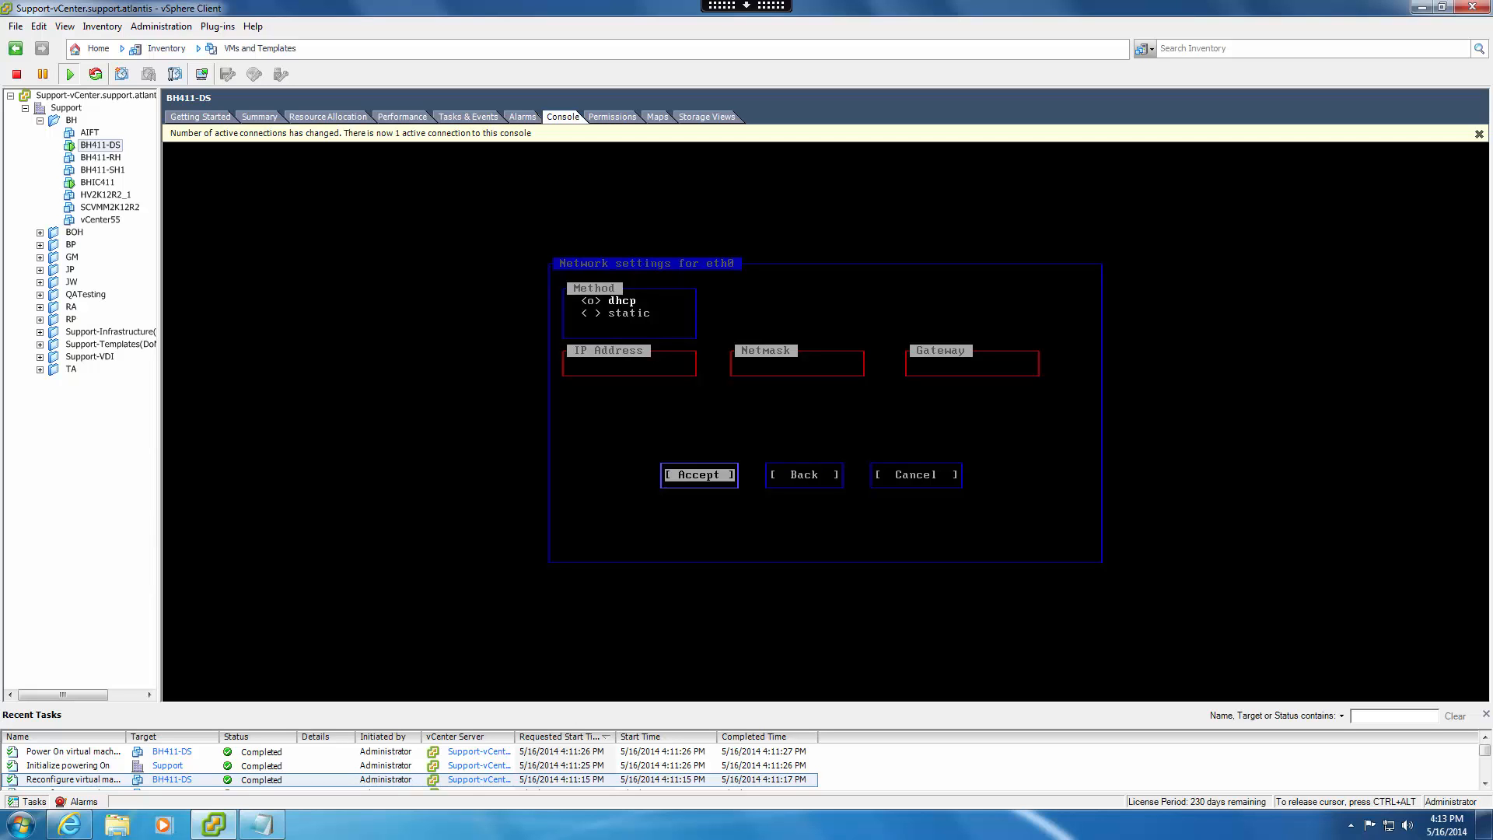
key("Tab")
key("Tab")
key("Tab")
key("Down")
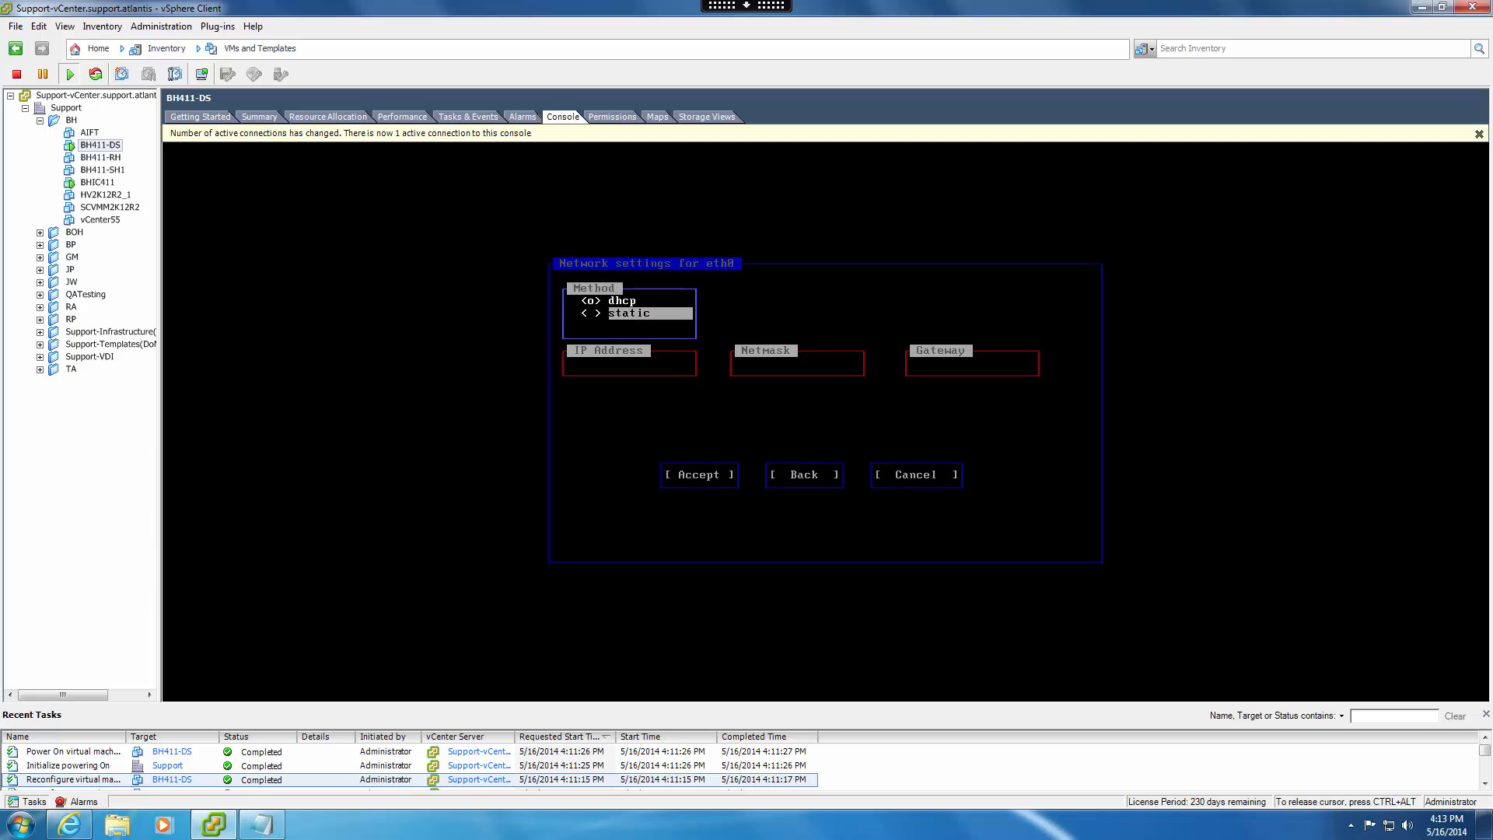
key("space")
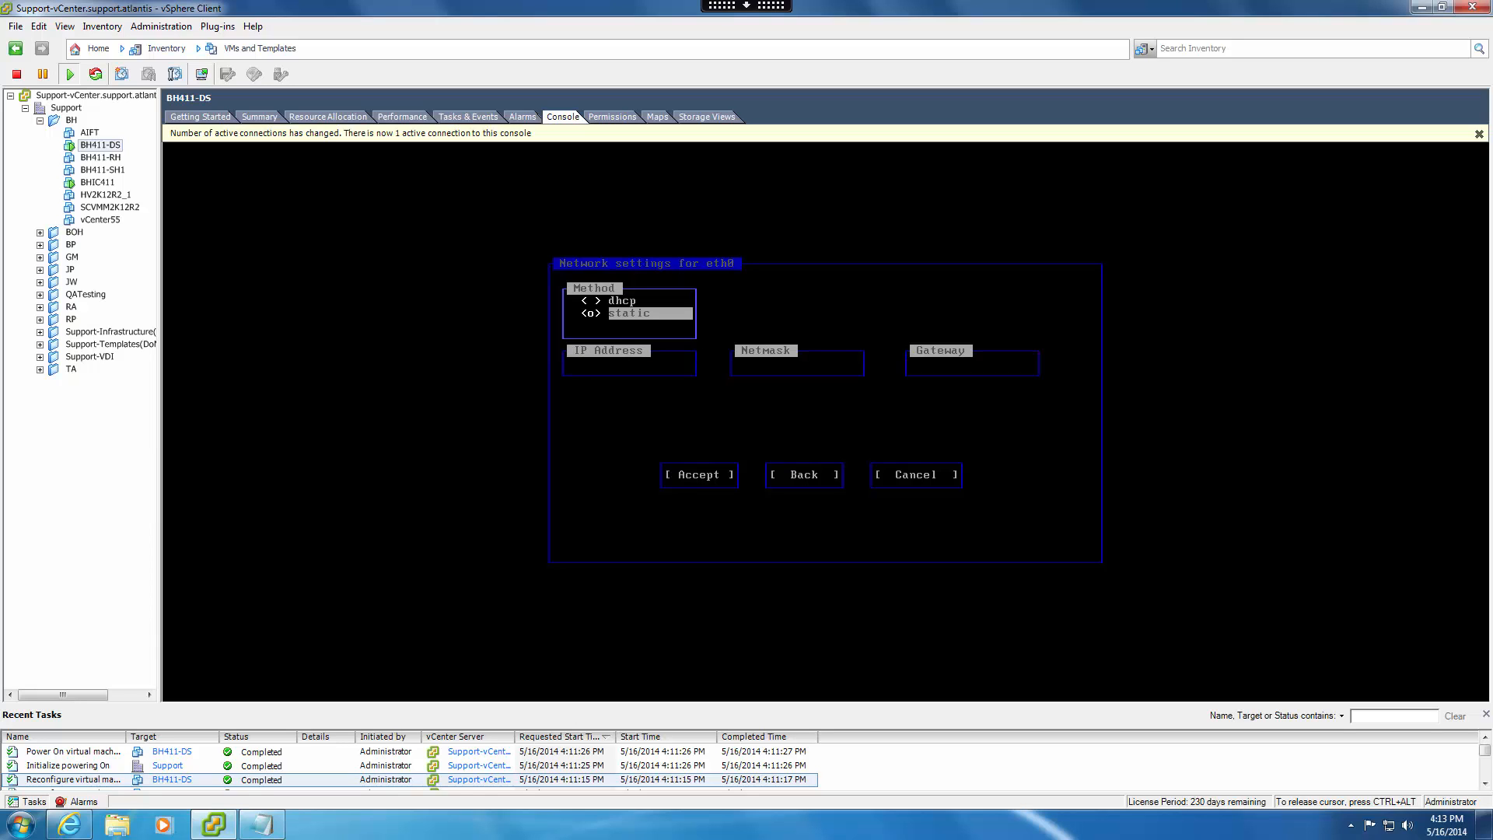
Give eth0 the IP address 10.40.8.42, netmask 255.255.0.0 and gateway 10.40.0.1, and accept the settings.
key("Tab")
type("10.40.8.42")
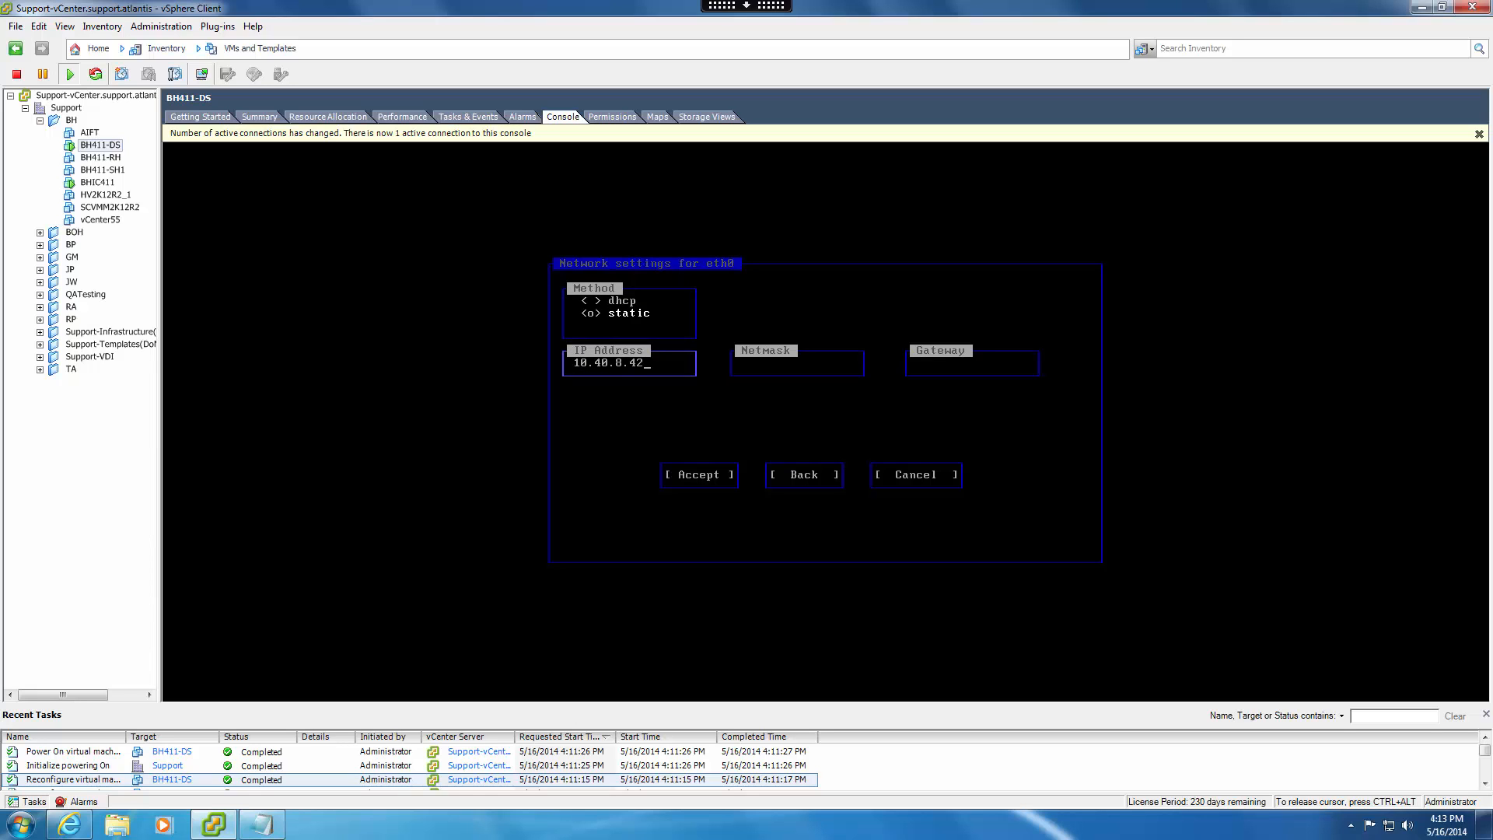
key("Tab")
type("255.255.")
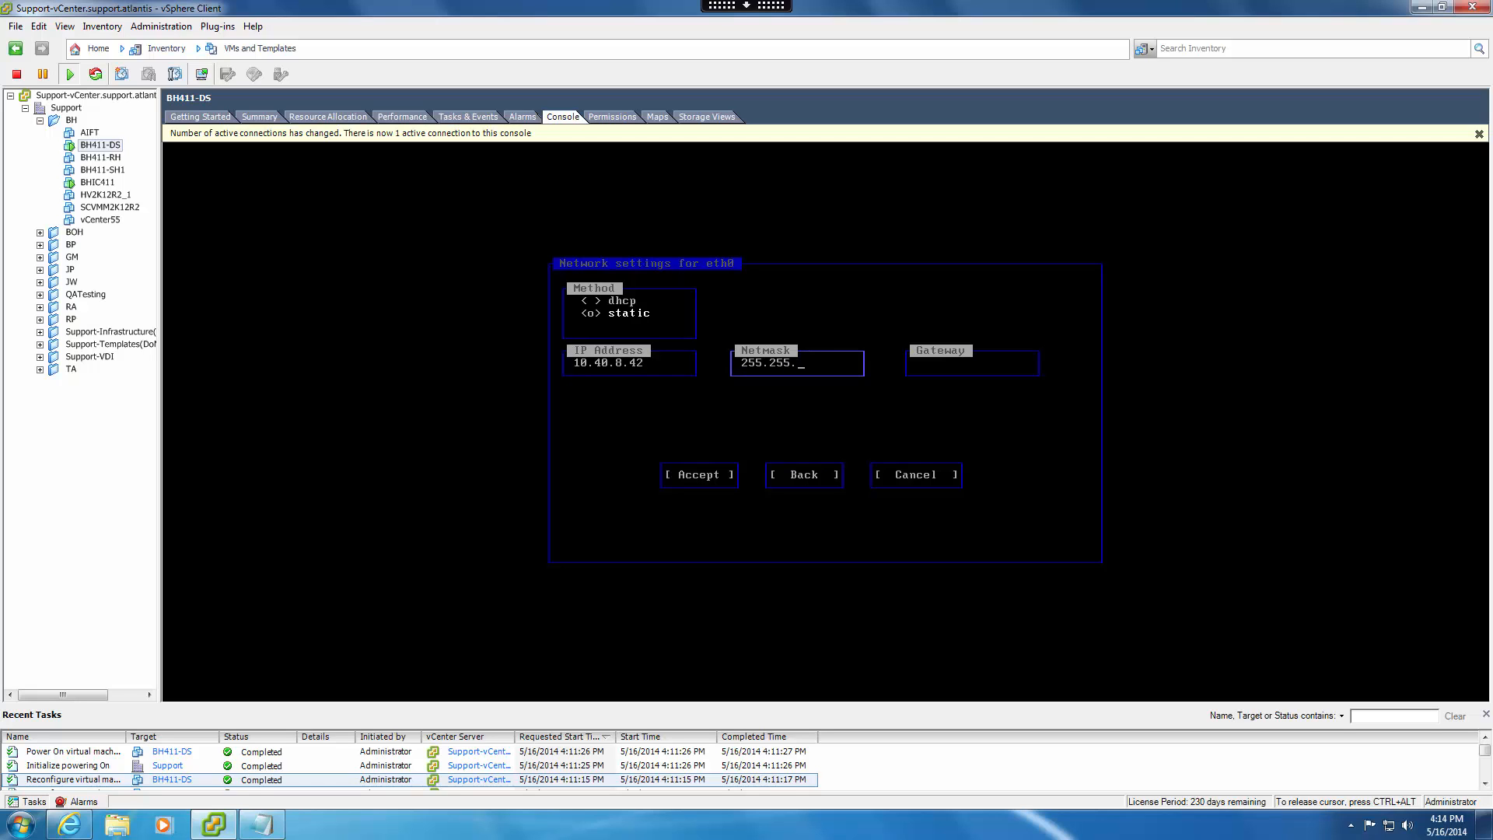
type("0.0")
key("Tab")
type("10.40.0.")
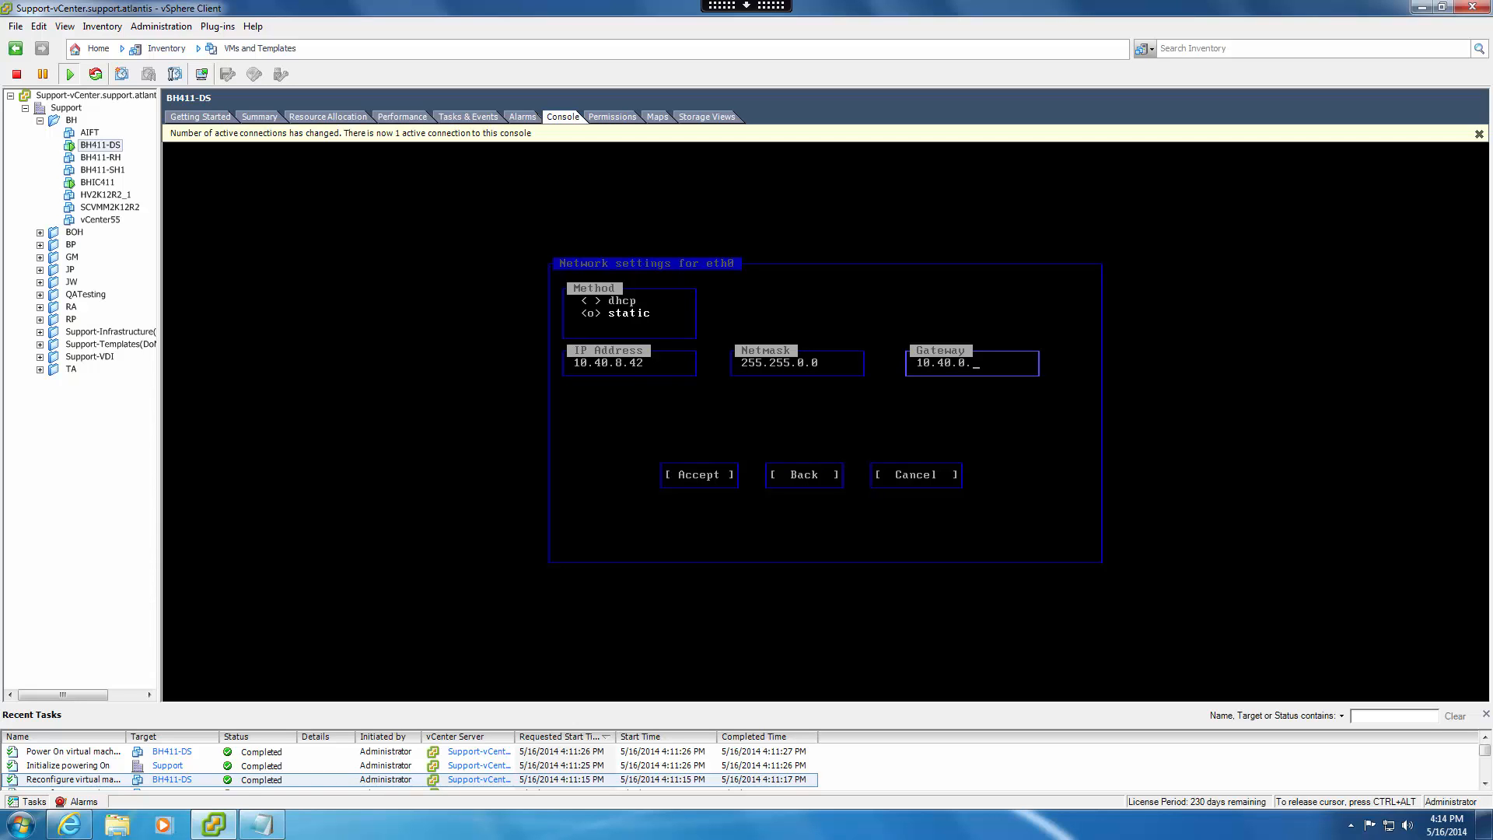
key("Tab")
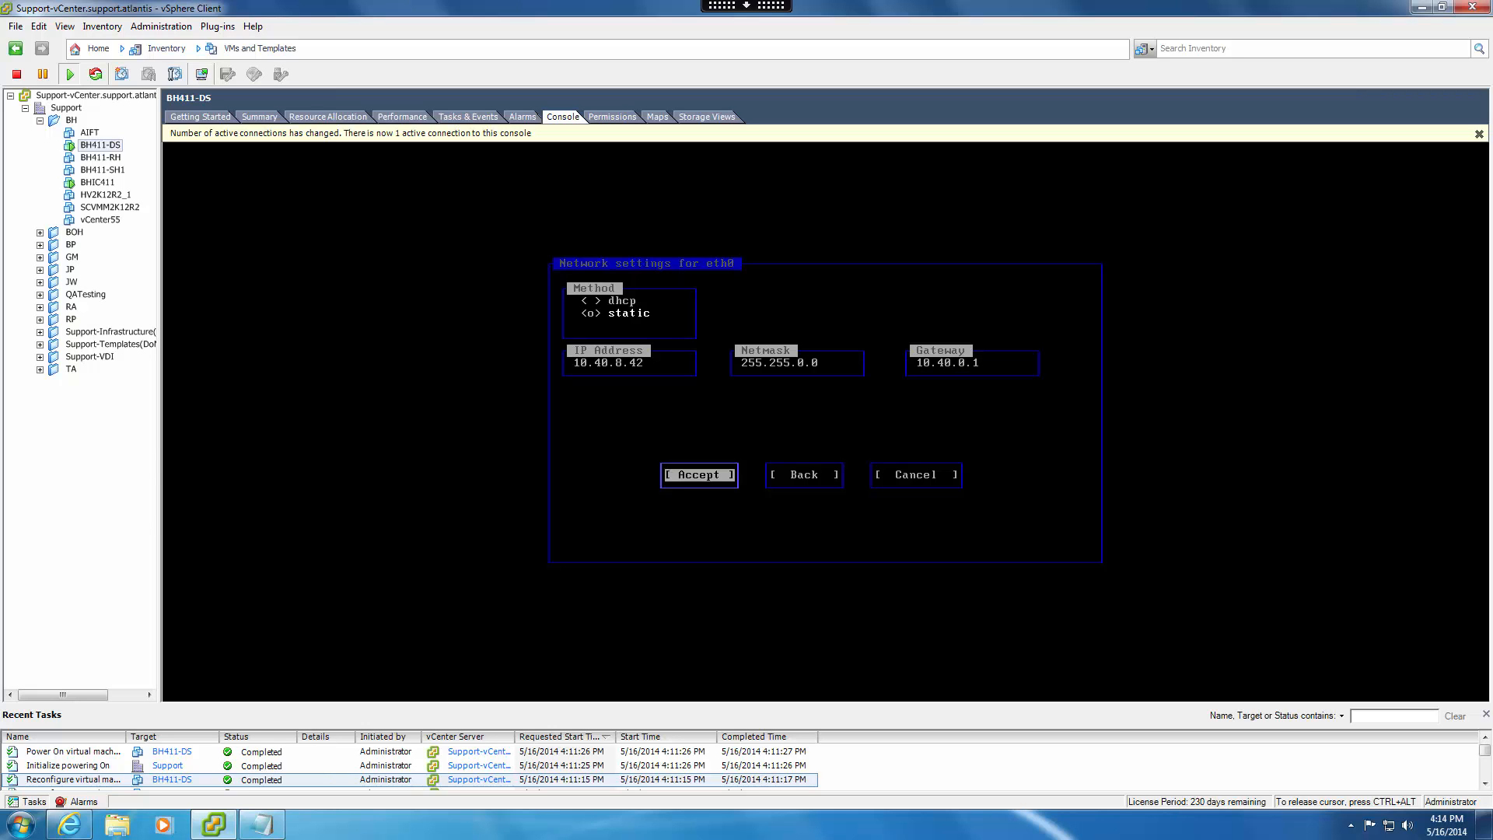
key("Return")
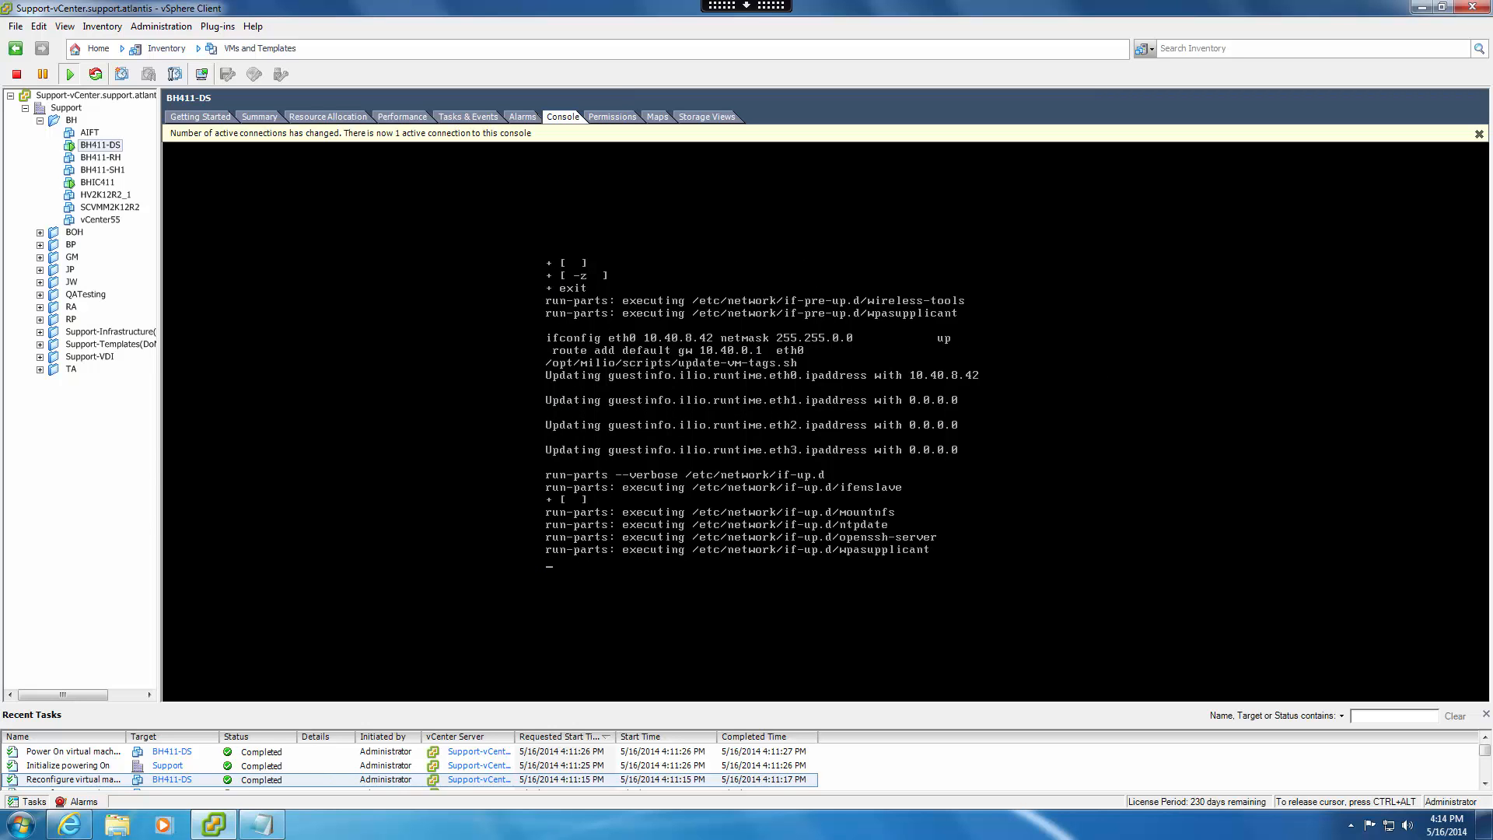
key("Return")
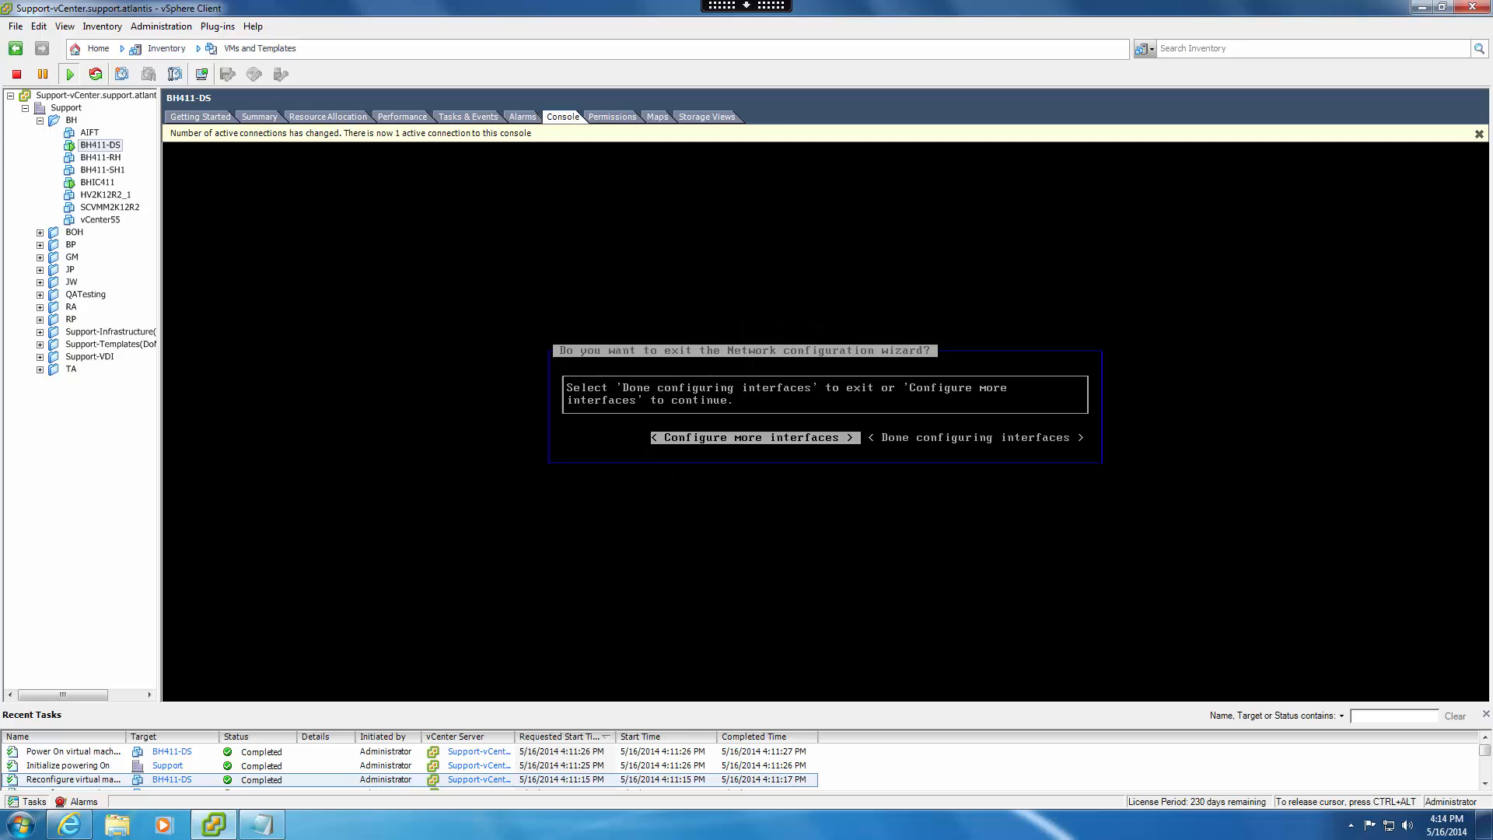
Continue configuring more interfaces and set the method of eth1 to static.
key("Return")
key("Down")
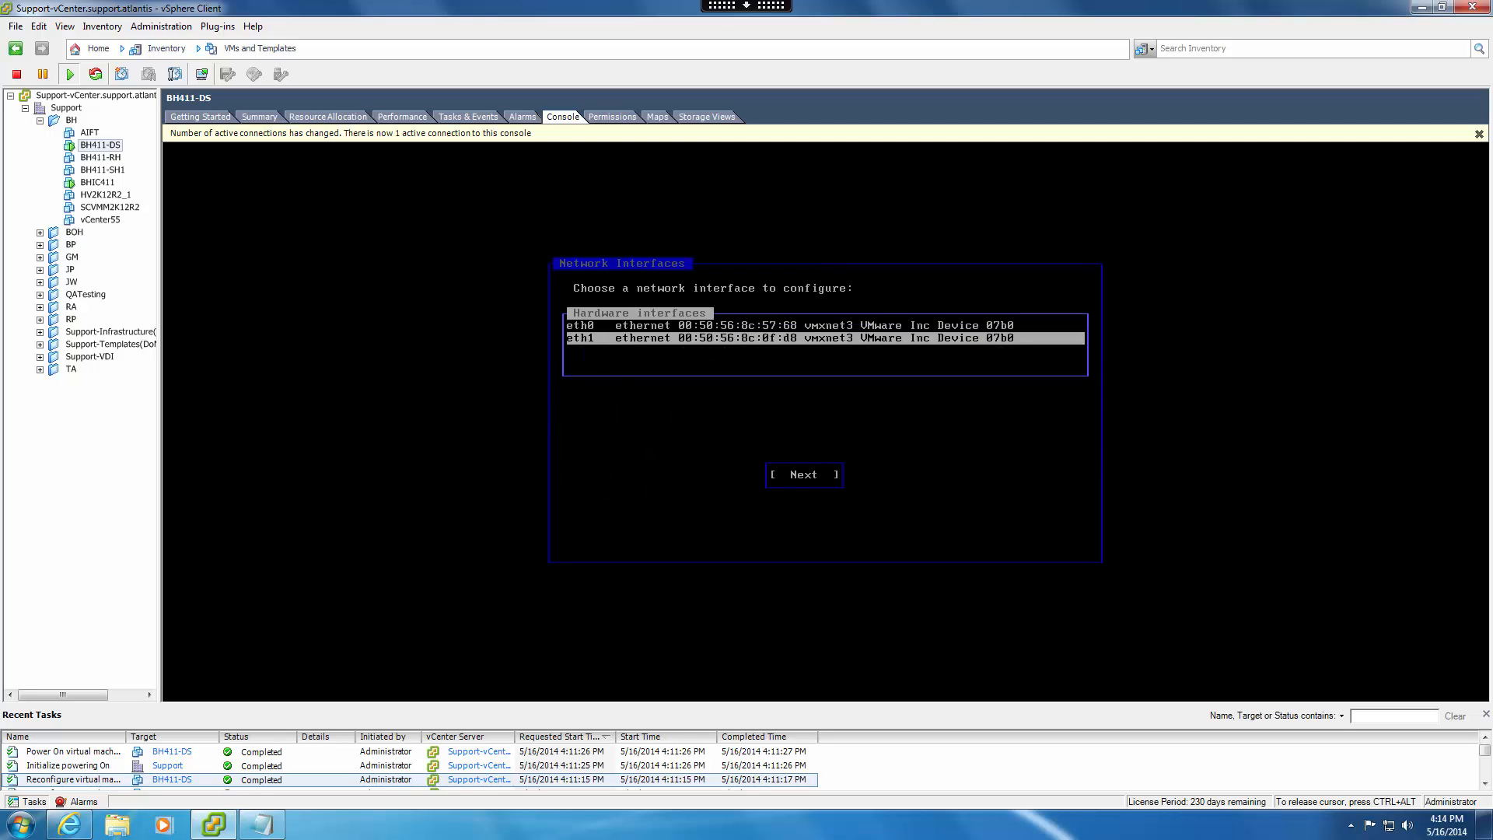
key("Return")
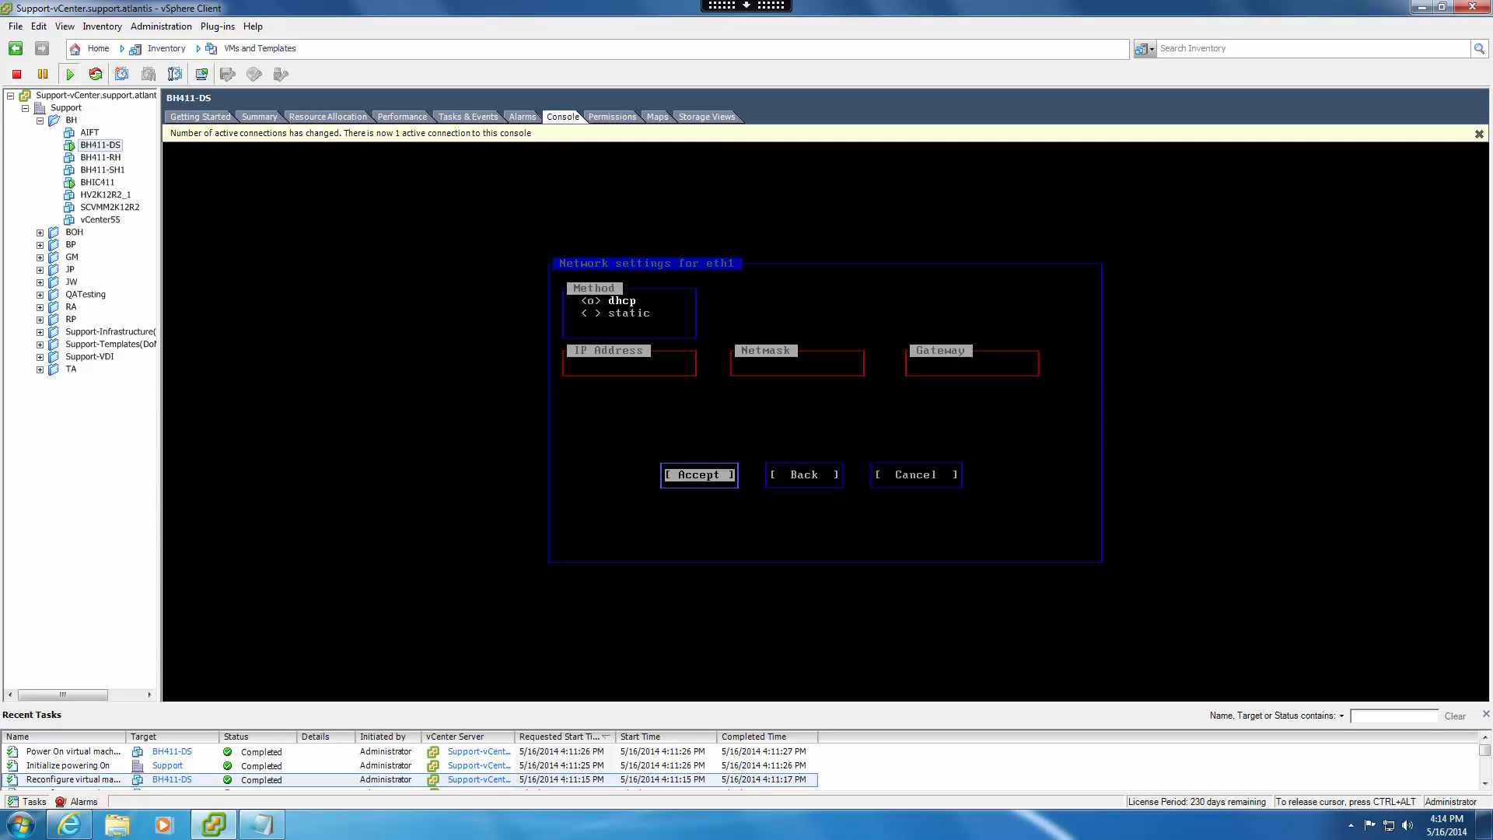
key("Tab")
key("Tab")
key("Tab")
key("Down")
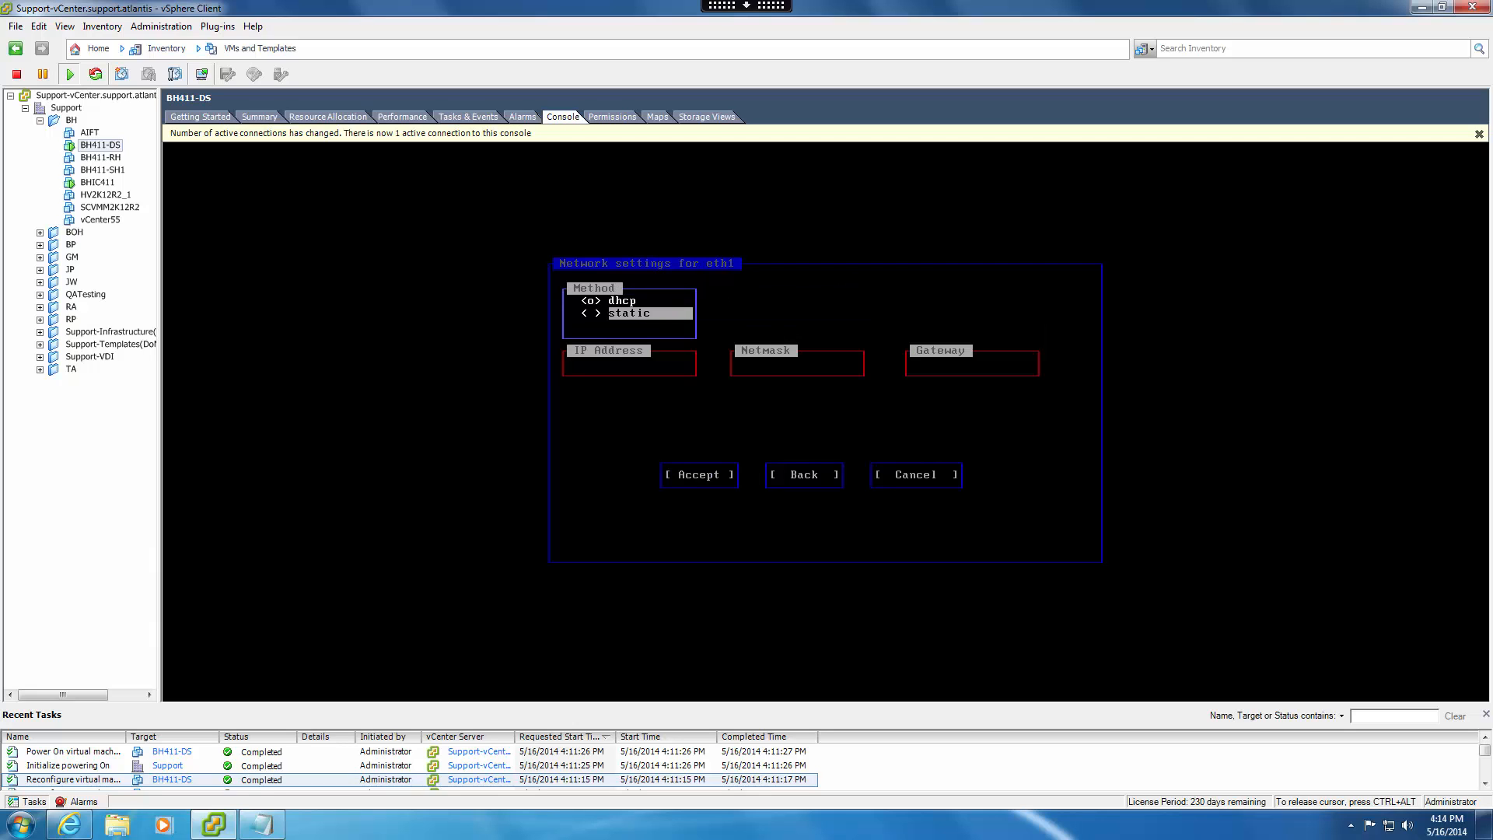
key("space")
Leave the console and look up vSwitch1 in the networking configuration of host 10.40.0.13 under Hosts and Clusters.
key("ctrl+alt")
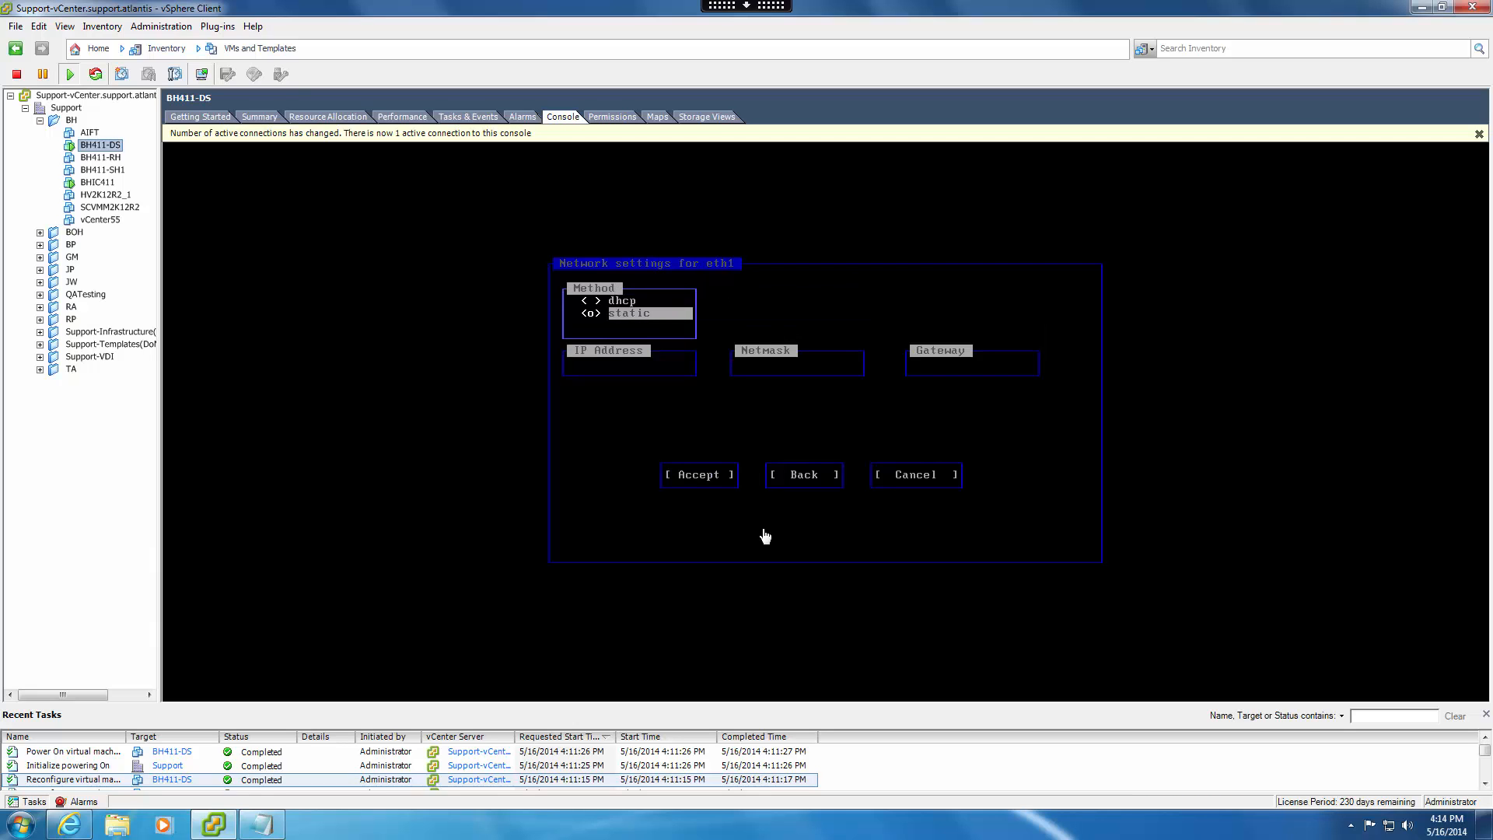
left_click(258, 49)
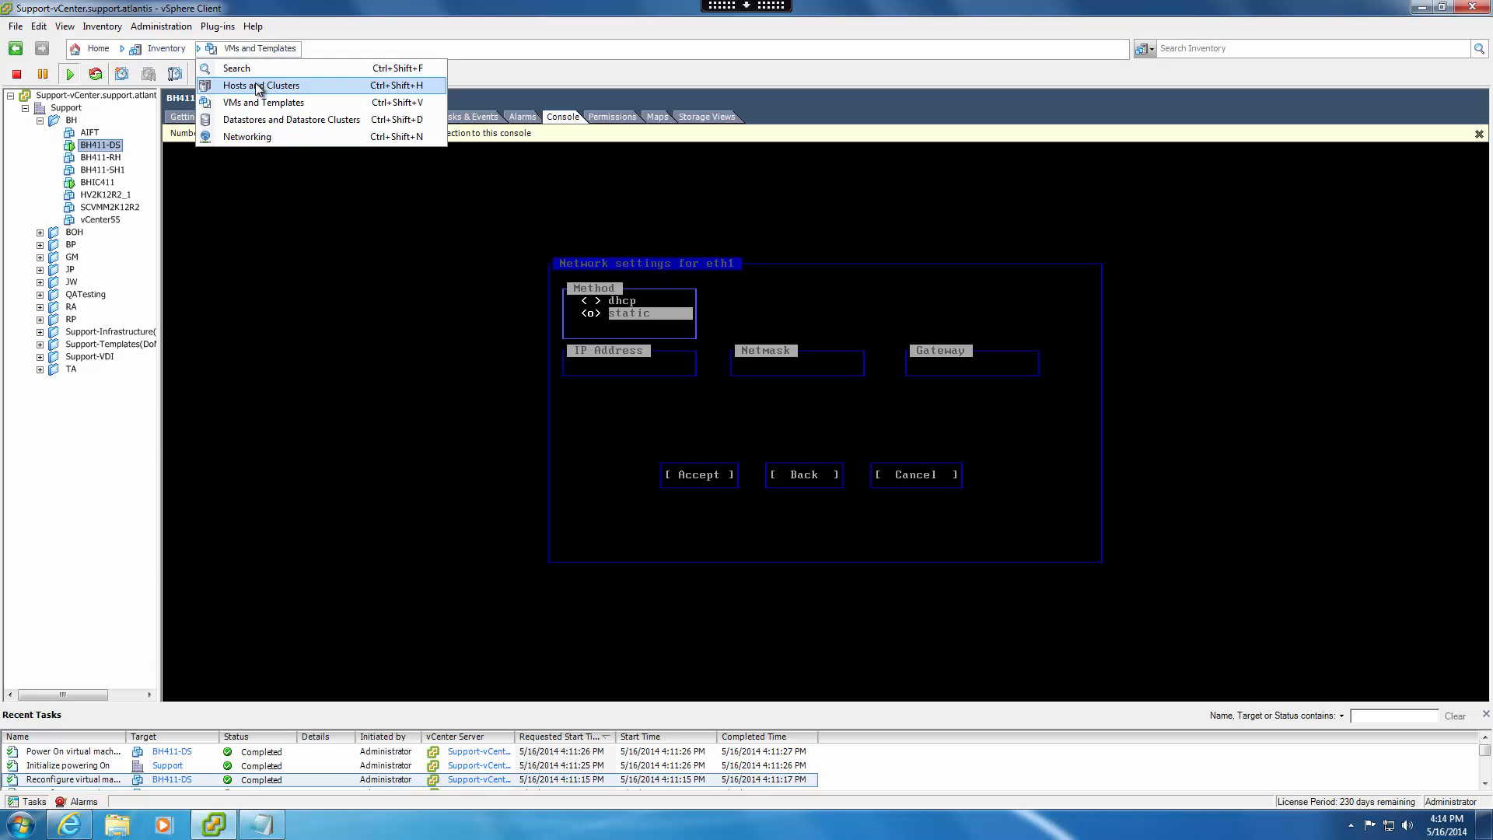
left_click(255, 84)
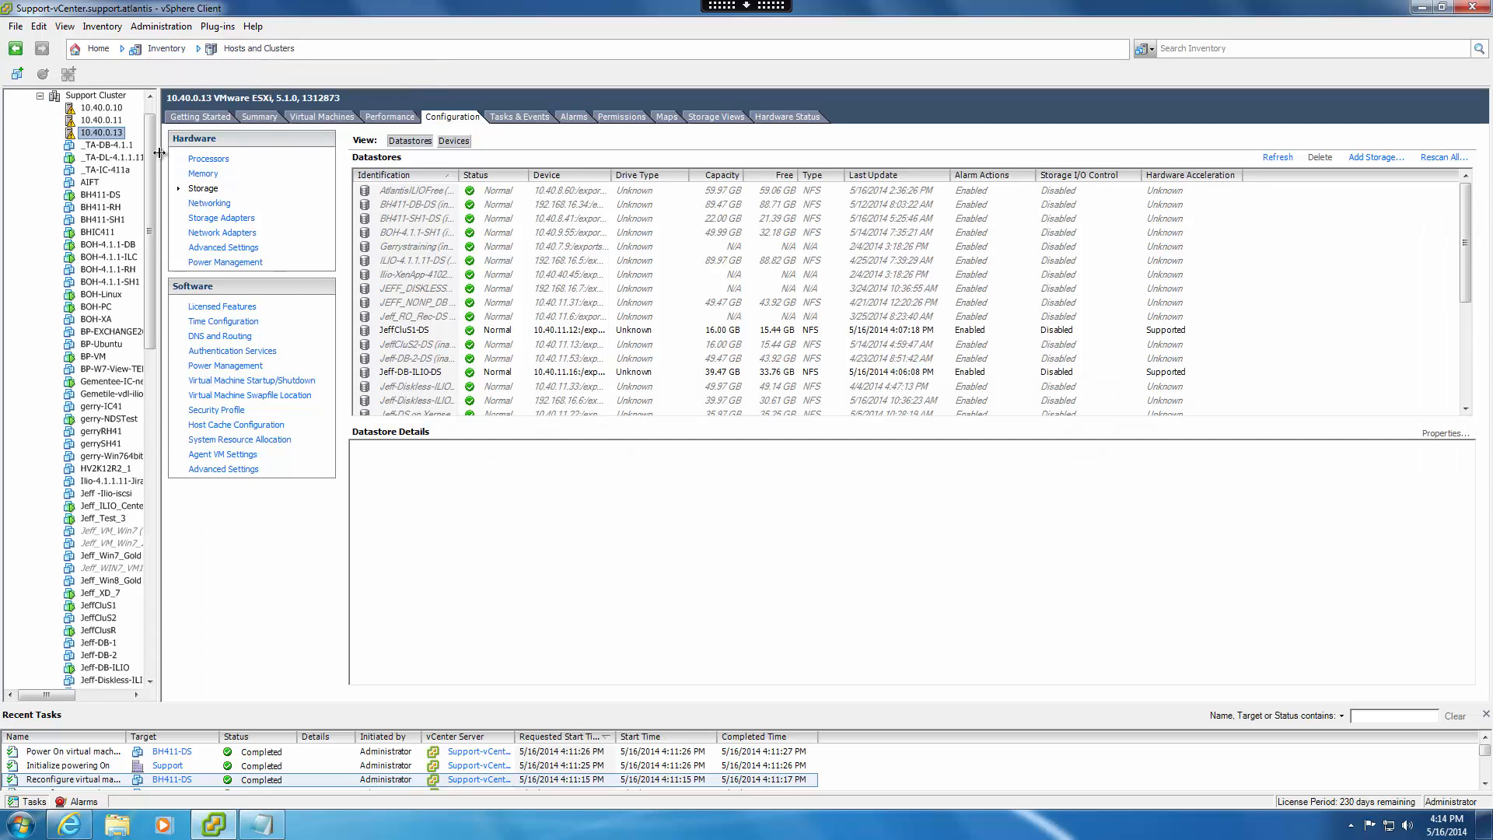
left_click(203, 204)
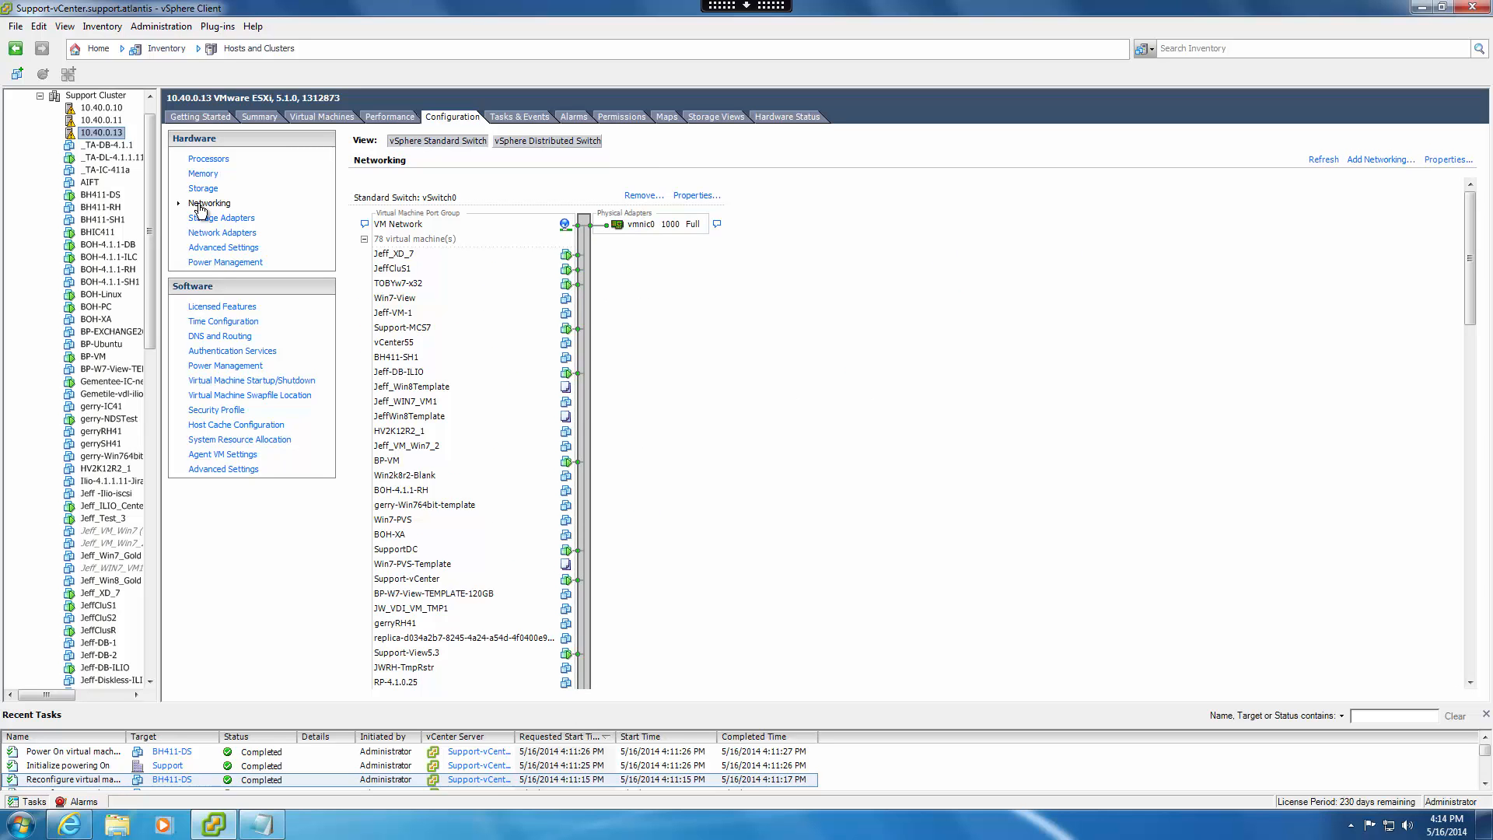
left_click_drag(1478, 305, 1487, 583)
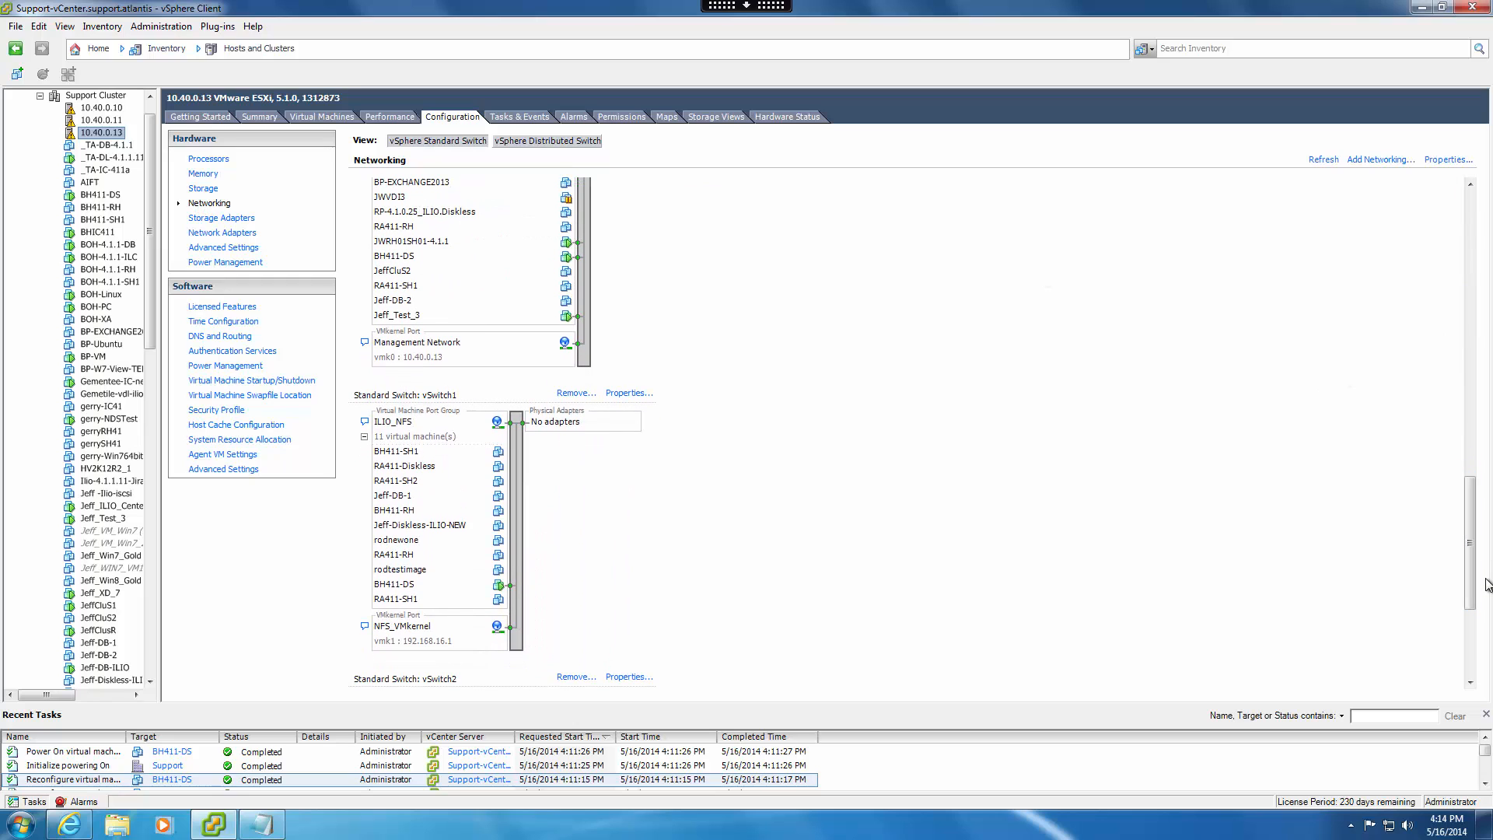
Check the IP settings of the NFS_VMkernel port in vSwitch1's properties and close the properties.
left_click(627, 394)
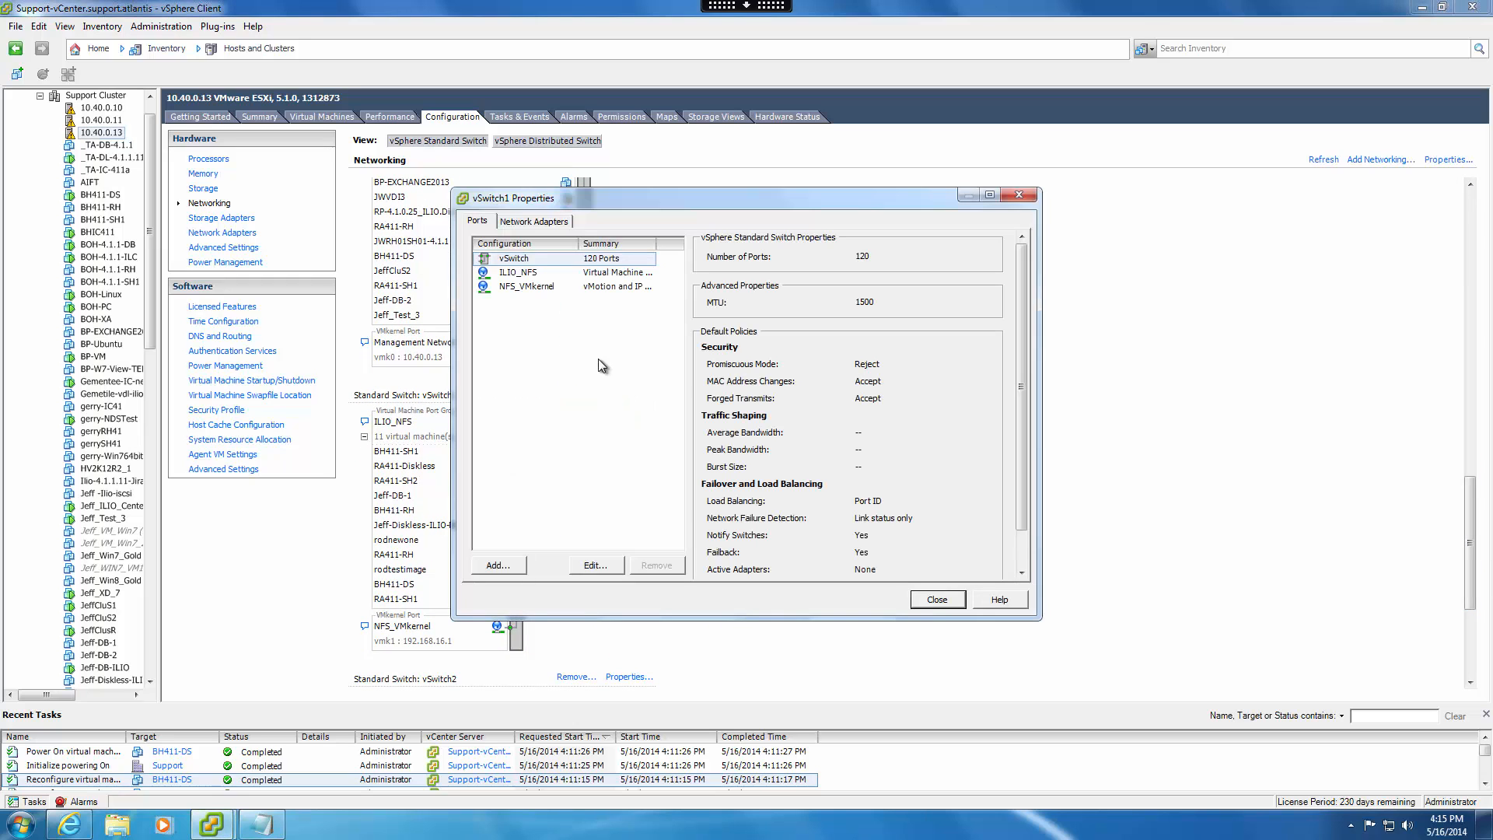
left_click(525, 288)
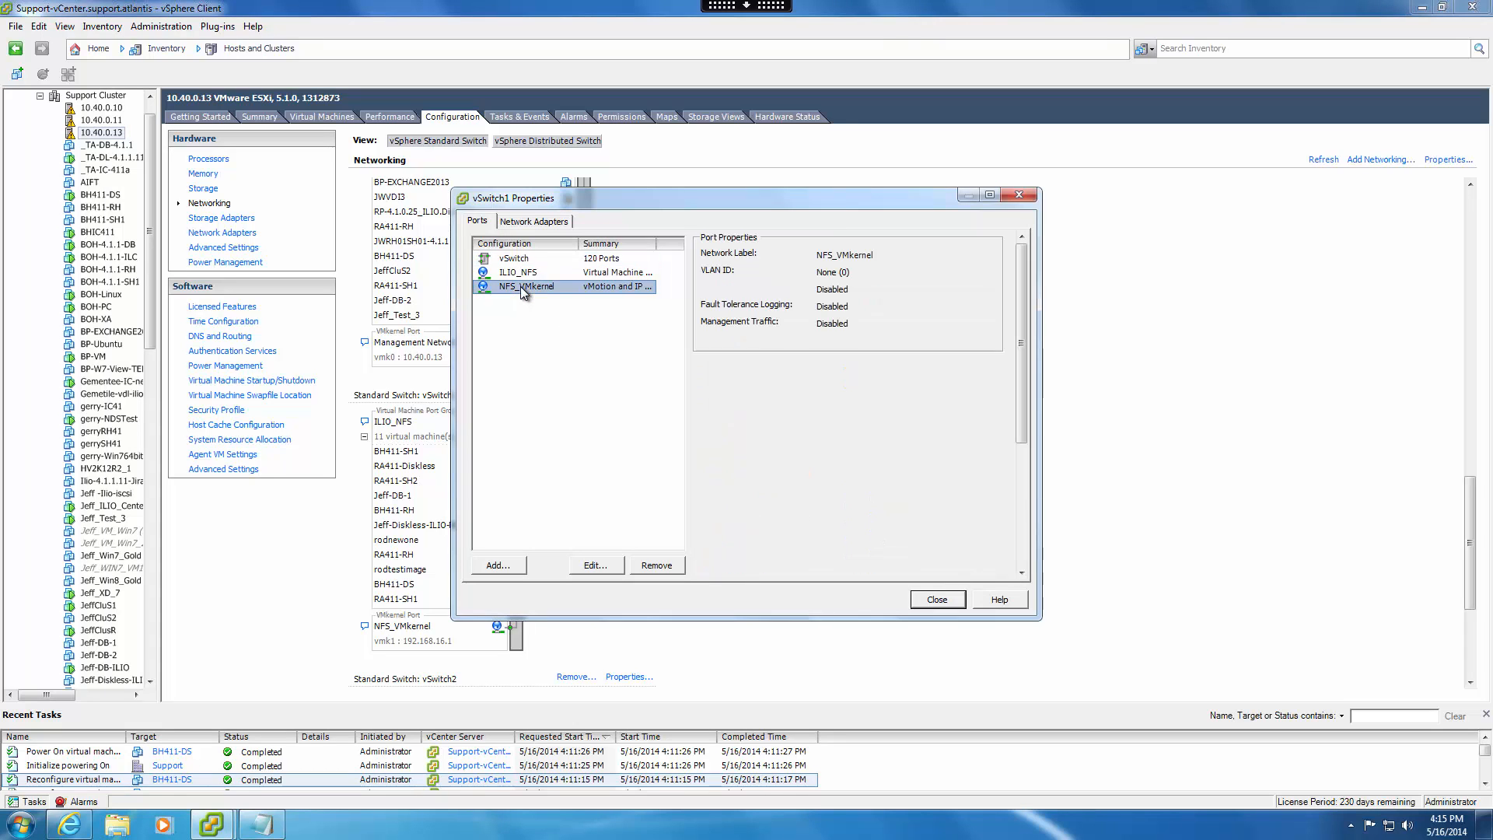
left_click(596, 566)
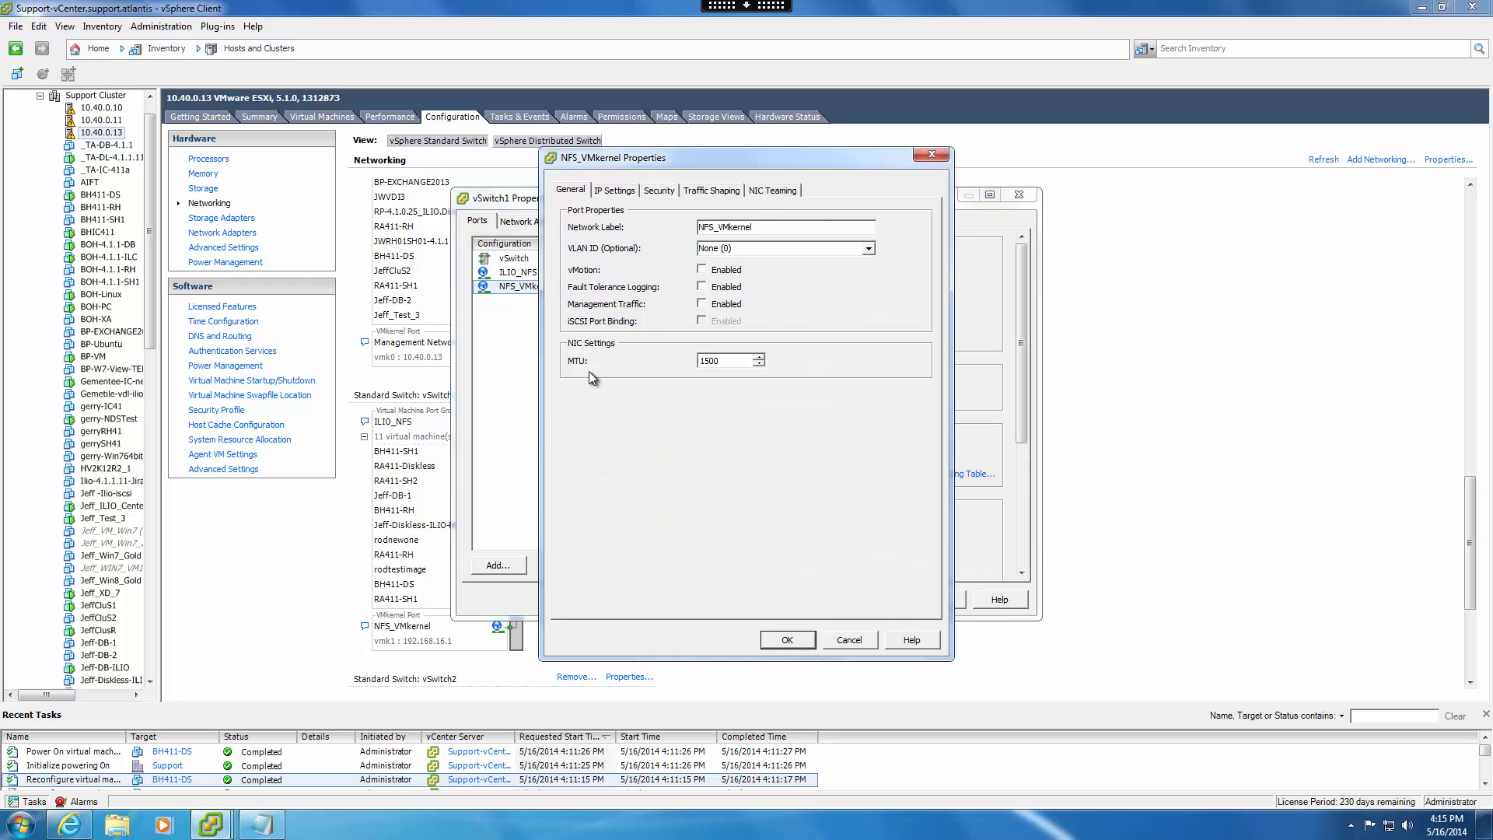
left_click(611, 191)
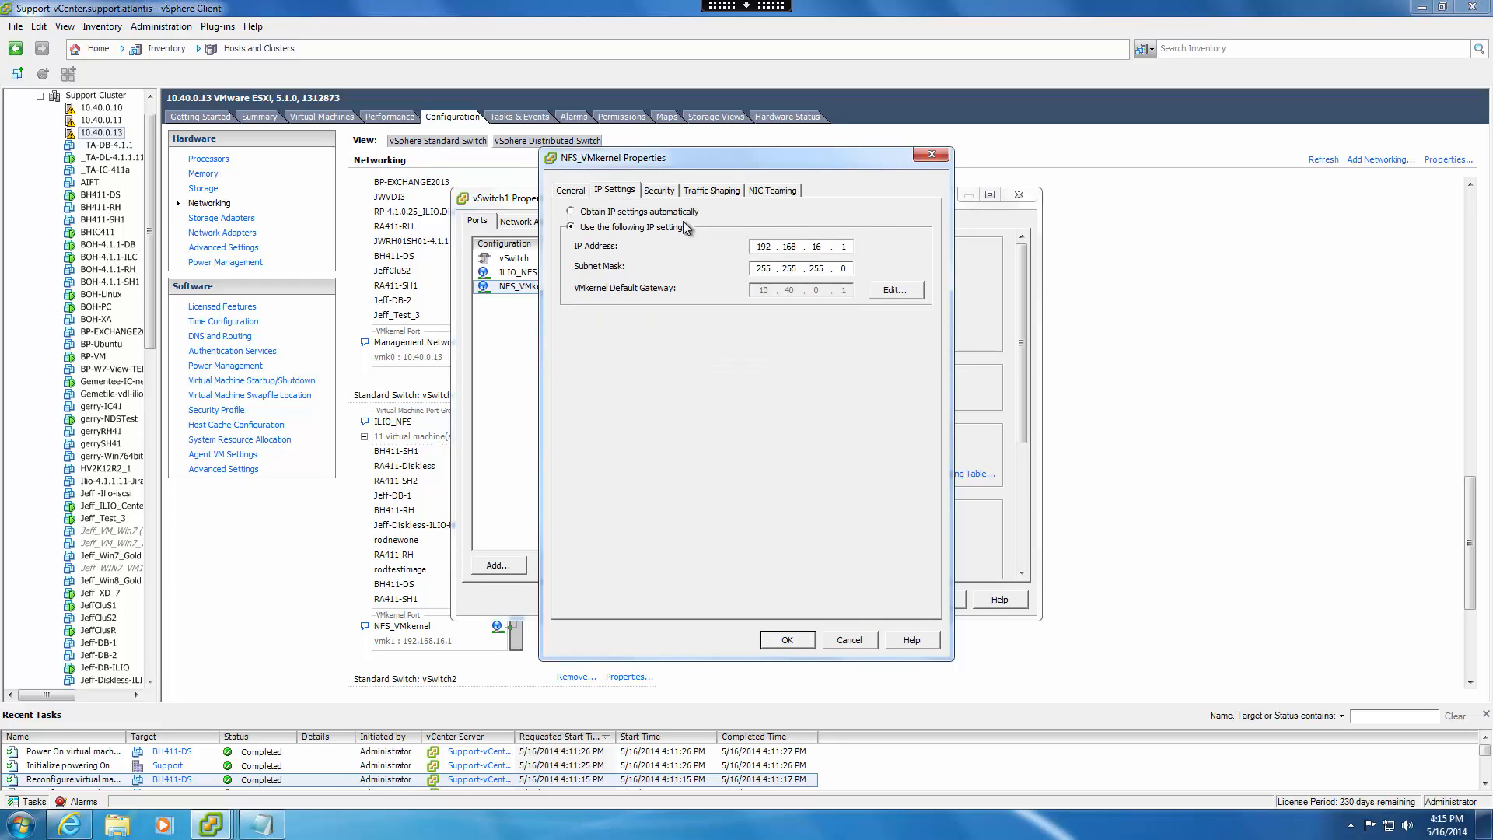
left_click(788, 641)
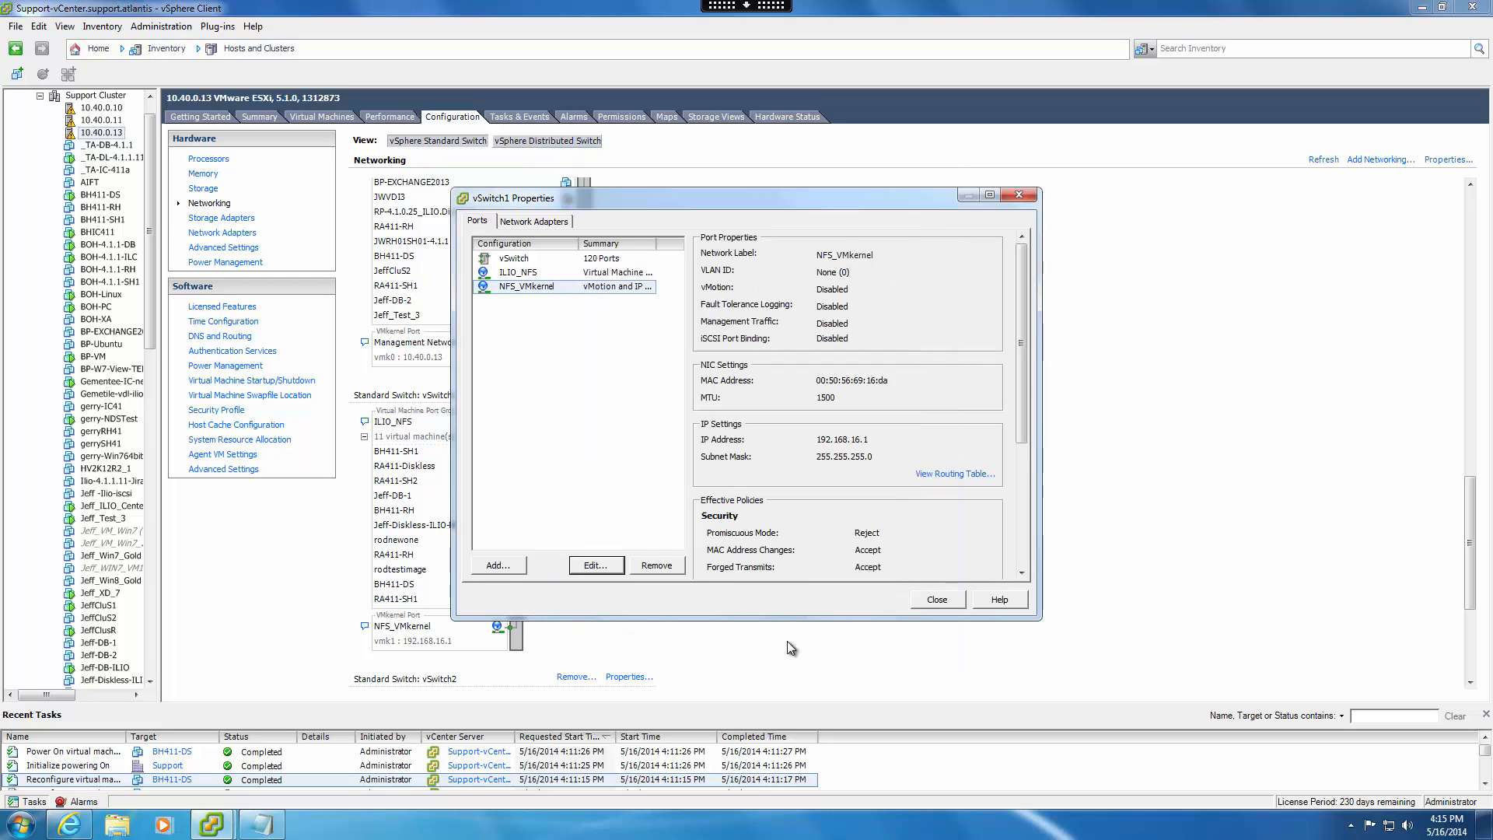
left_click(937, 601)
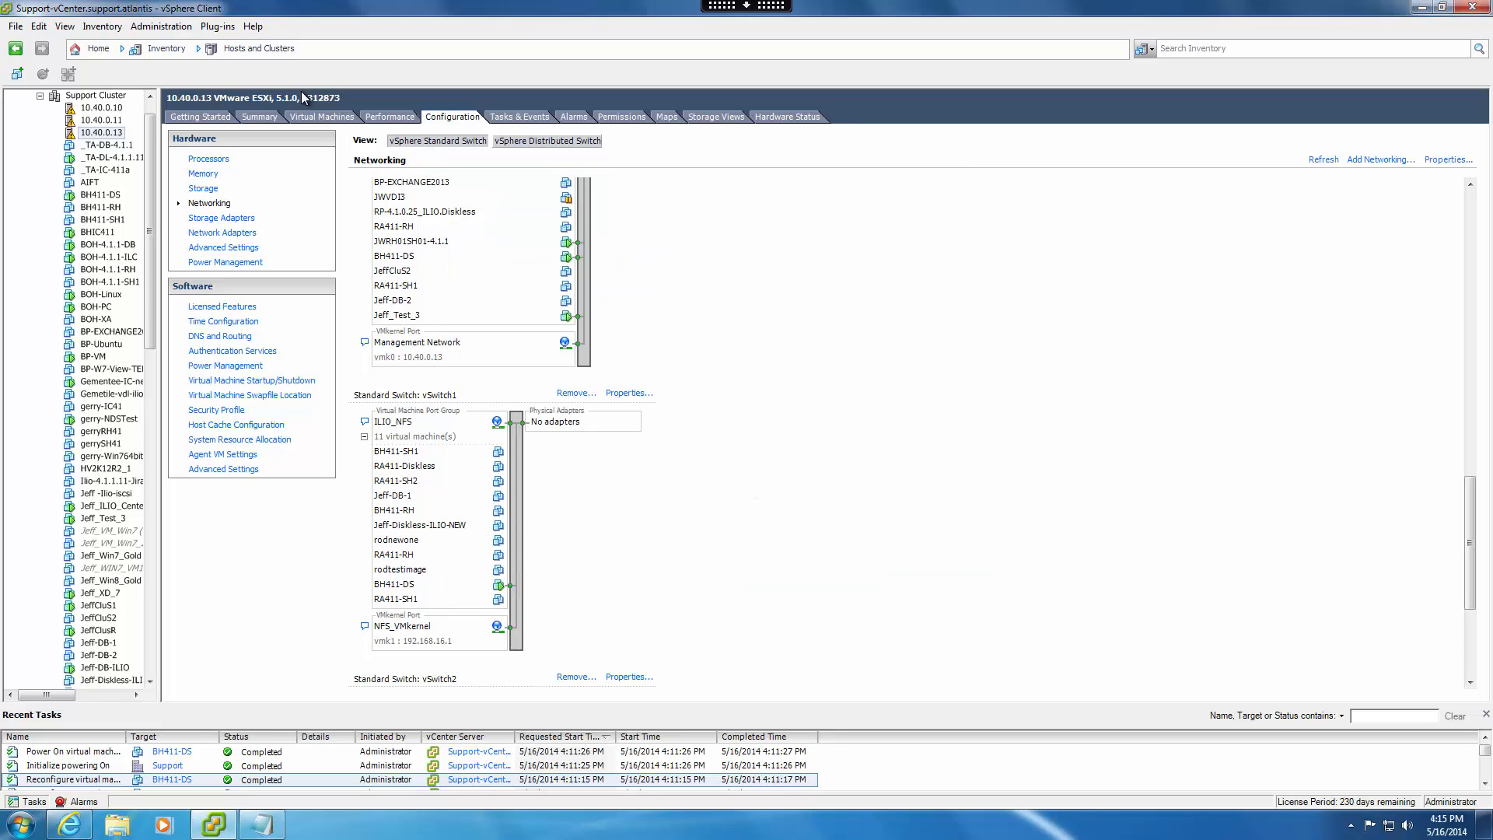
Return to the BH411-DS console and apply IP address 192.168.16.32 with netmask 255.255.255.0 and no gateway to eth1.
left_click(257, 48)
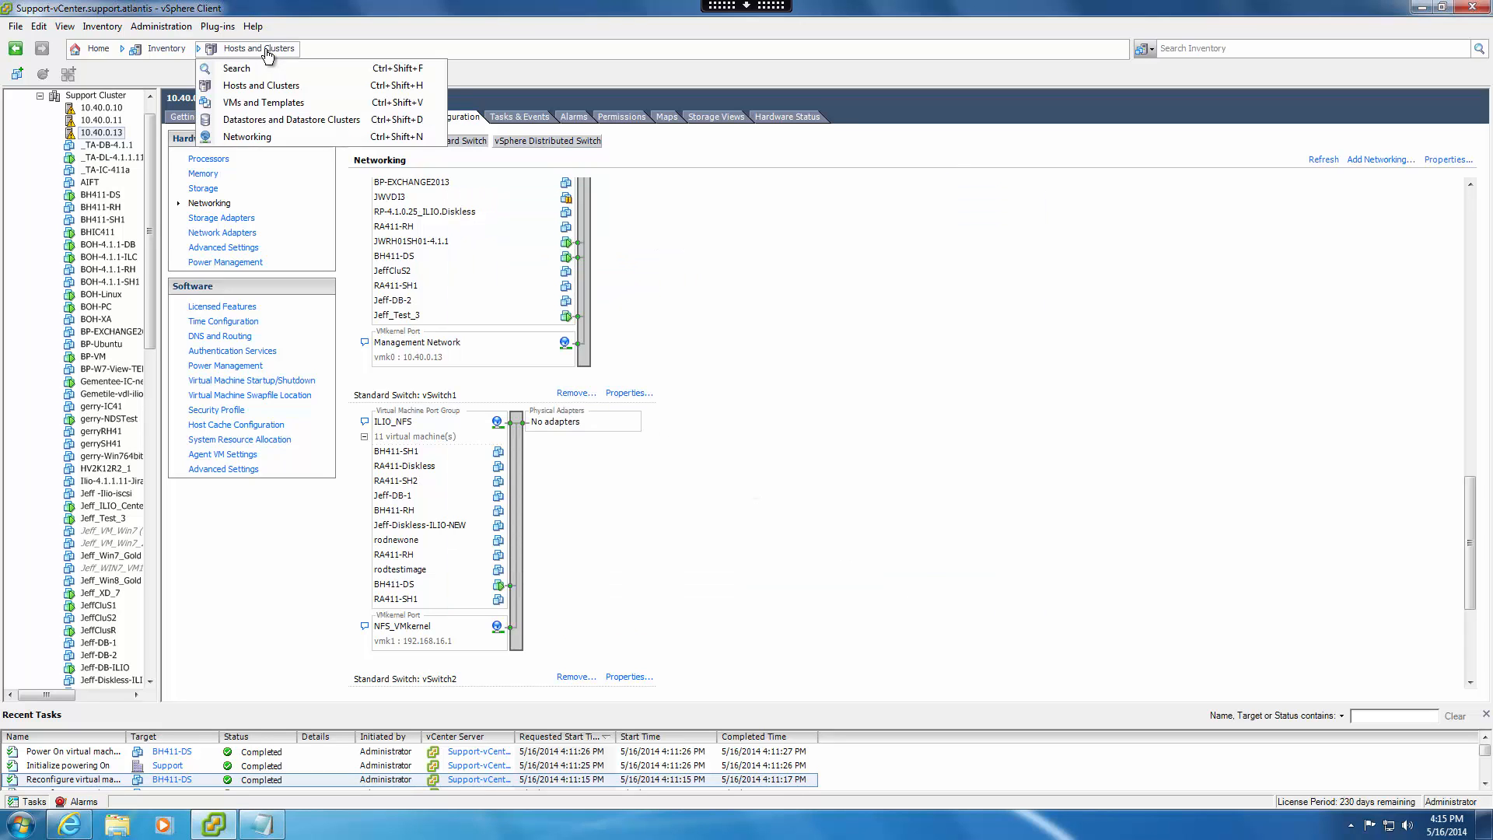
left_click(256, 104)
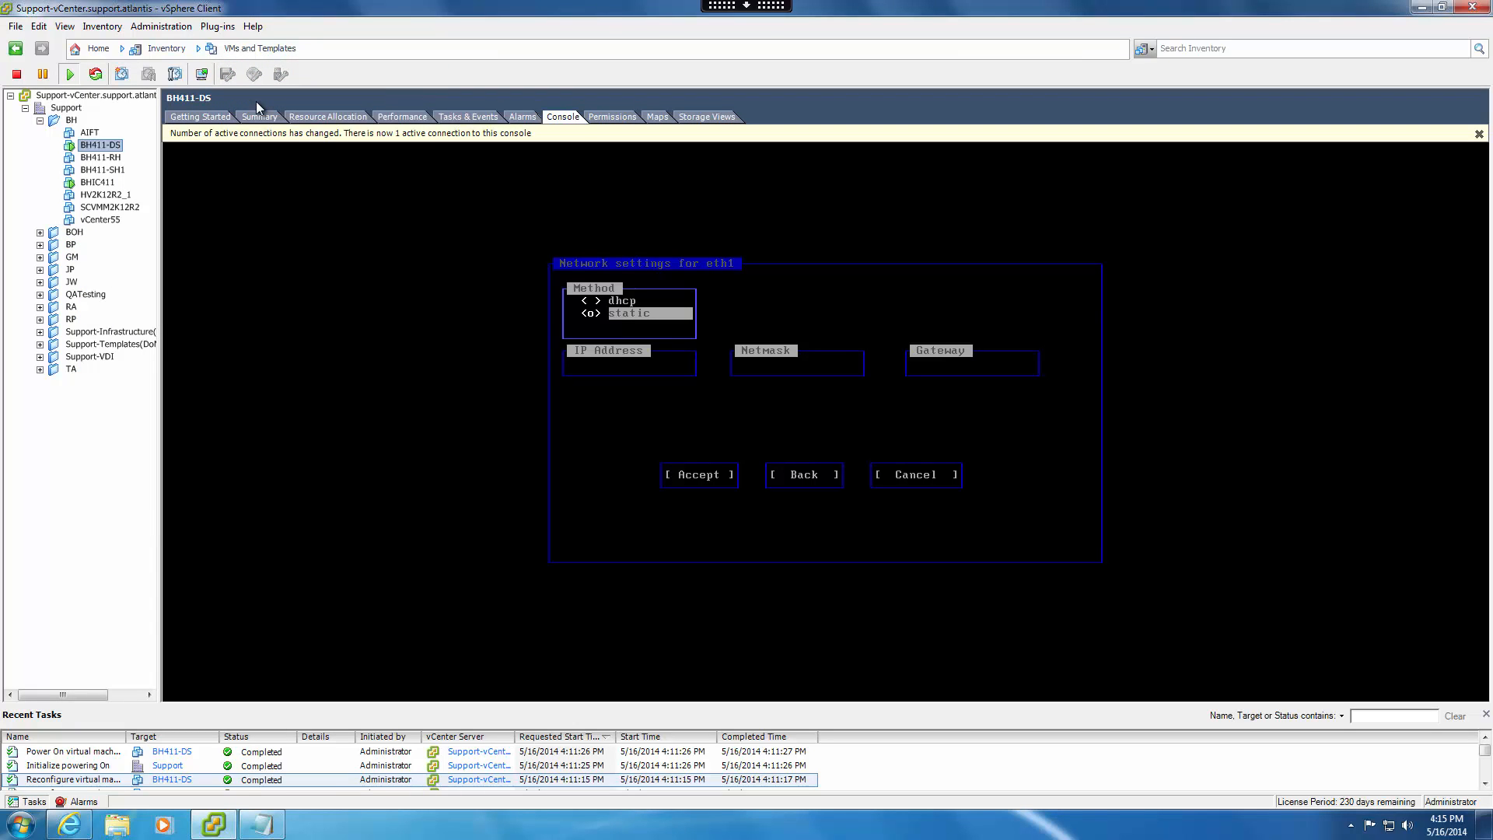
left_click(692, 425)
key("Tab")
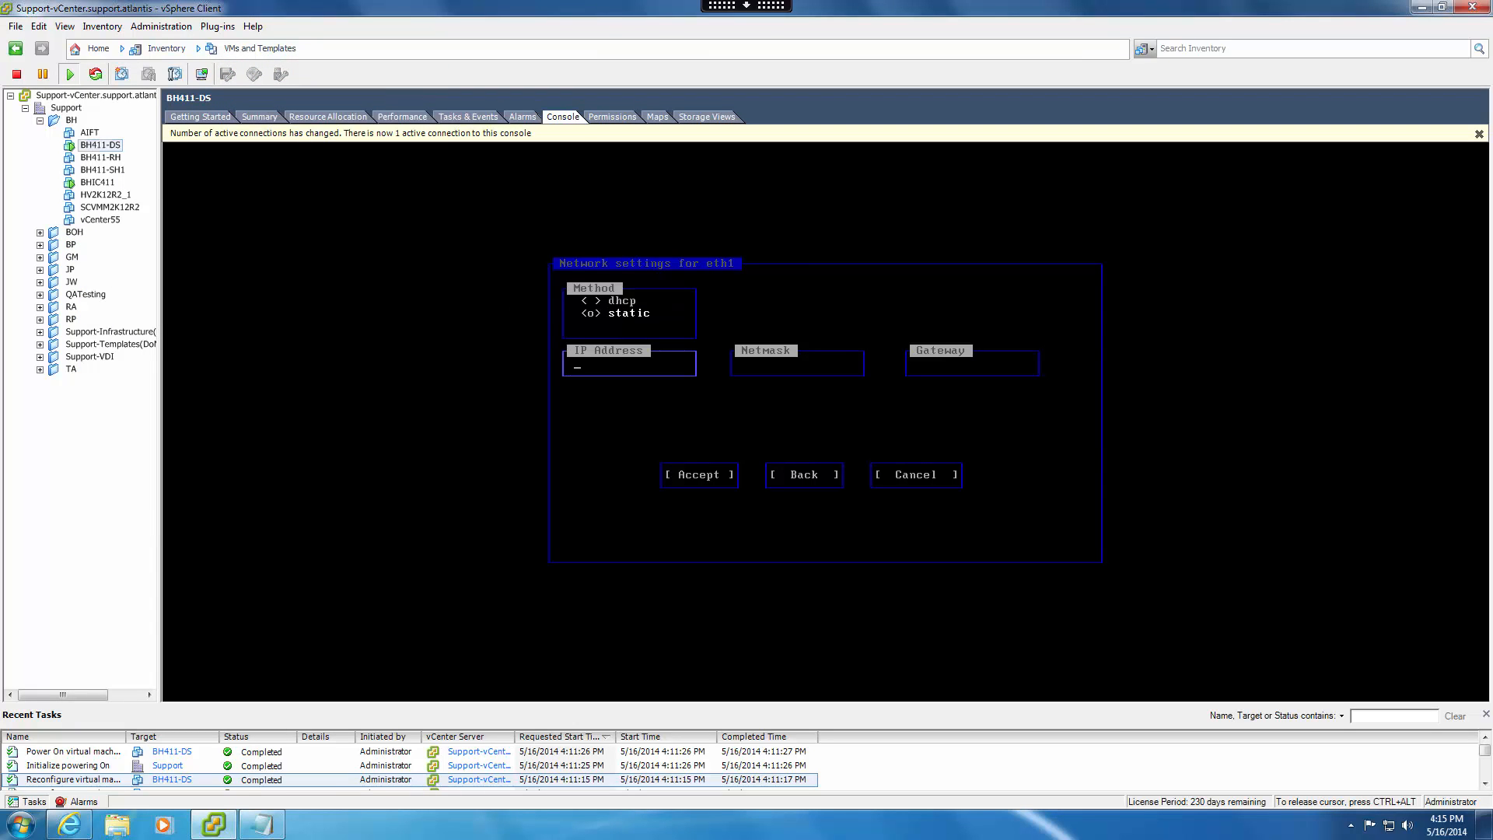
type("192.168.16.32")
key("Tab")
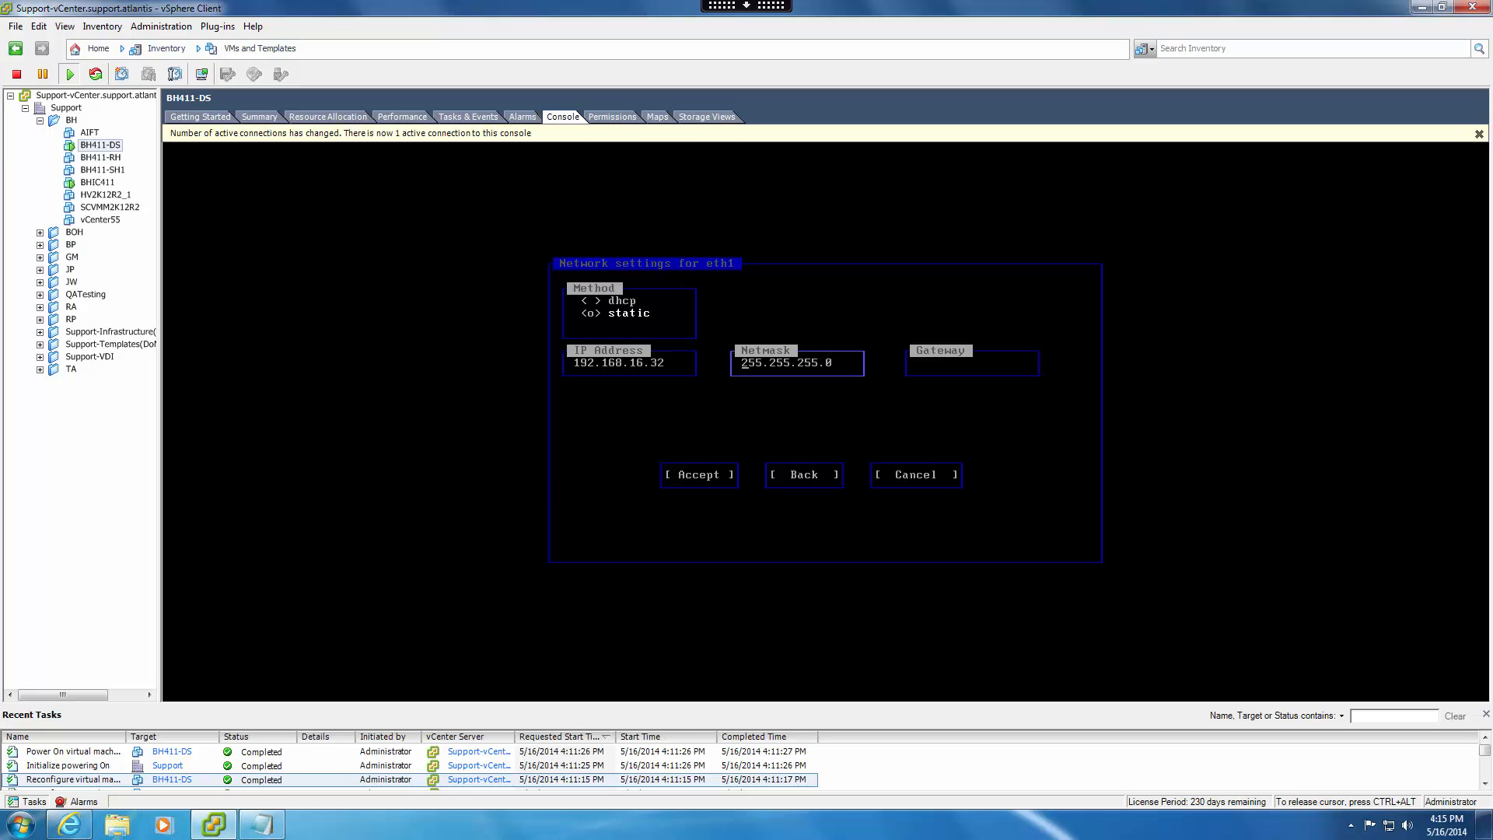
key("Tab")
key("Tab")
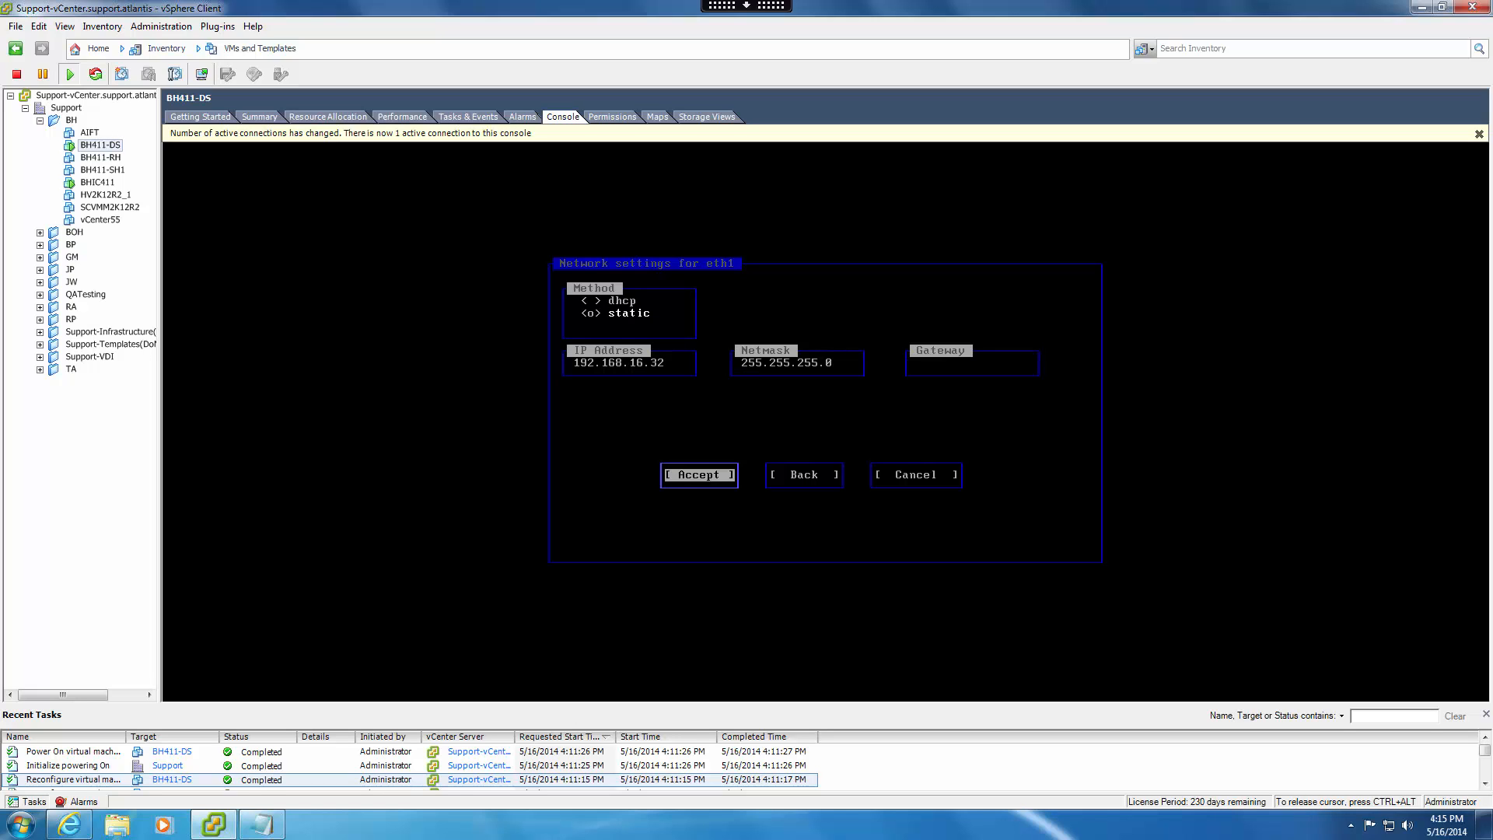
key("Return")
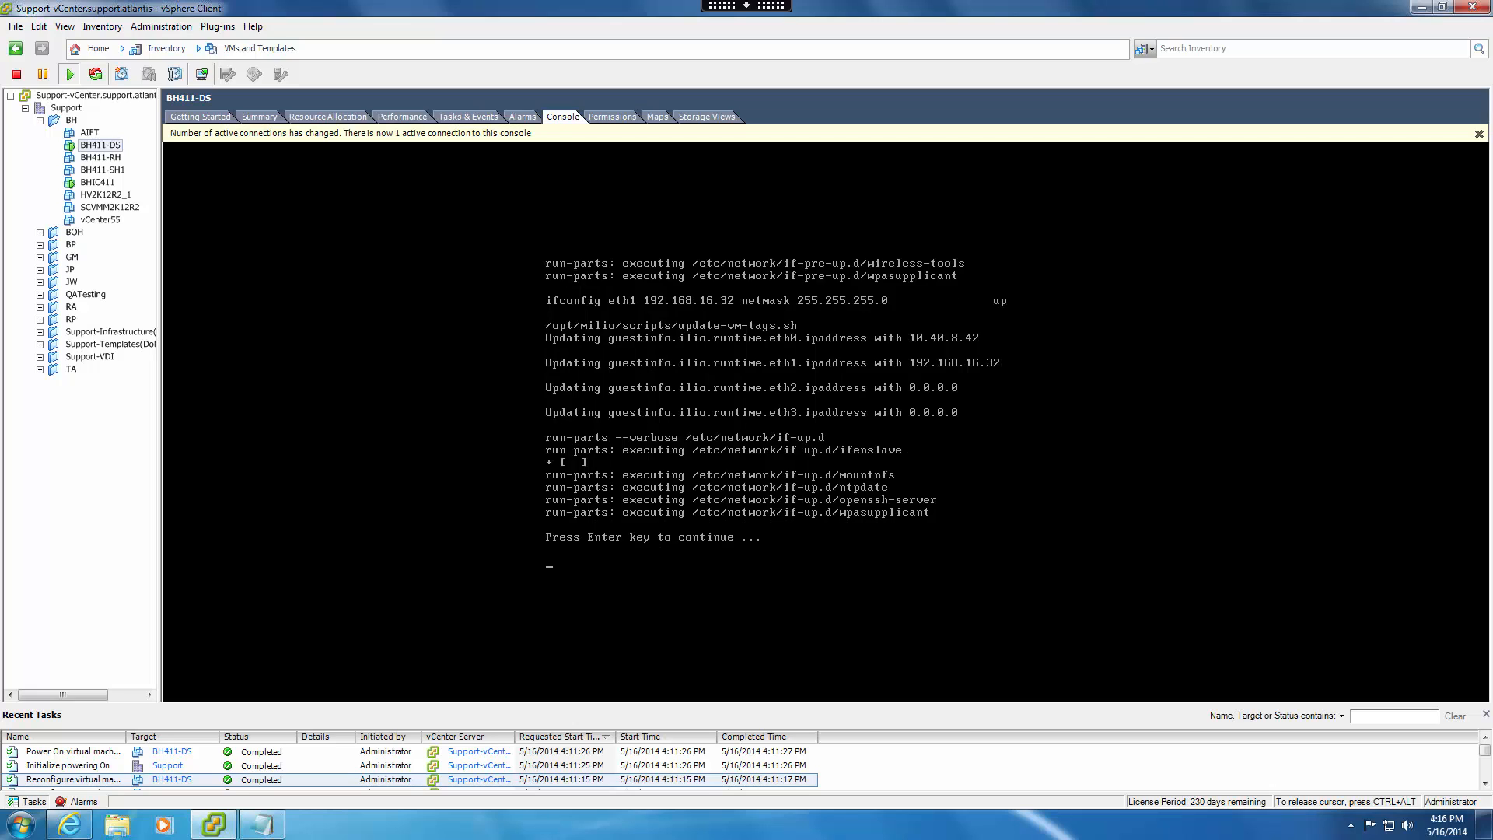
Finish configuring interfaces and exit the network configuration wizard.
key("Return")
key("Tab")
key("Return")
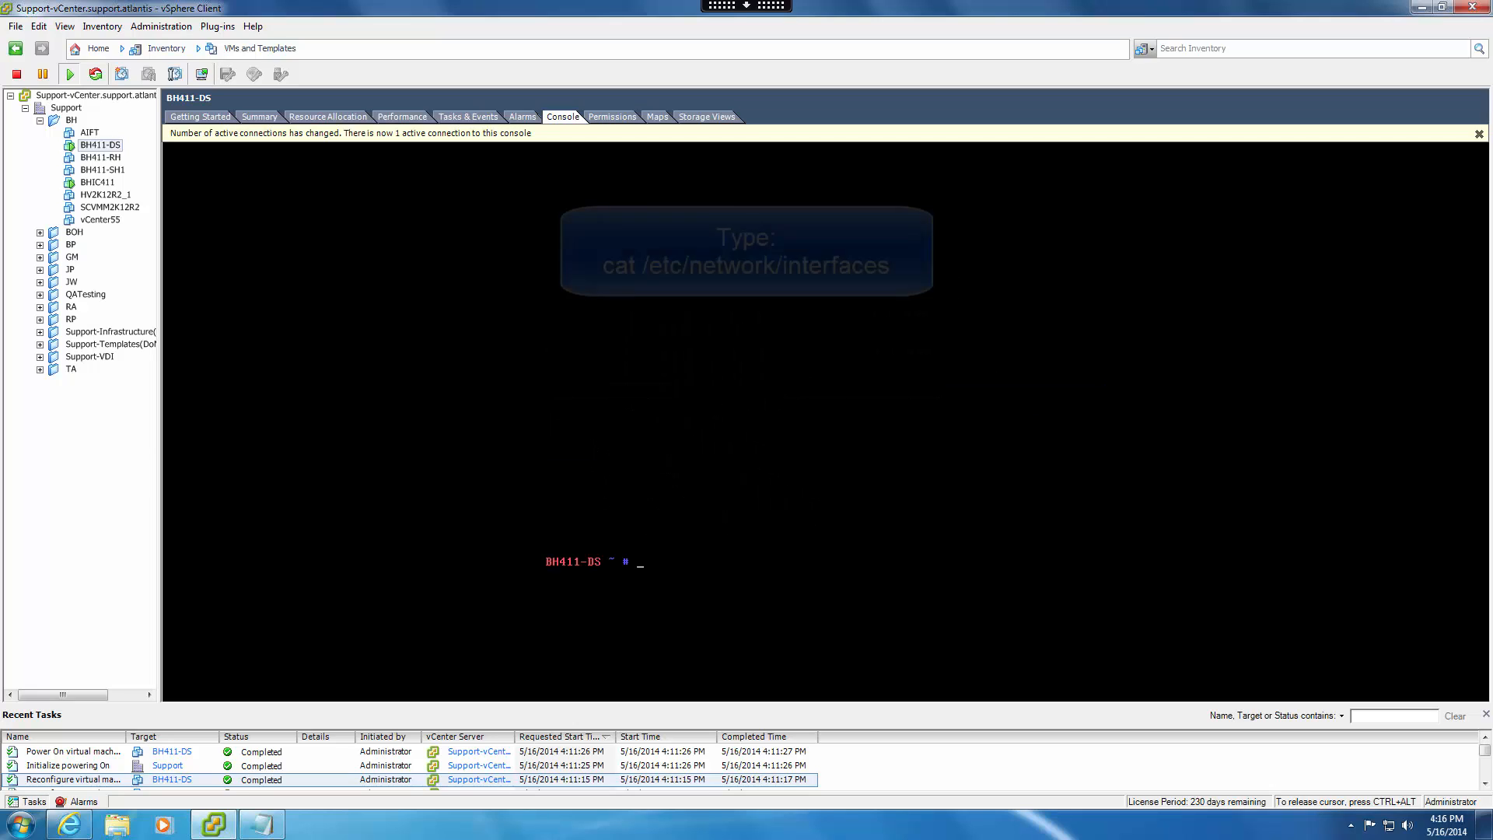
Print the contents of /etc/network/interfaces in the BH411-DS console to review the eth0 and eth1 settings.
type("cat /etc/")
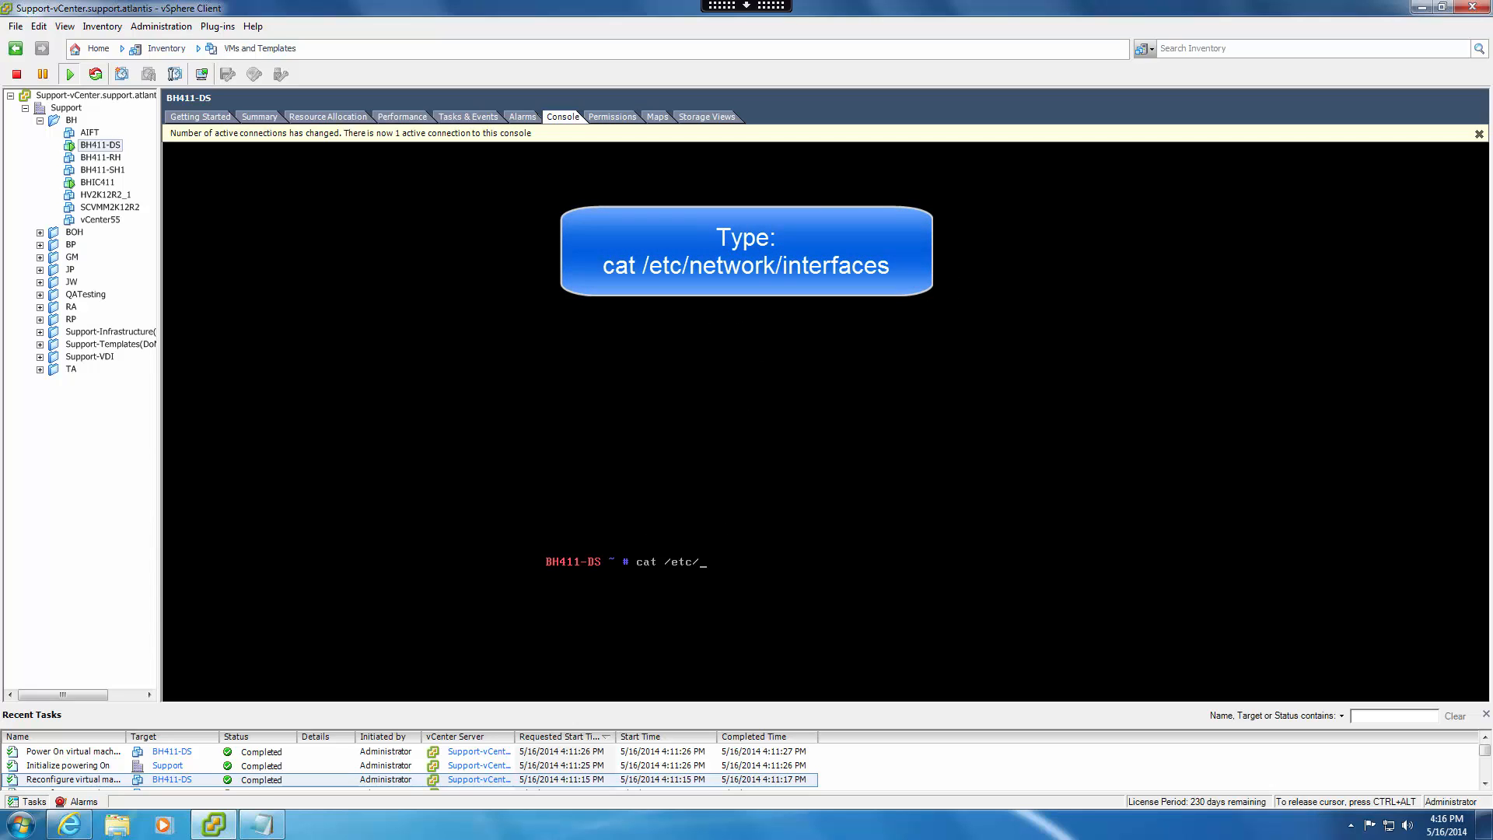
type("network/interfaces")
key("Return")
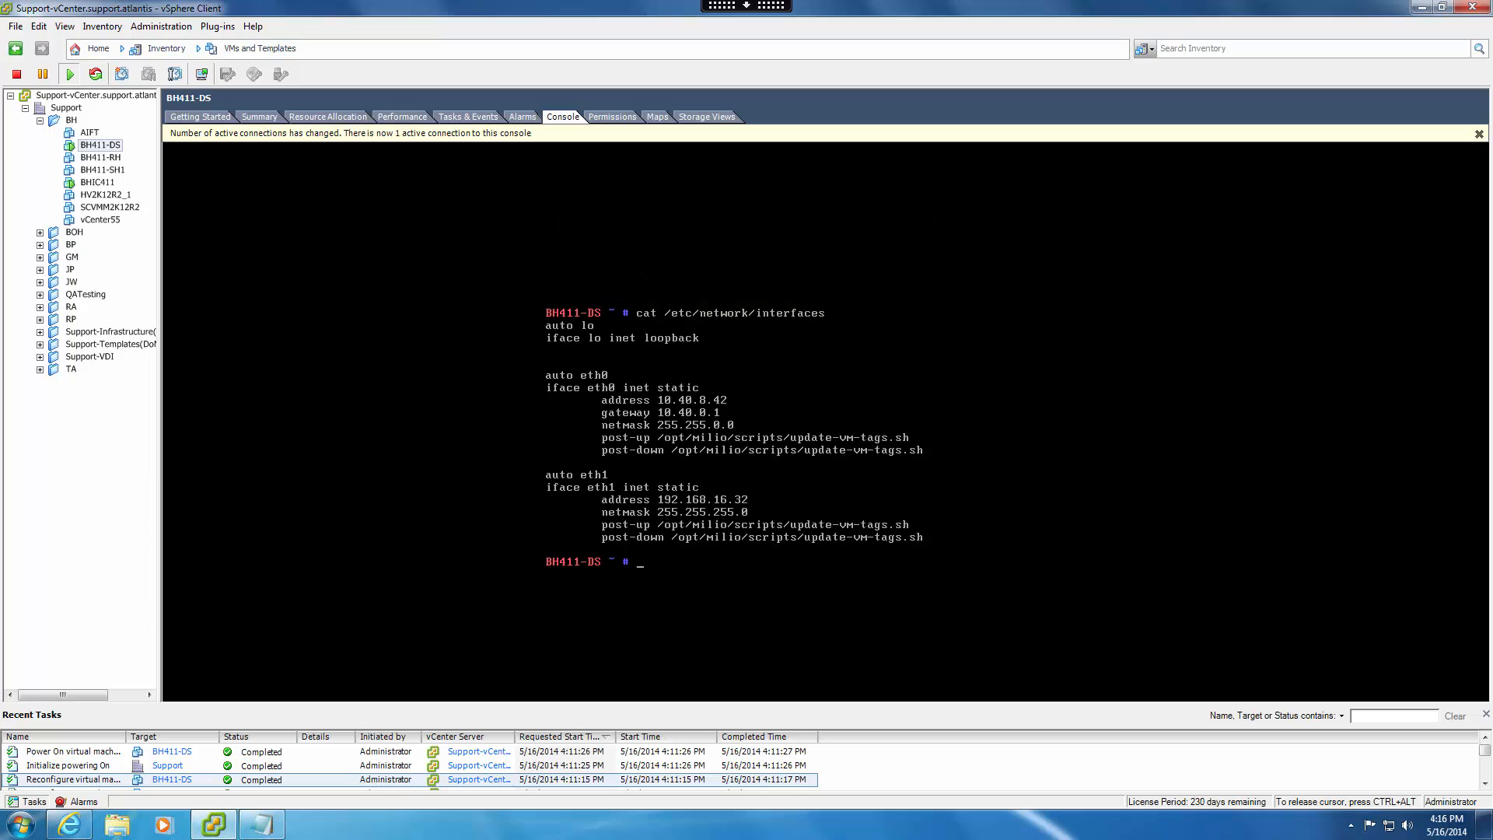
Reboot BH411-DS and log back in with the default account's username and password.
type("reboot")
key("Return")
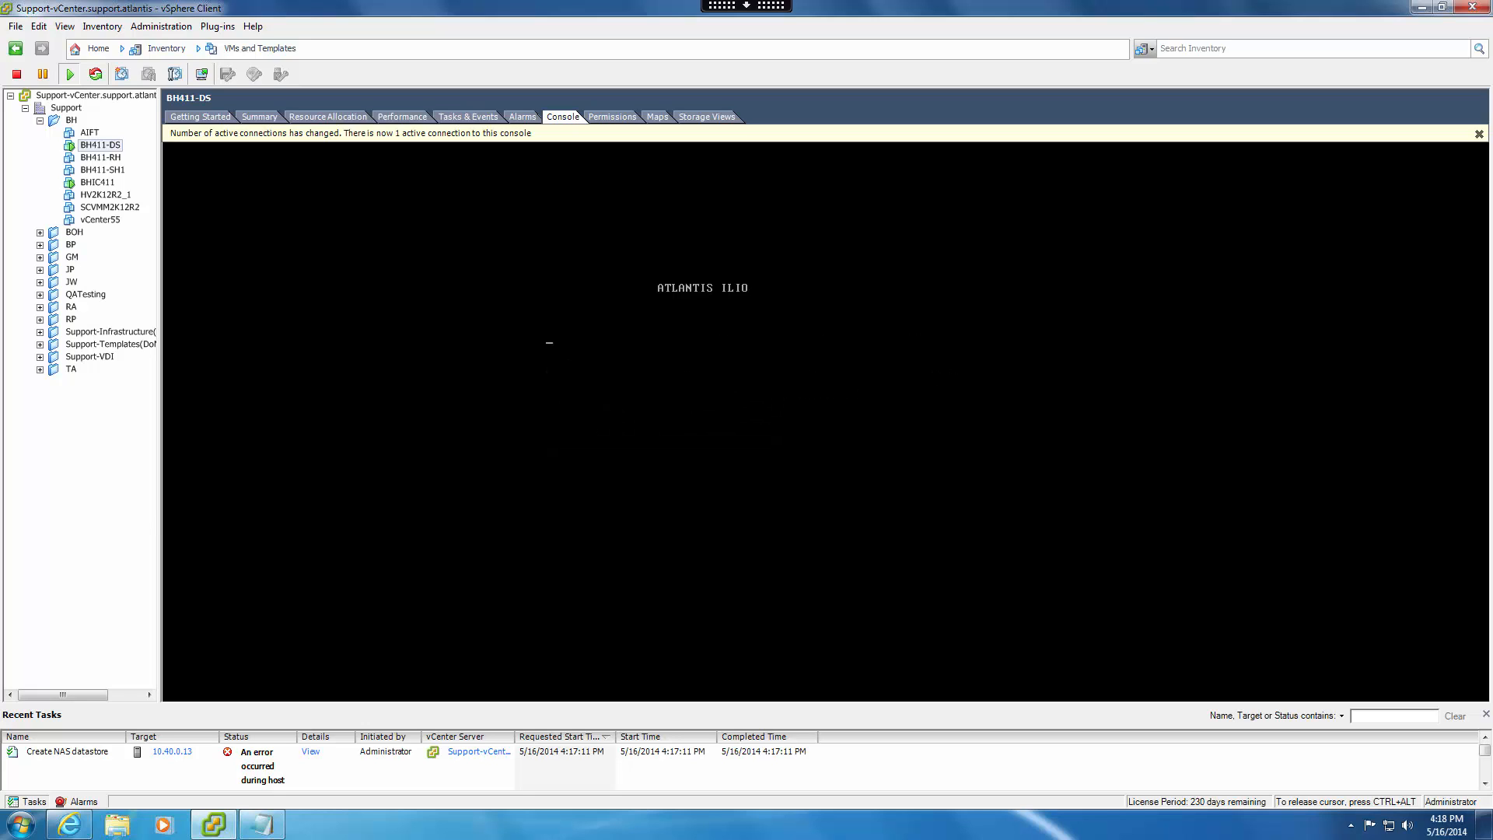
type("poweruser")
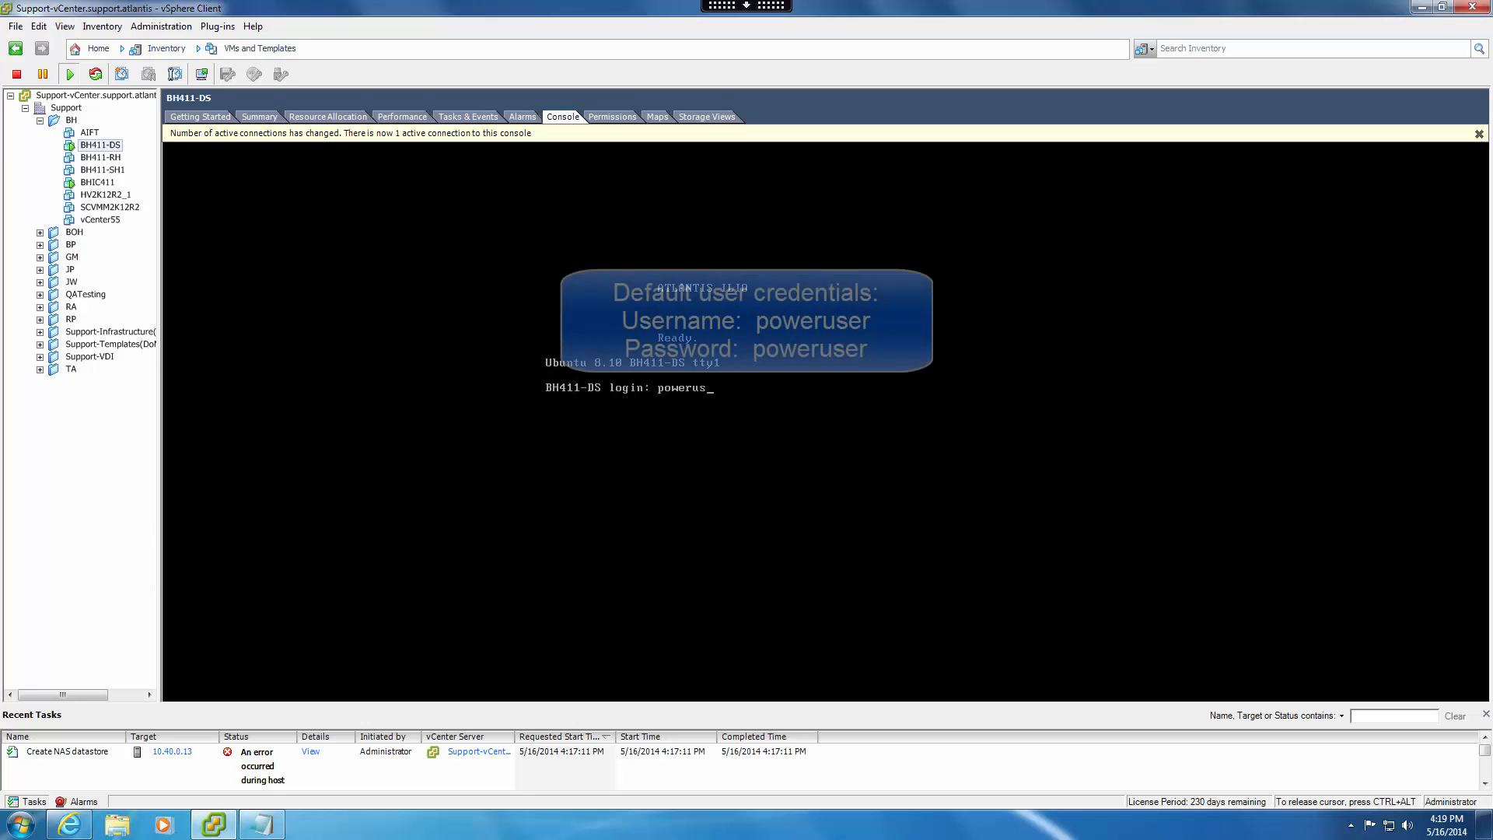
key("Return")
type("poweruser")
key("Return")
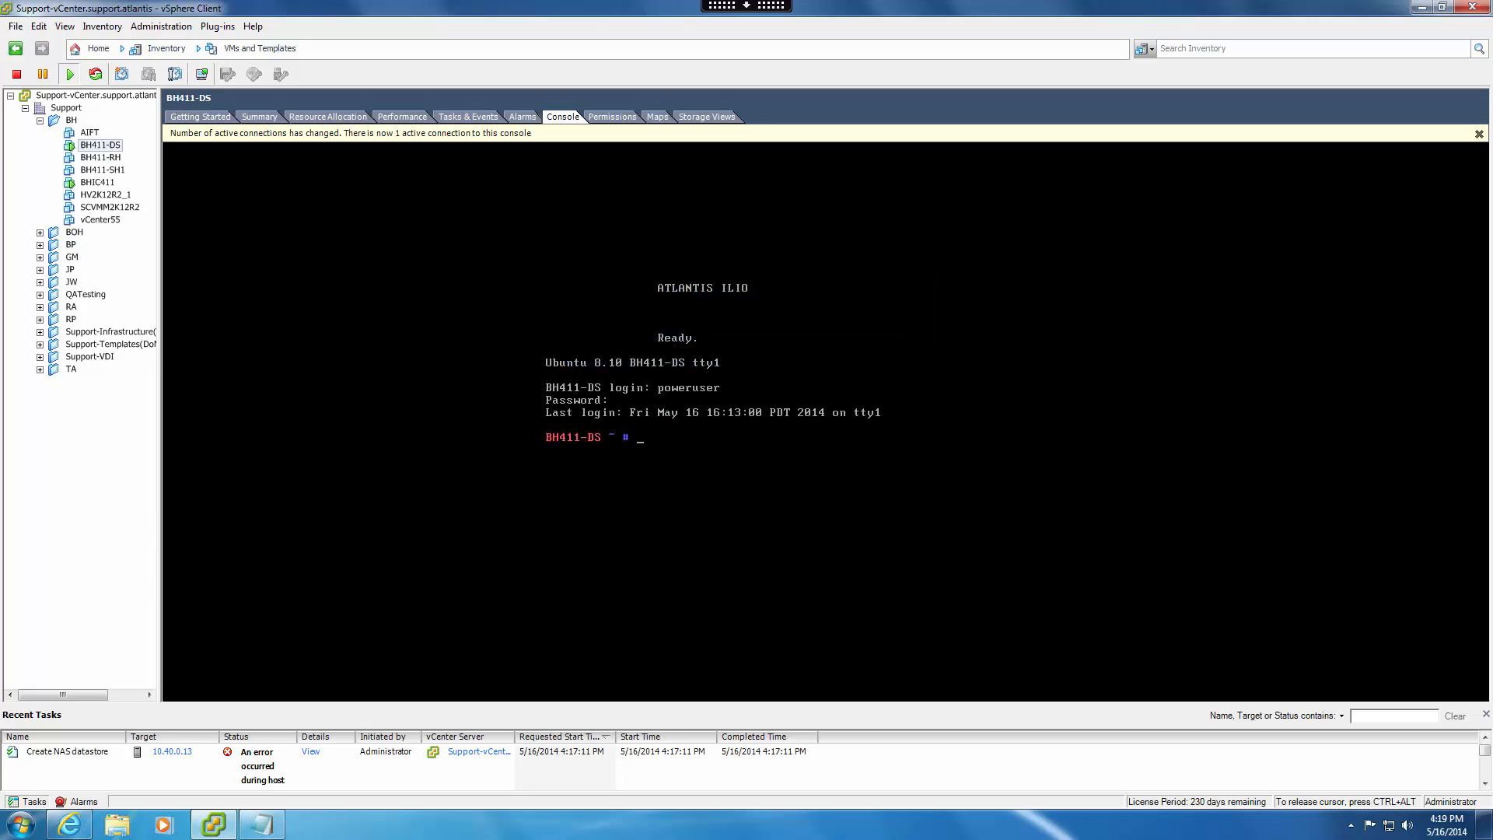
Recheck the eth0 and eth1 configuration in /etc/network/interfaces after the reboot and release the console.
type("cat /etc/network/interfaces")
key("Return")
key("ctrl+alt")
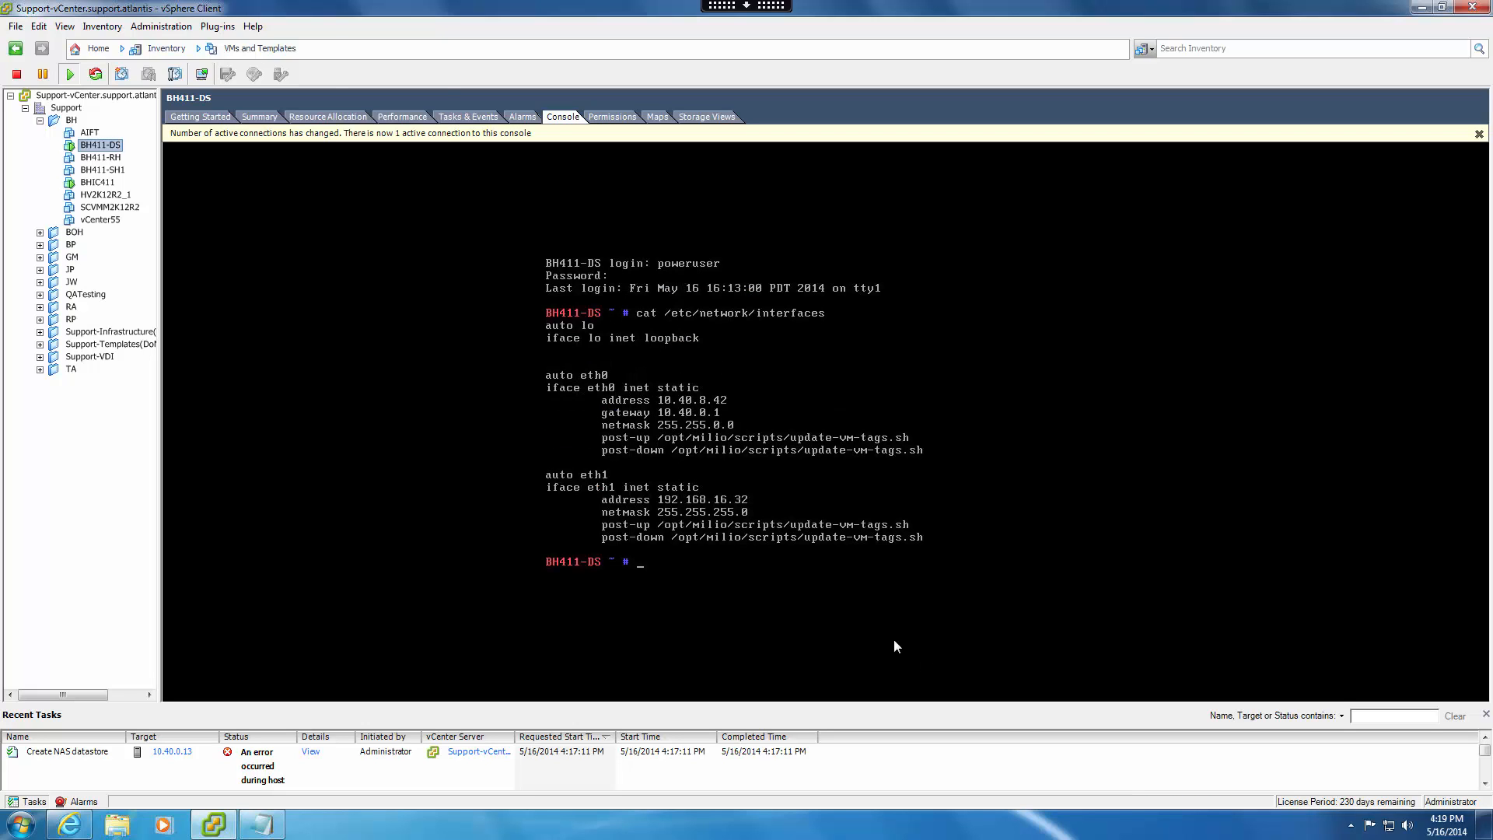
Start adding a Network File System datastore in the storage configuration of host 10.40.0.13.
left_click(268, 49)
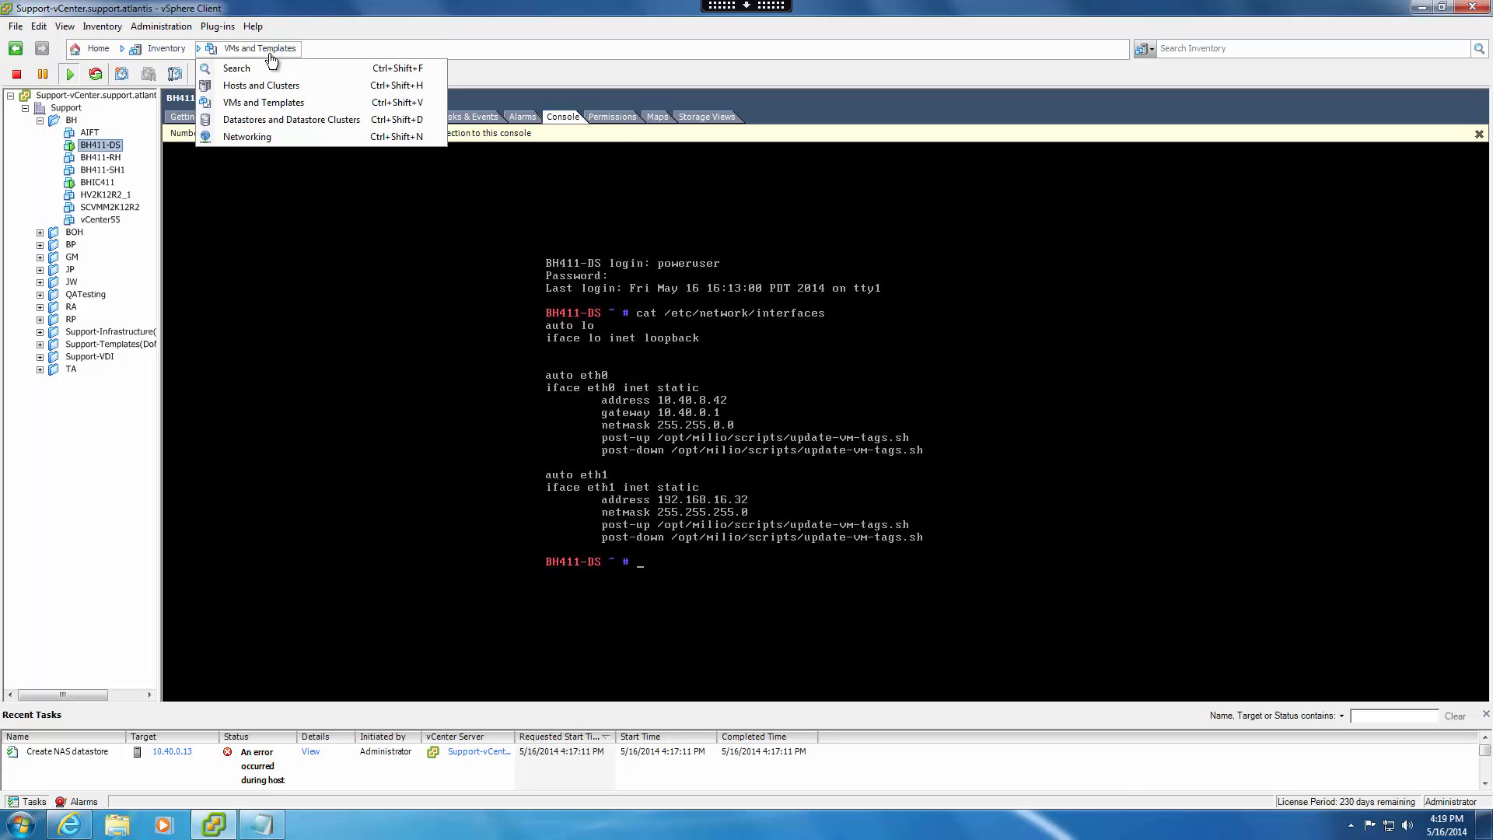
left_click(282, 118)
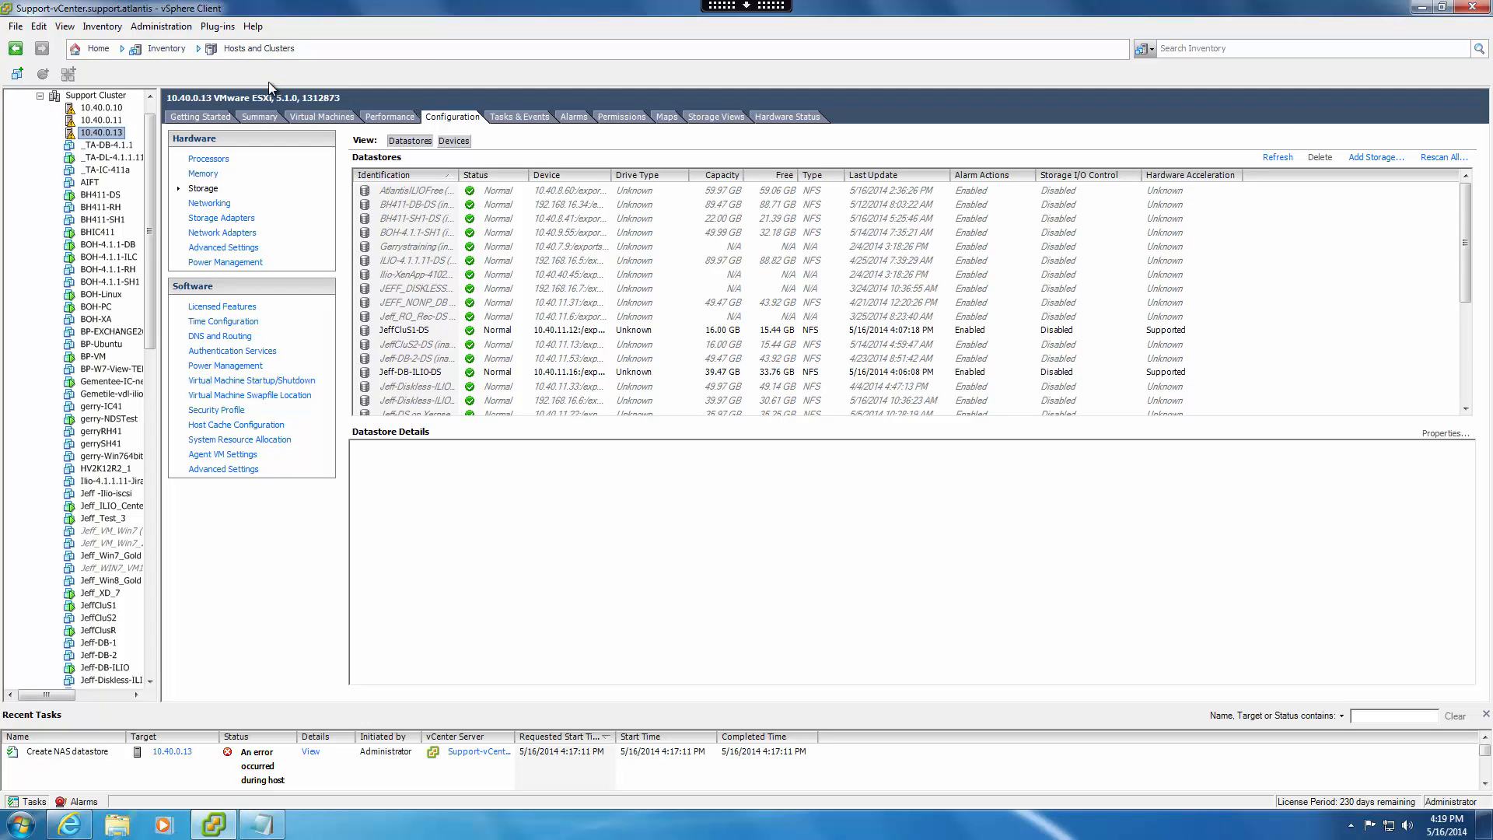
left_click(1375, 157)
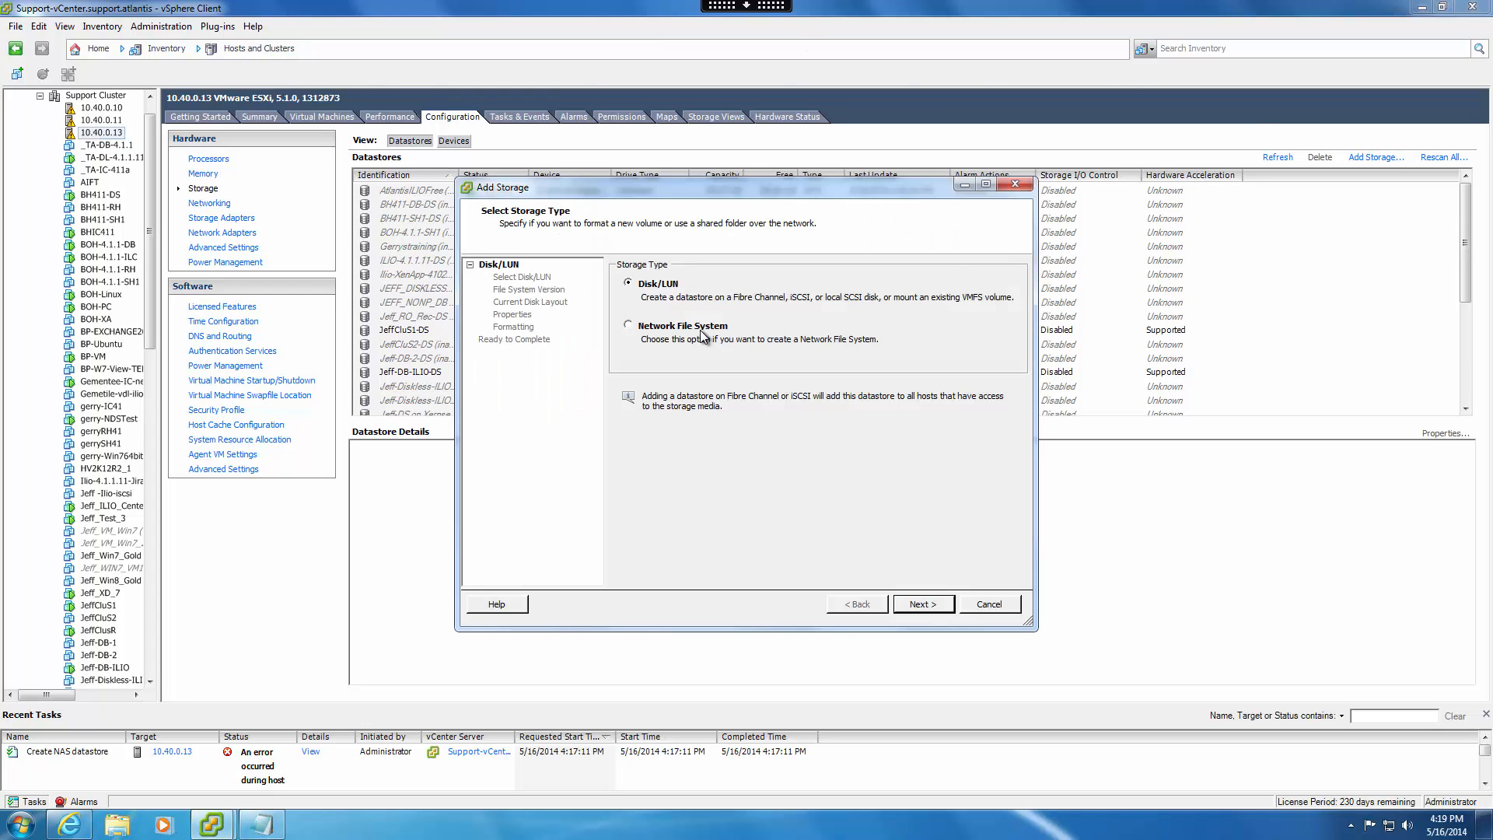
left_click(704, 335)
left_click(923, 605)
Create the datastore BH411-DS from server 192.168.16.32 and folder /exports/ILIO_VirtualDesktops, and view its details.
type("19")
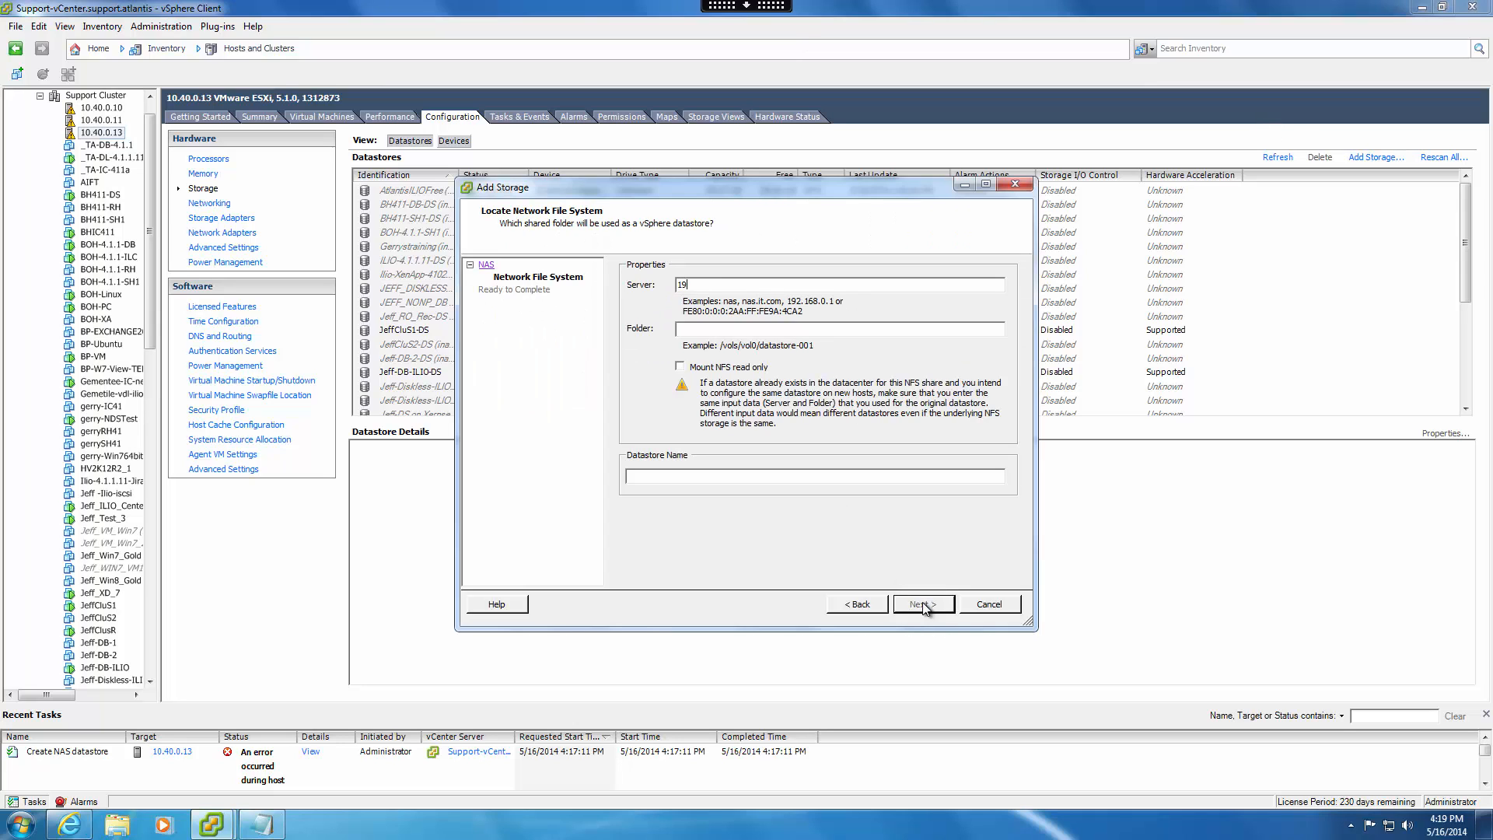
type("2.168.16.32")
key("Tab")
type("/exports/ILIO_VirtualDesktops")
key("Tab")
key("Tab")
type("BH")
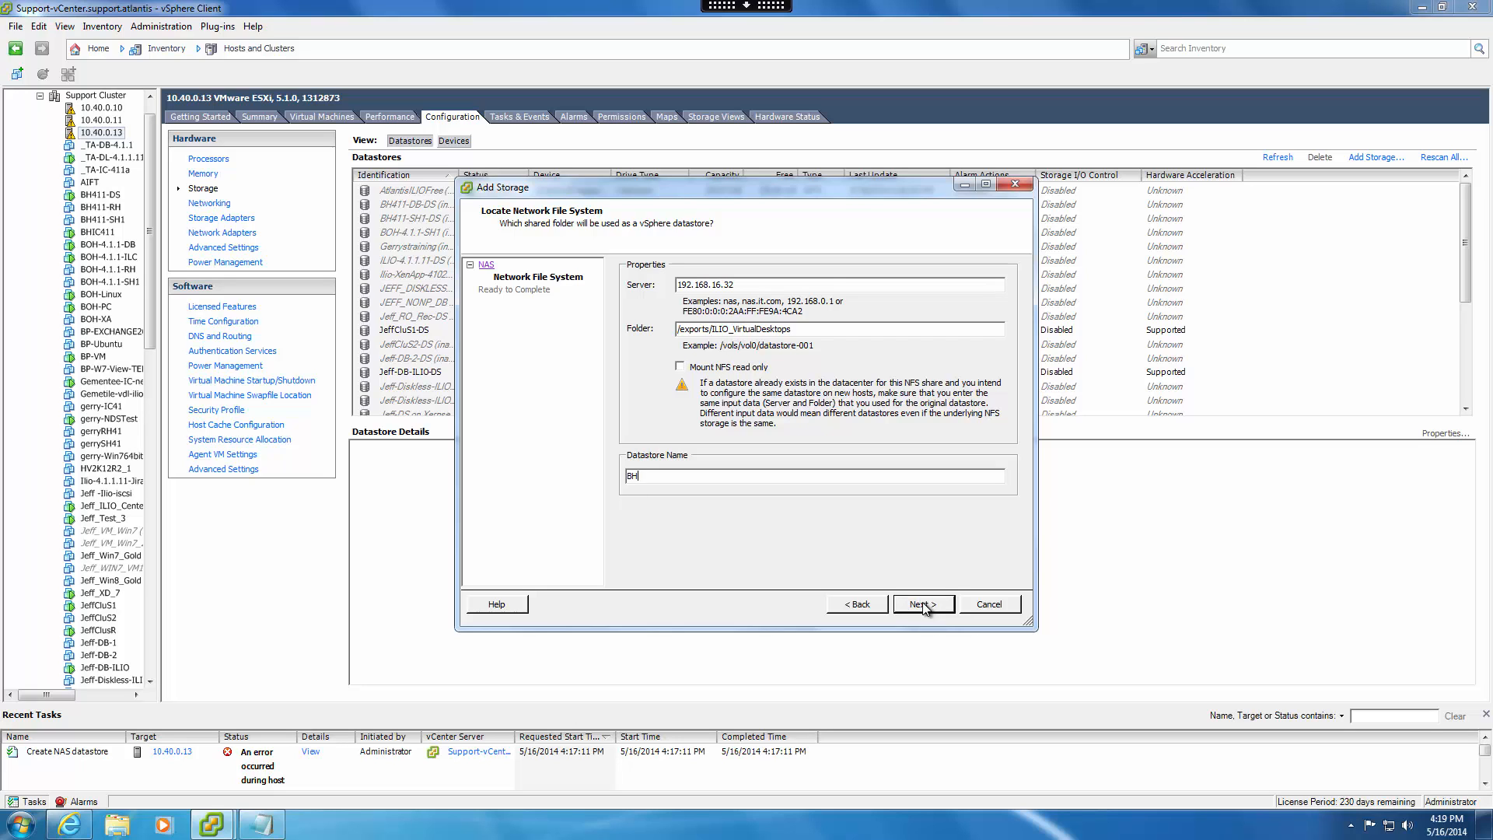
type("411-DS")
left_click(923, 604)
left_click(924, 605)
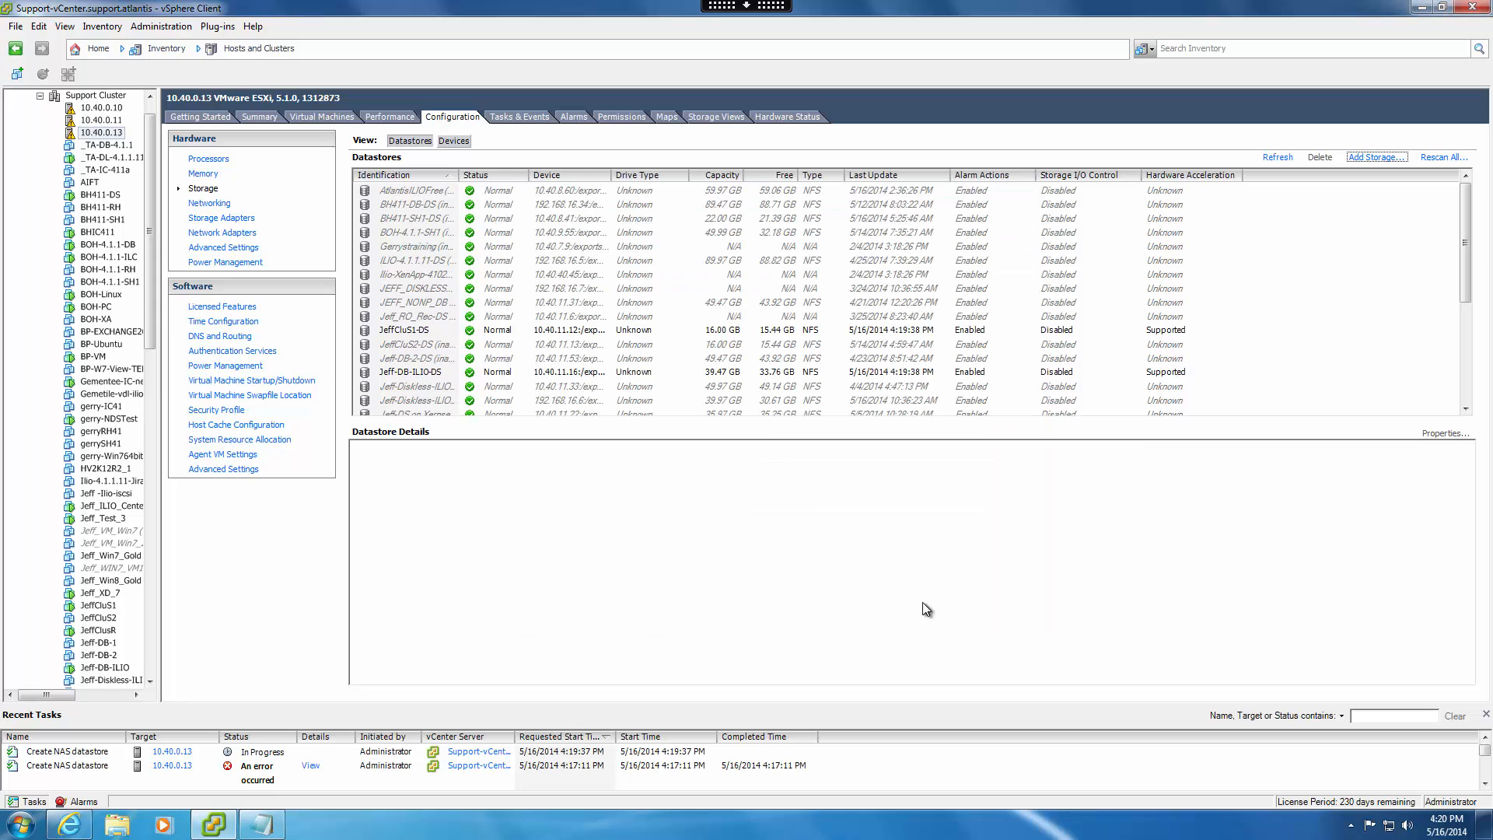
left_click(84, 752)
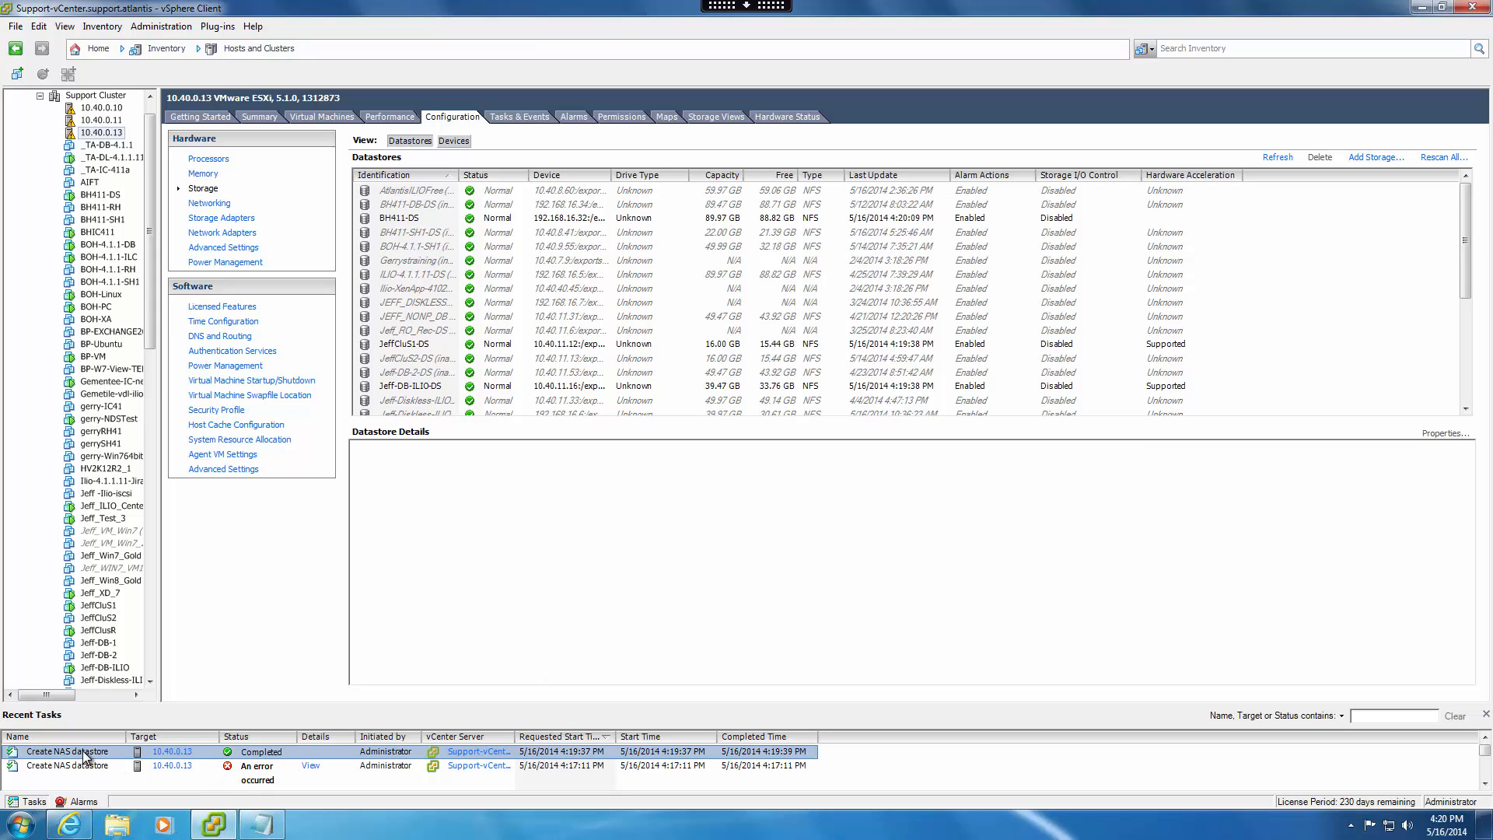
left_click(403, 221)
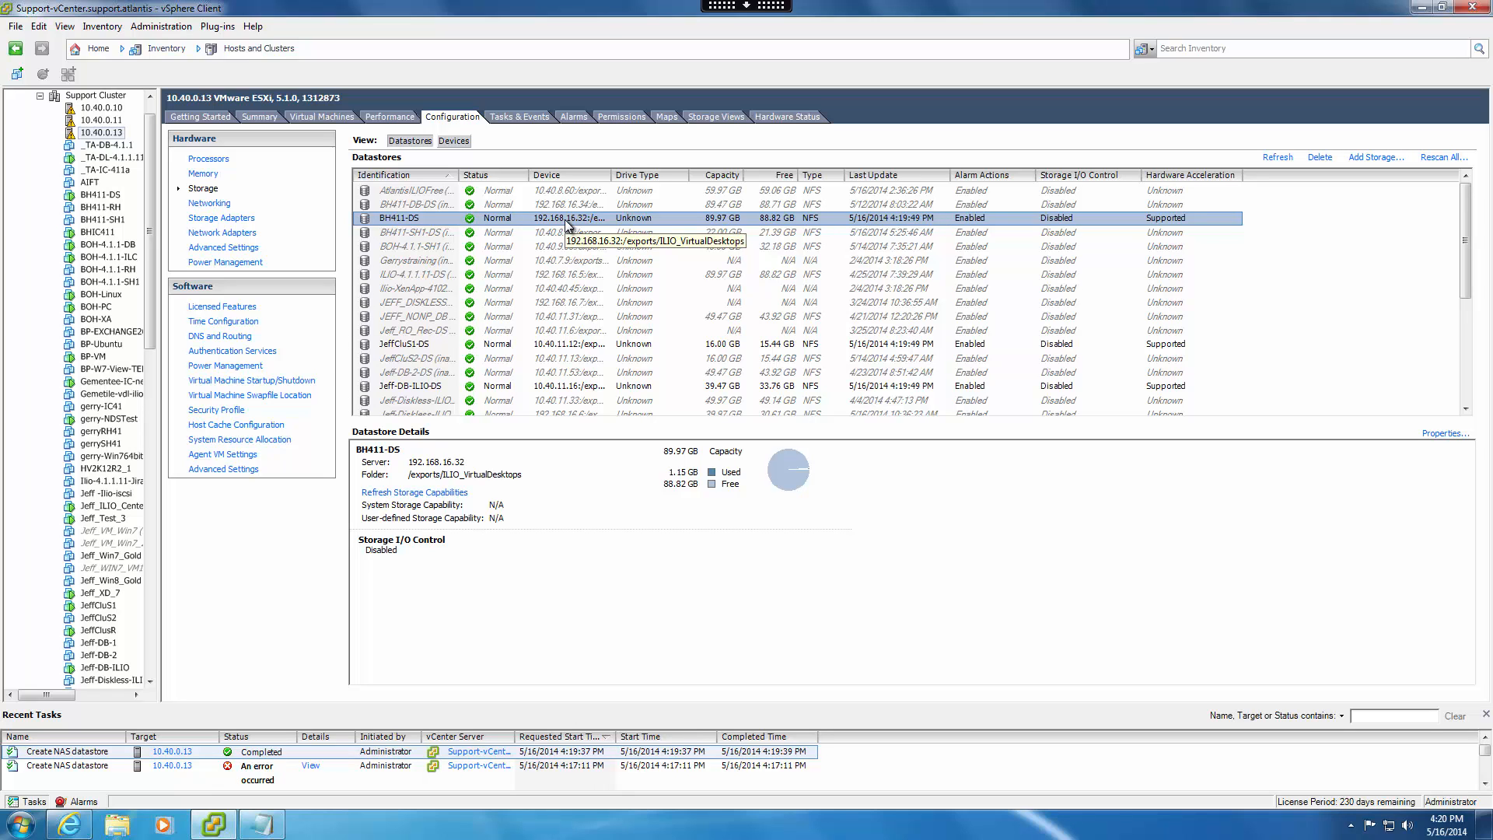
Switch to Atlantis ILIO Center and discover the ILIO controllers from the hypervisor setup.
left_click(69, 826)
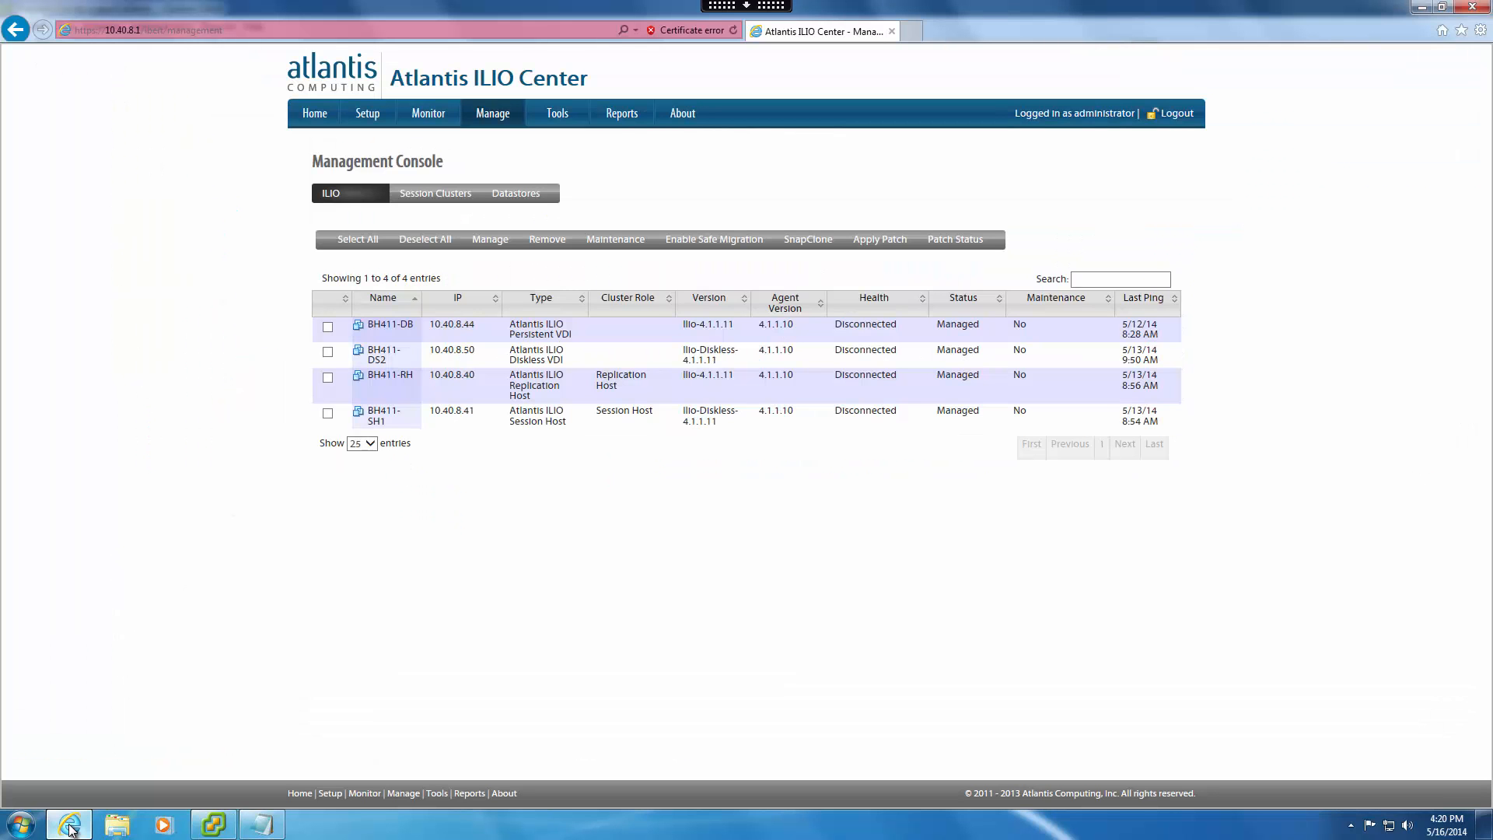
left_click(367, 117)
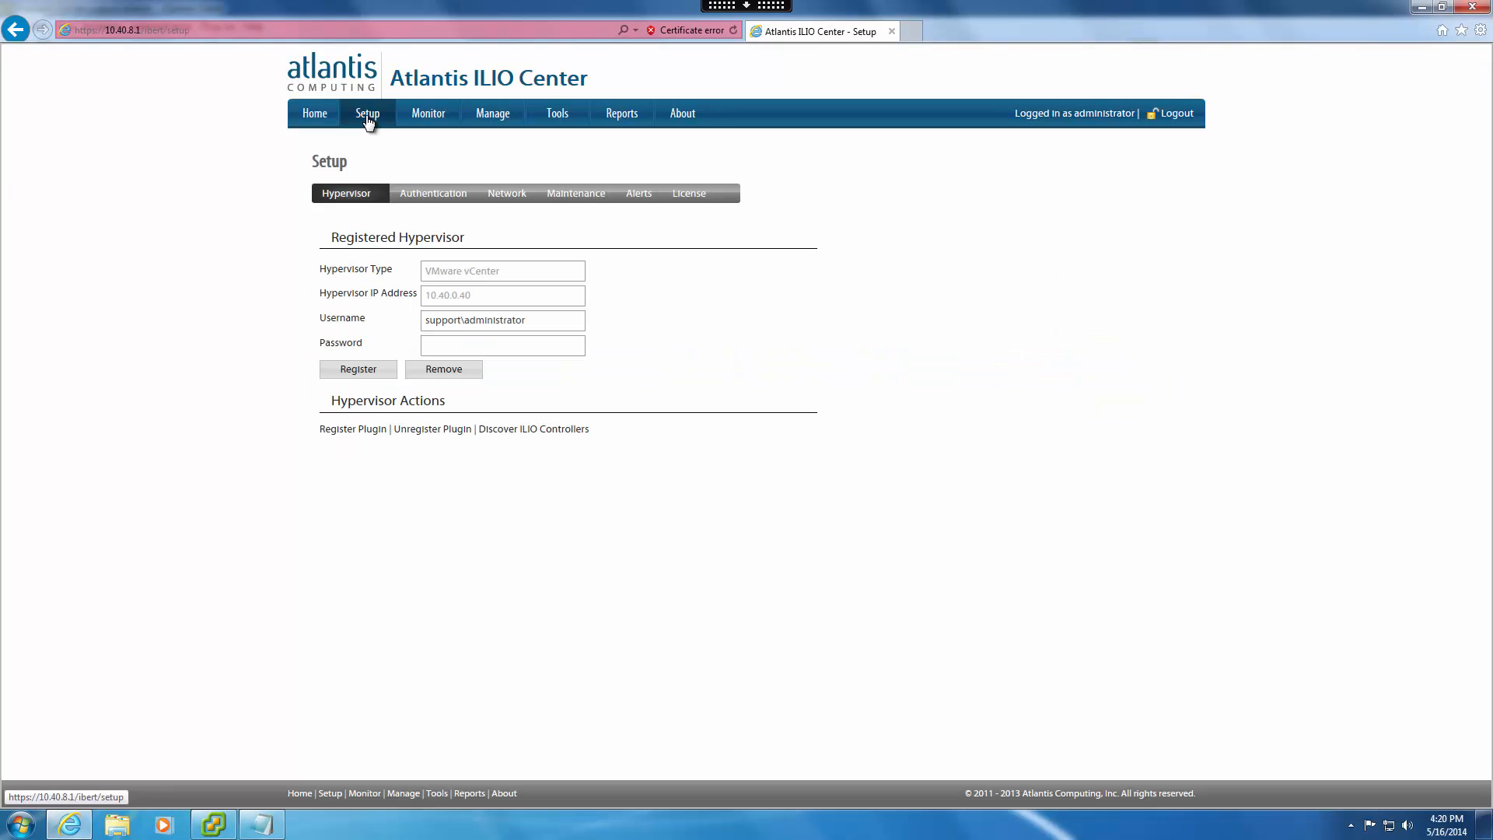
left_click(547, 430)
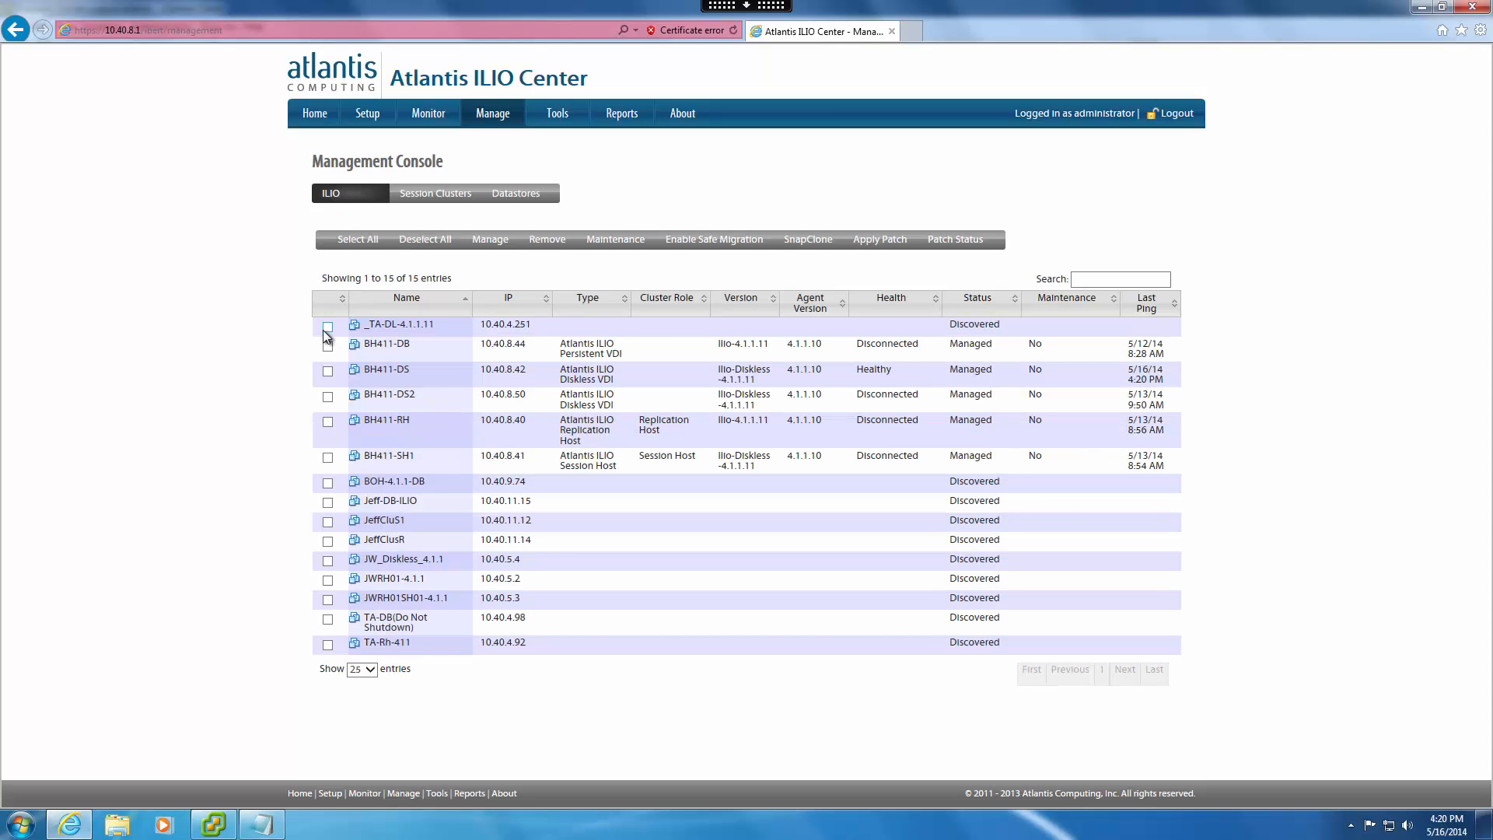
Remove every ILIO controller with status Discovered except BOH-4.1.1-DB and confirm the deletion.
left_click(328, 326)
left_click(327, 502)
left_click(327, 521)
left_click(327, 541)
left_click(327, 560)
left_click(327, 579)
left_click(327, 599)
left_click(327, 620)
left_click(328, 645)
left_click(547, 240)
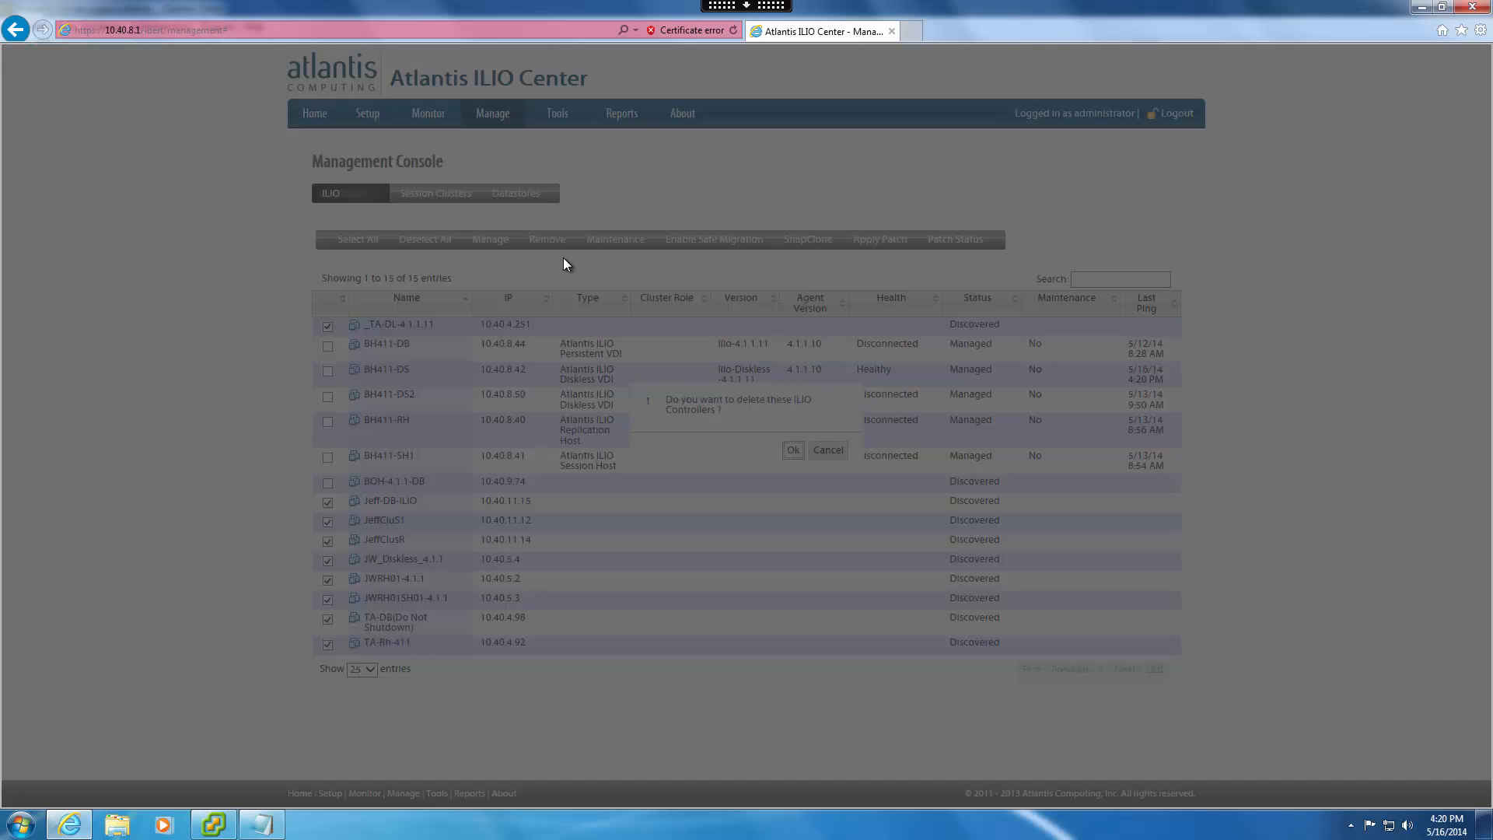
left_click(792, 451)
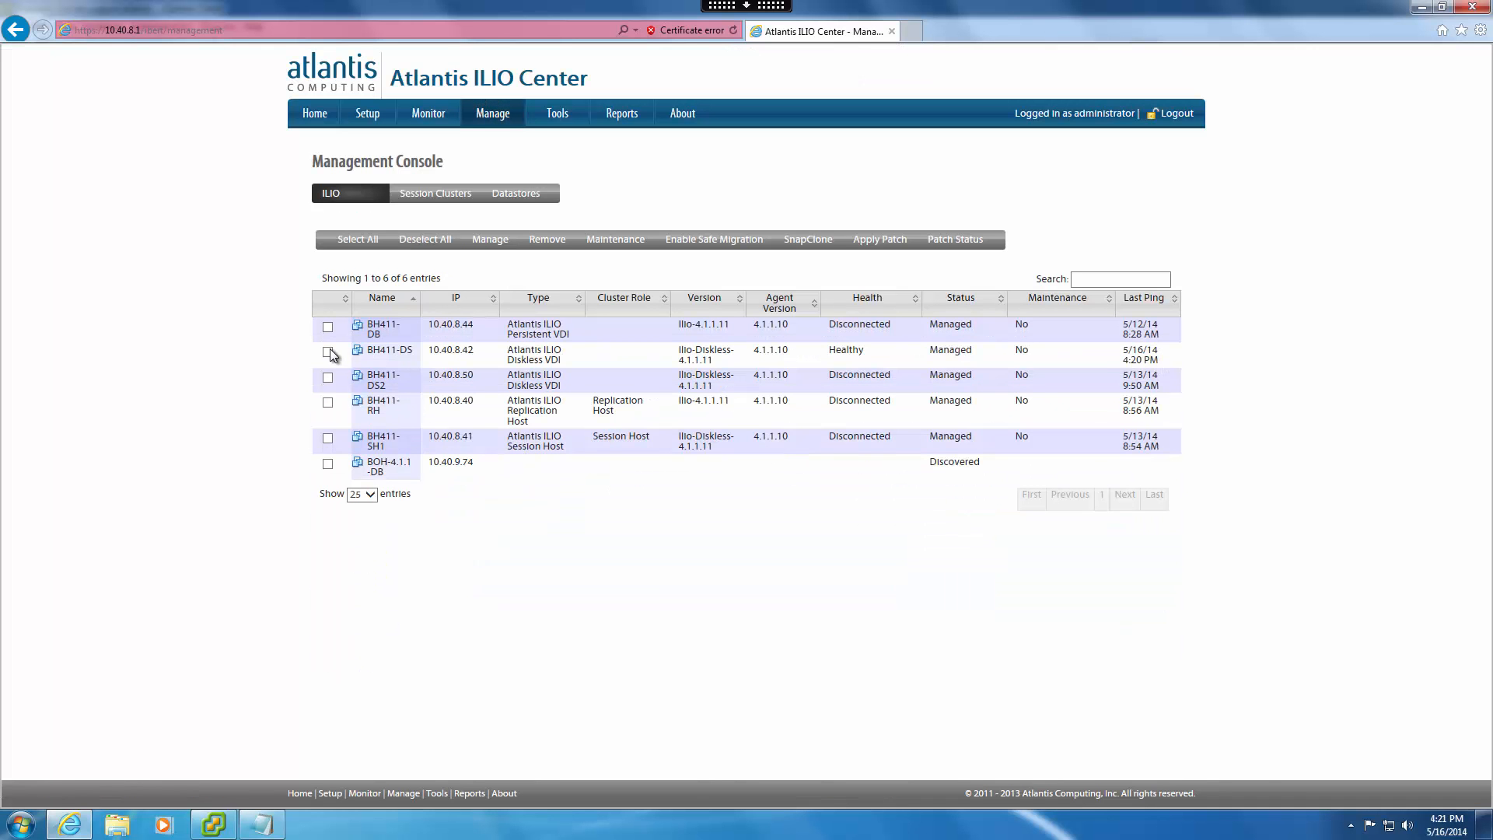
Check the managed BH411-DS controller's entry and the IP addresses of the BH411-DS datastore.
left_click(327, 351)
left_click_drag(481, 357, 427, 357)
left_click(516, 193)
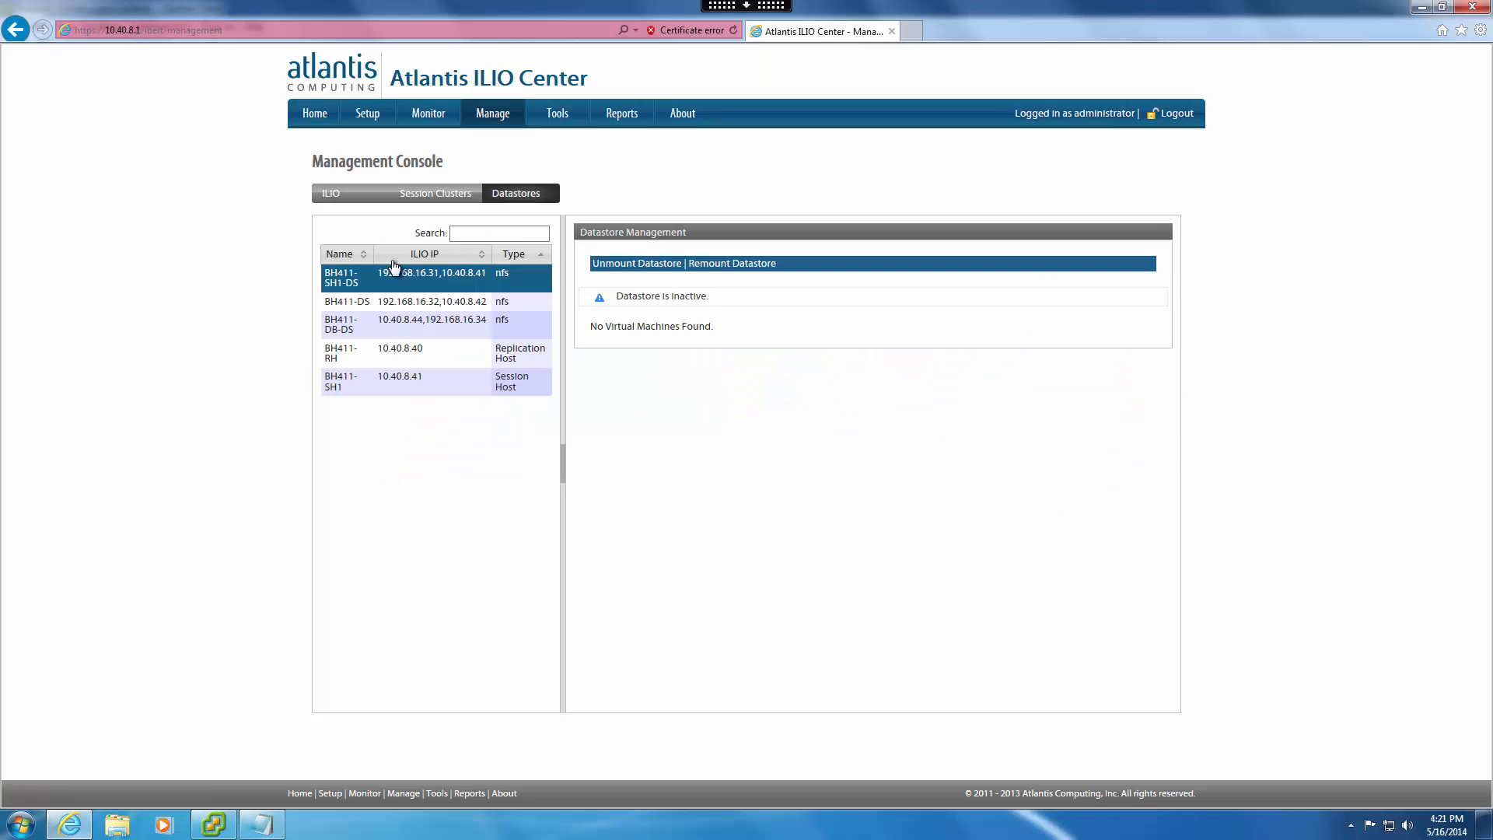
left_click(357, 300)
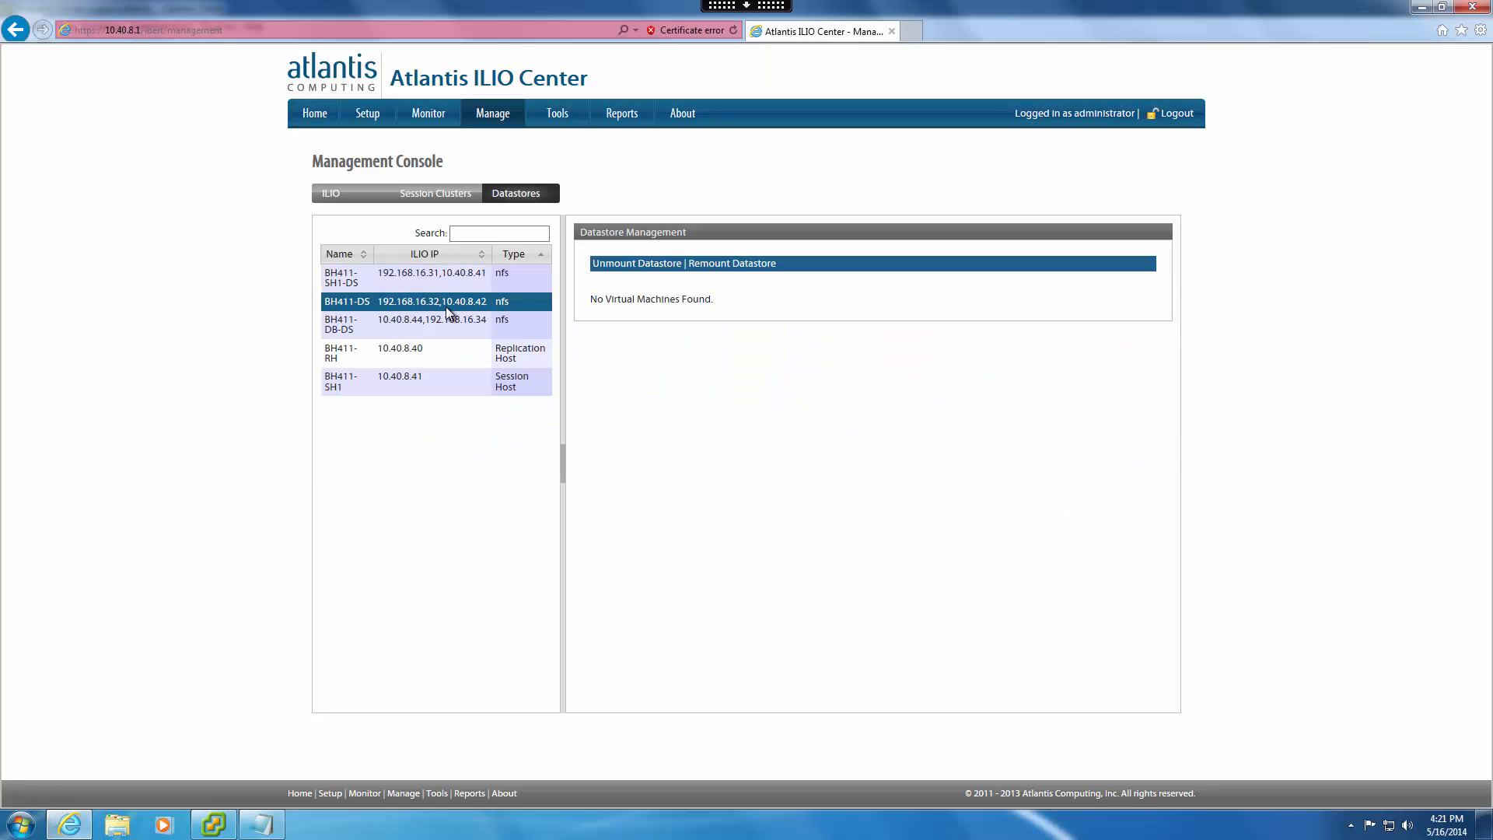
Switch to vSphere Client, return to the BH411-DS console under VMs and Templates, clear the screen and log out.
left_click(213, 824)
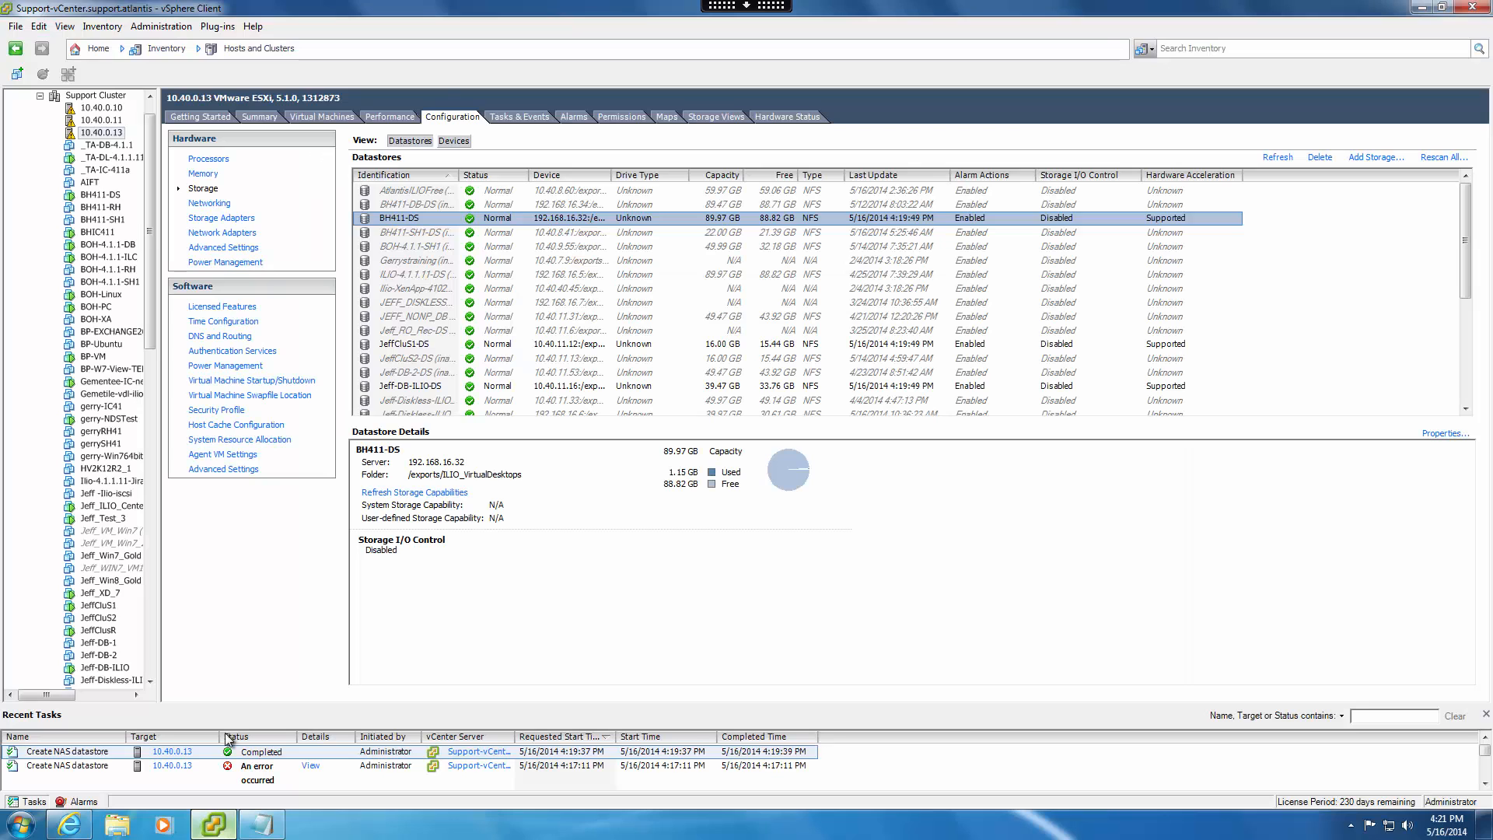
left_click(259, 48)
left_click(259, 95)
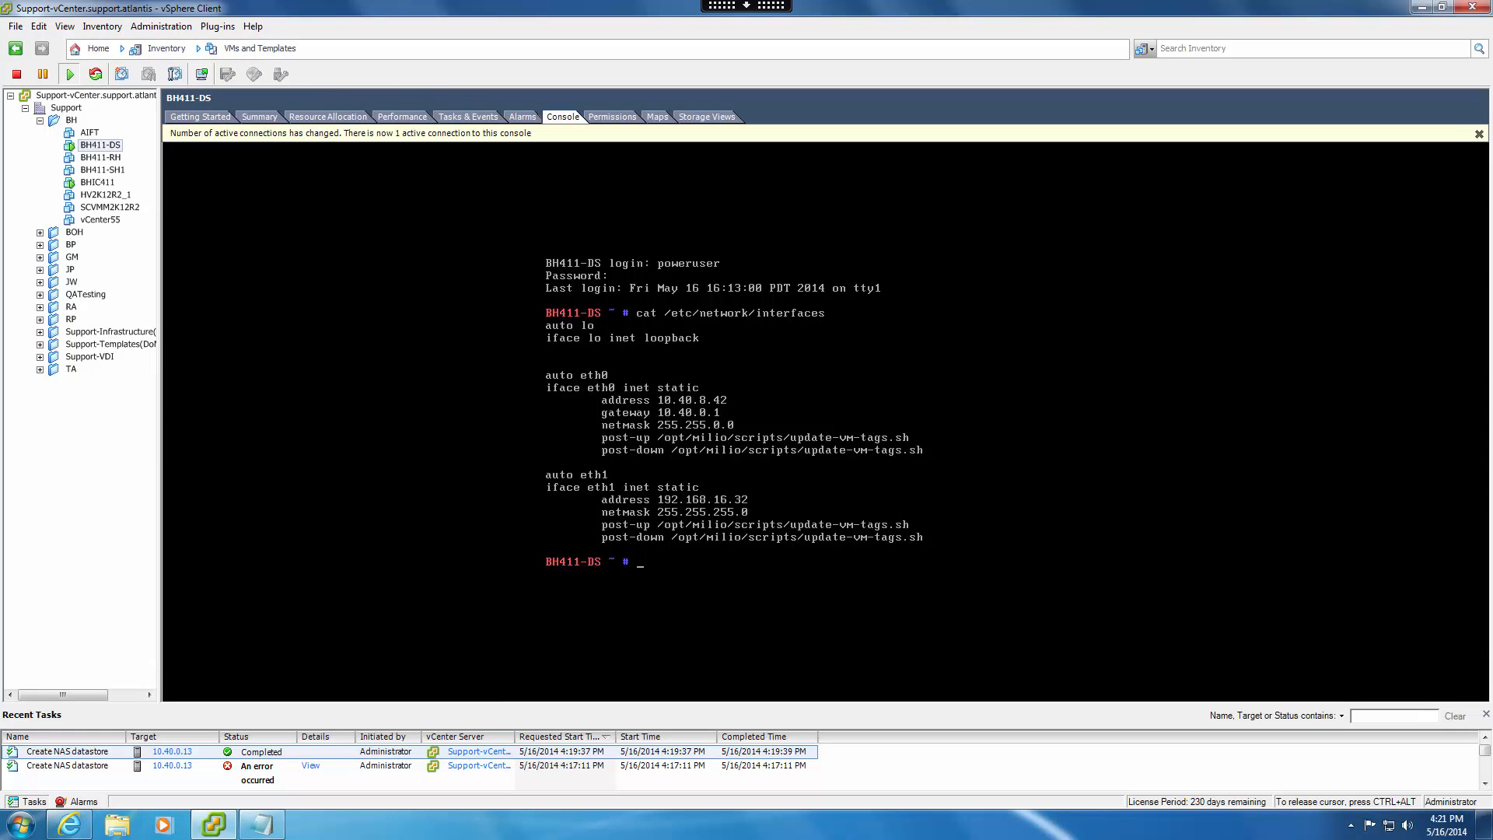
type("clear")
key("Return")
type("exit")
key("Return")
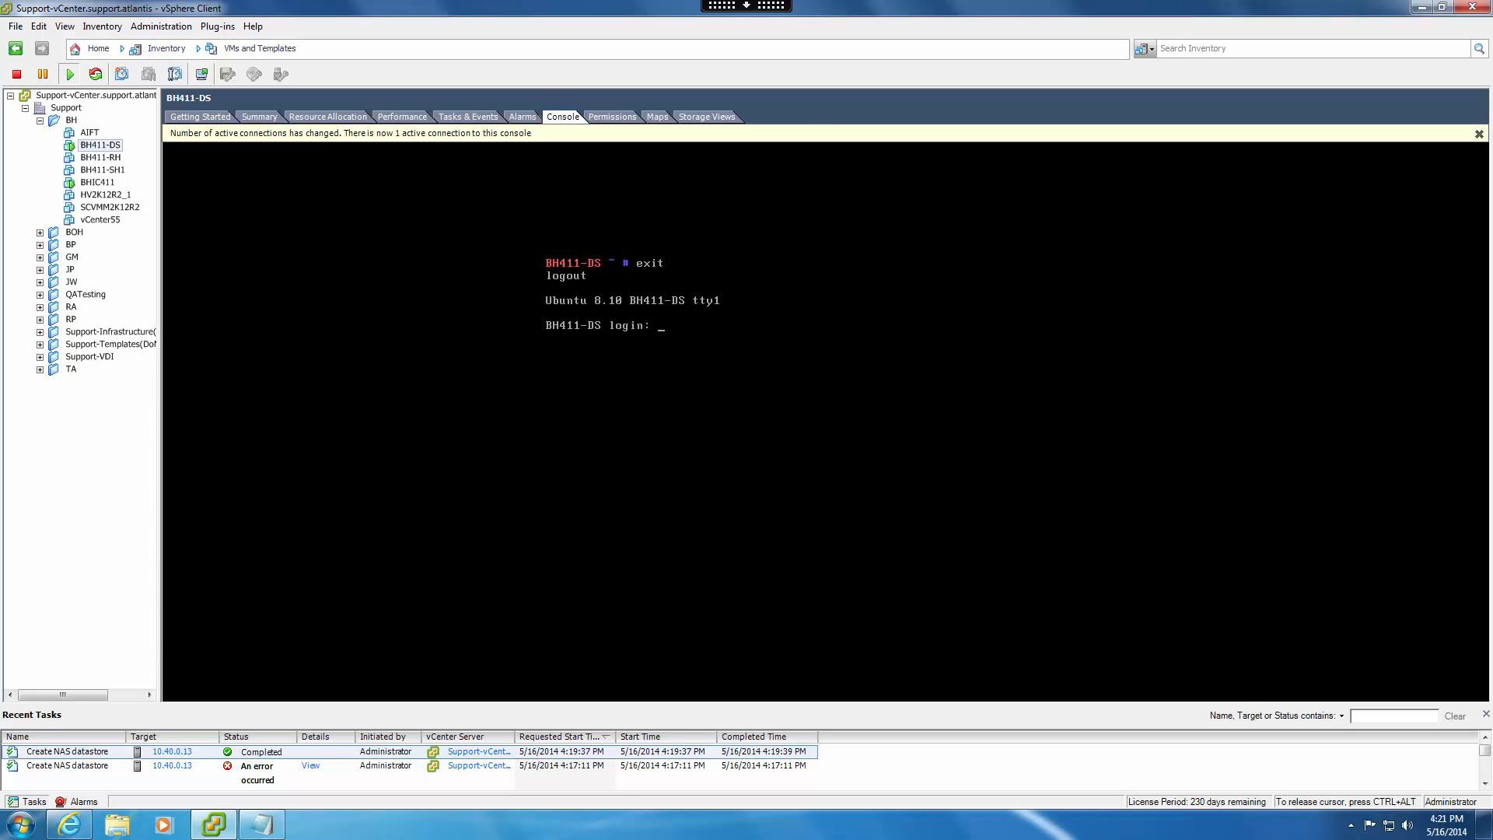
key("ctrl+alt")
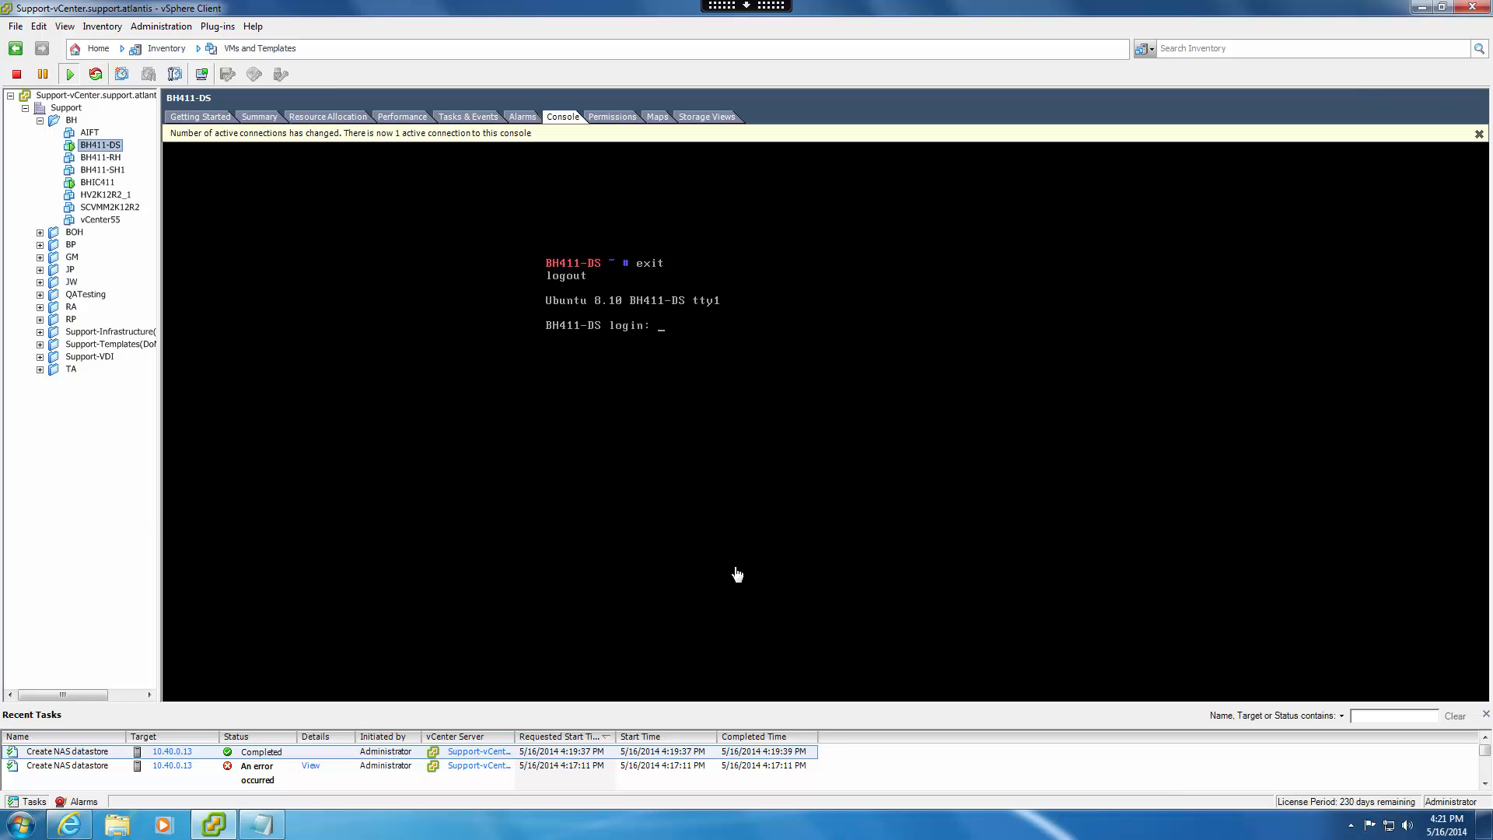